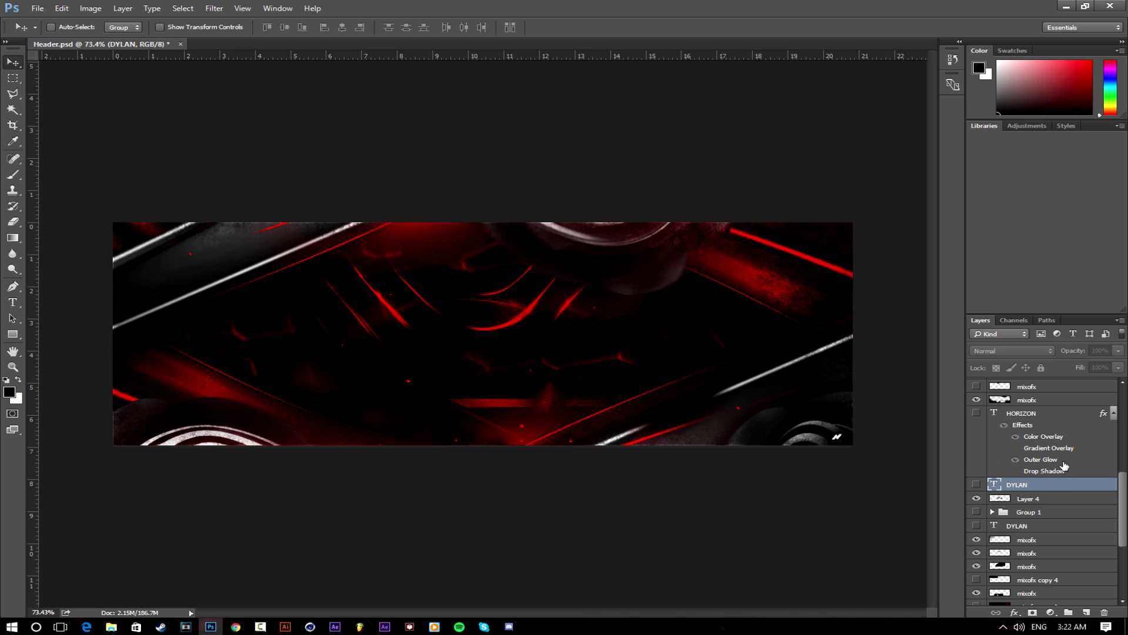
# Make the name text layer directly below HORIZON visible and check which font it uses.
pyautogui.click(976, 486)
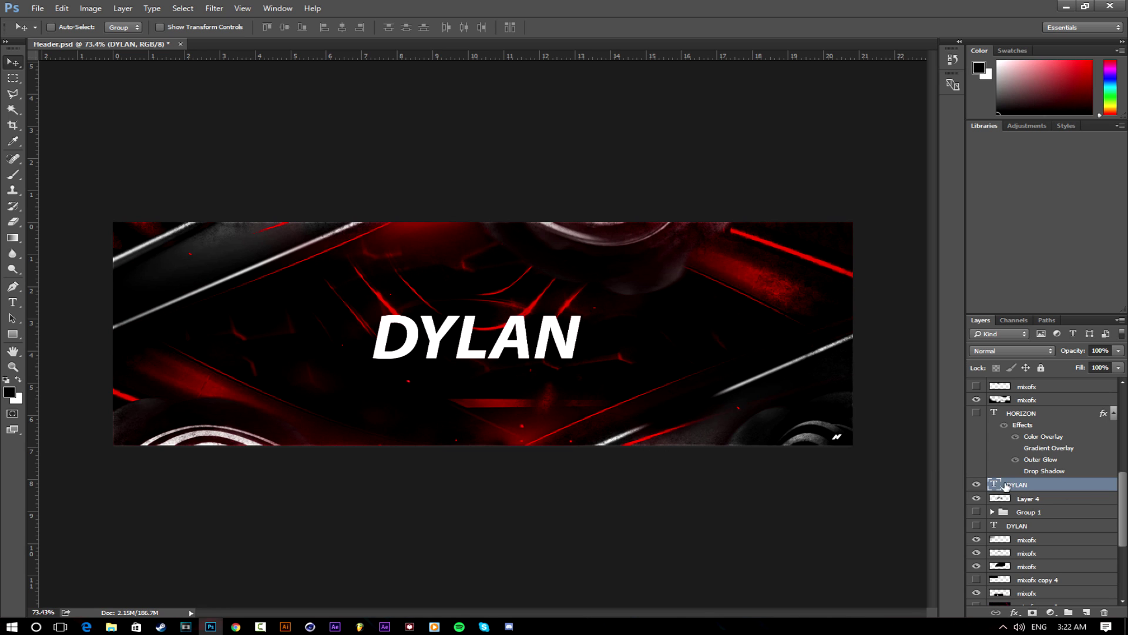
pyautogui.doubleClick(996, 484)
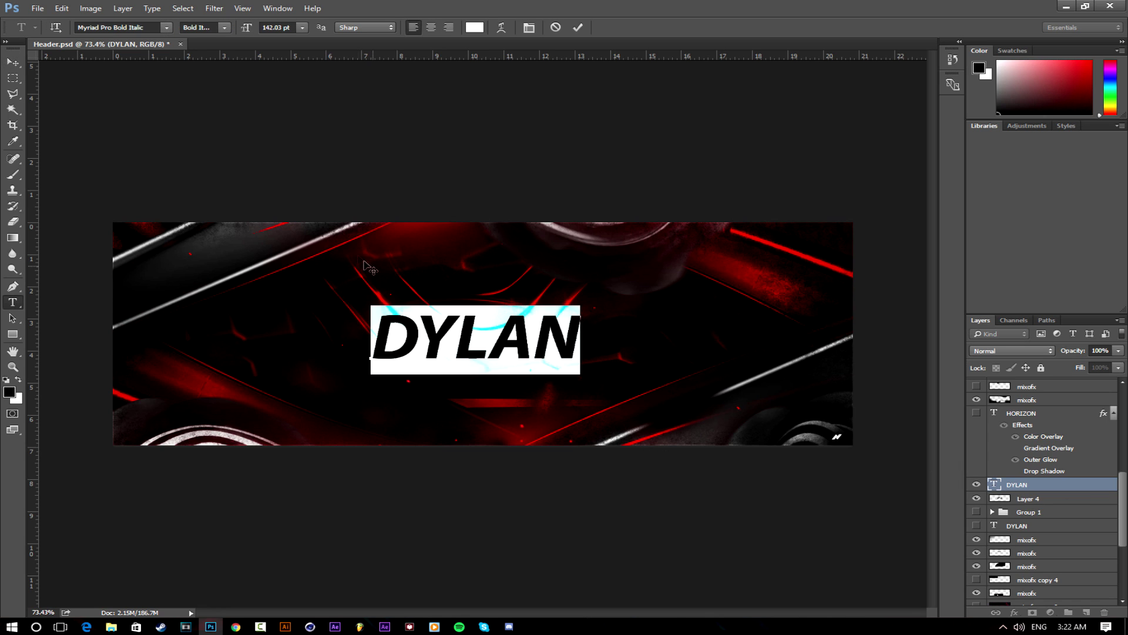
pyautogui.click(150, 27)
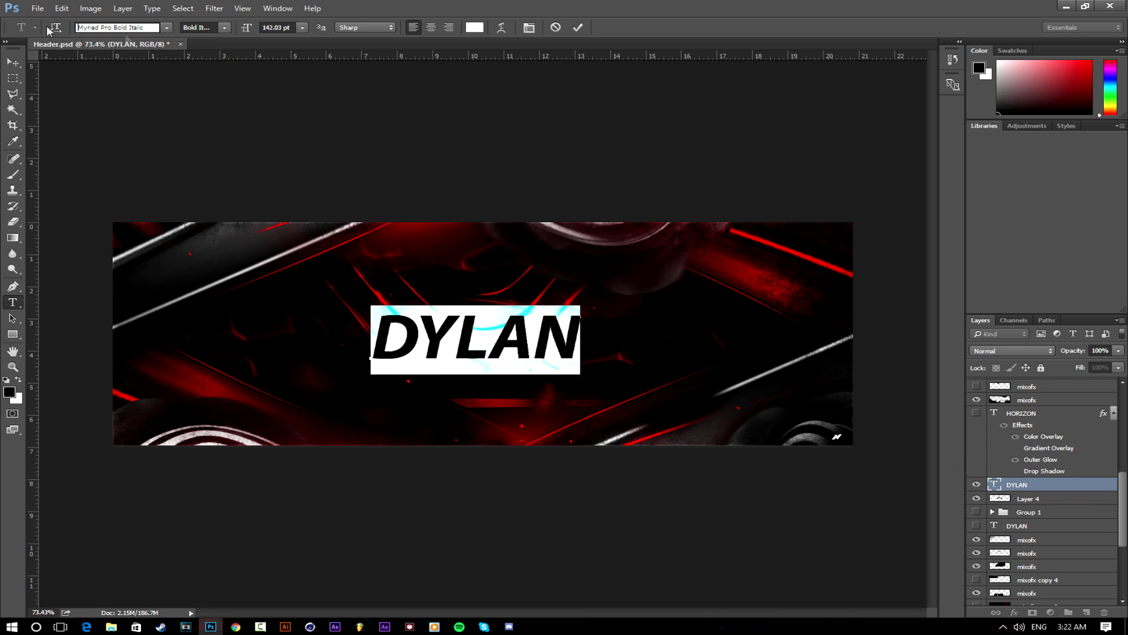
pyautogui.click(571, 32)
pyautogui.press('v')
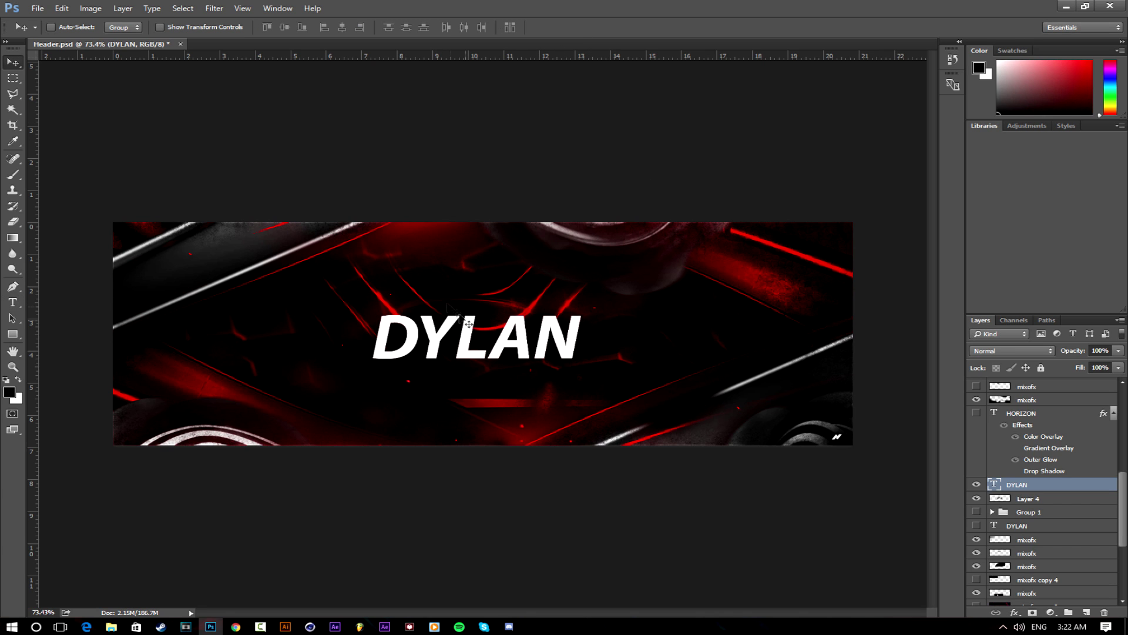
# Add a Color Overlay in dark grey (#1a1a1a) to the visible name text layer.
pyautogui.doubleClick(1048, 489)
pyautogui.moveTo(662, 60); pyautogui.dragTo(697, 78)
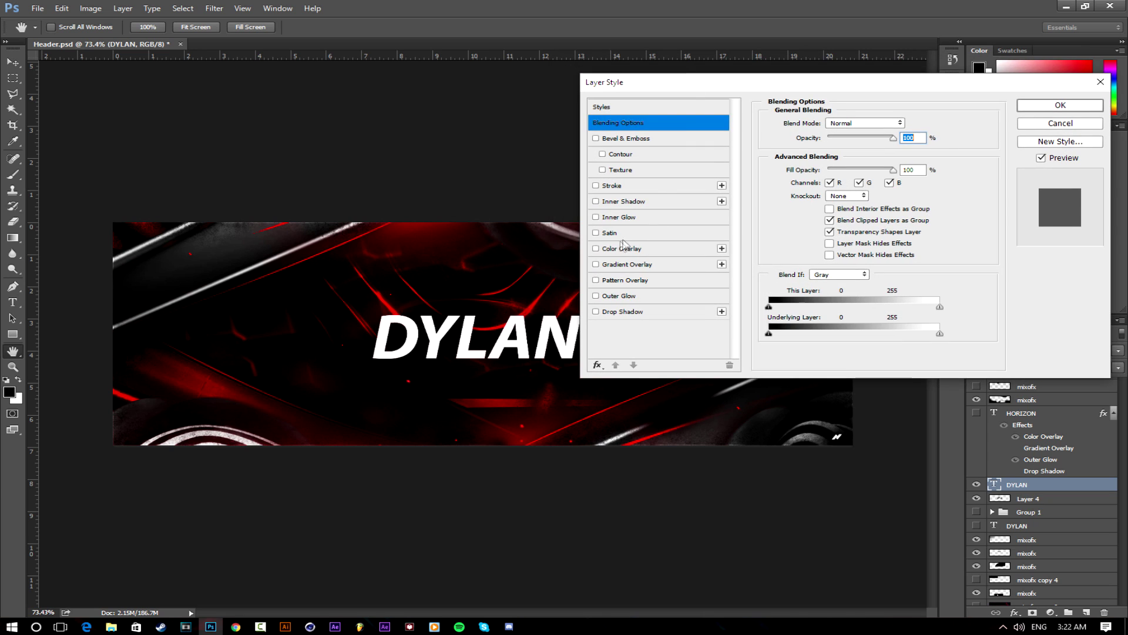
pyautogui.click(596, 248)
pyautogui.click(908, 122)
pyautogui.moveTo(757, 255); pyautogui.dragTo(757, 313)
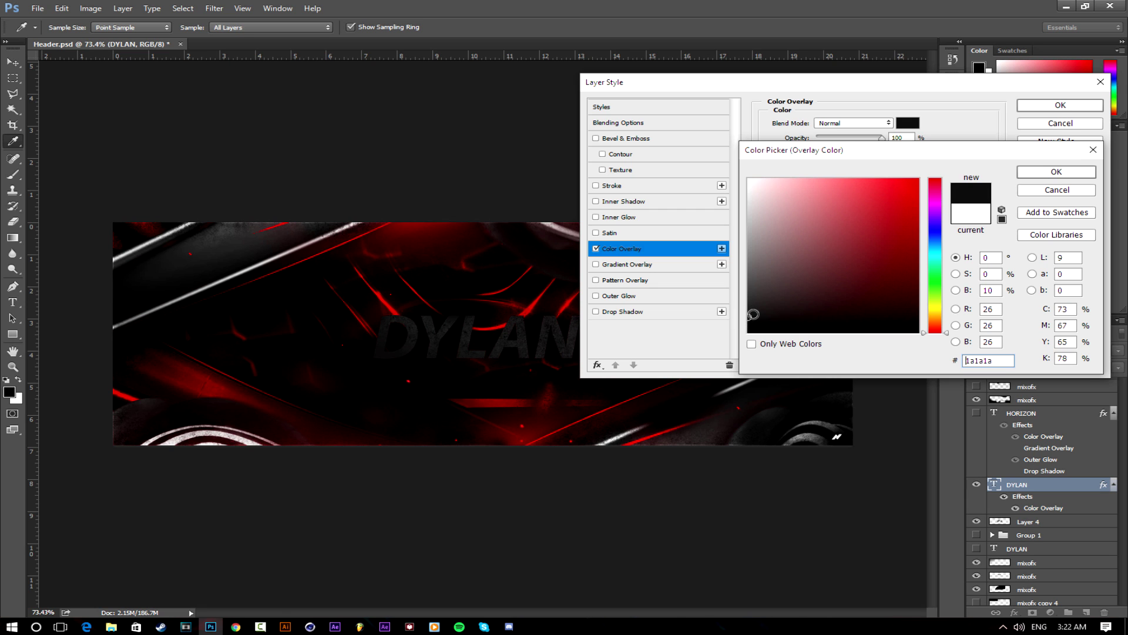
pyautogui.click(1043, 172)
pyautogui.click(1055, 106)
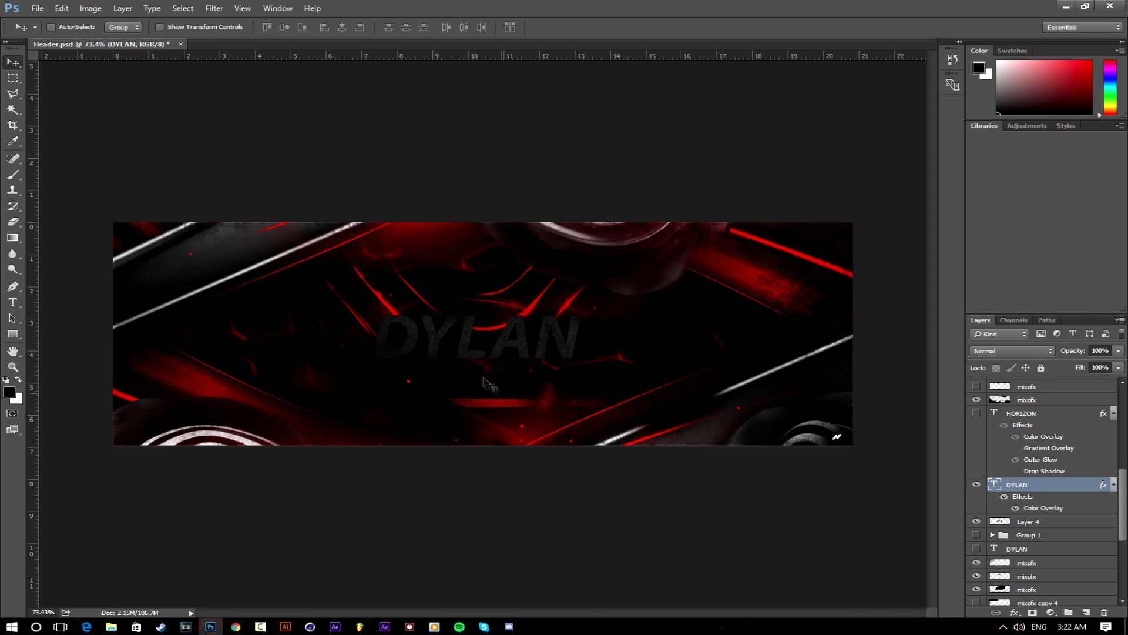
# Examine the grunge texture on the name text and toggle layers above it, including Layer 17 and mixofx copy 5, to look for its source.
pyautogui.scroll(5, 547, 348)
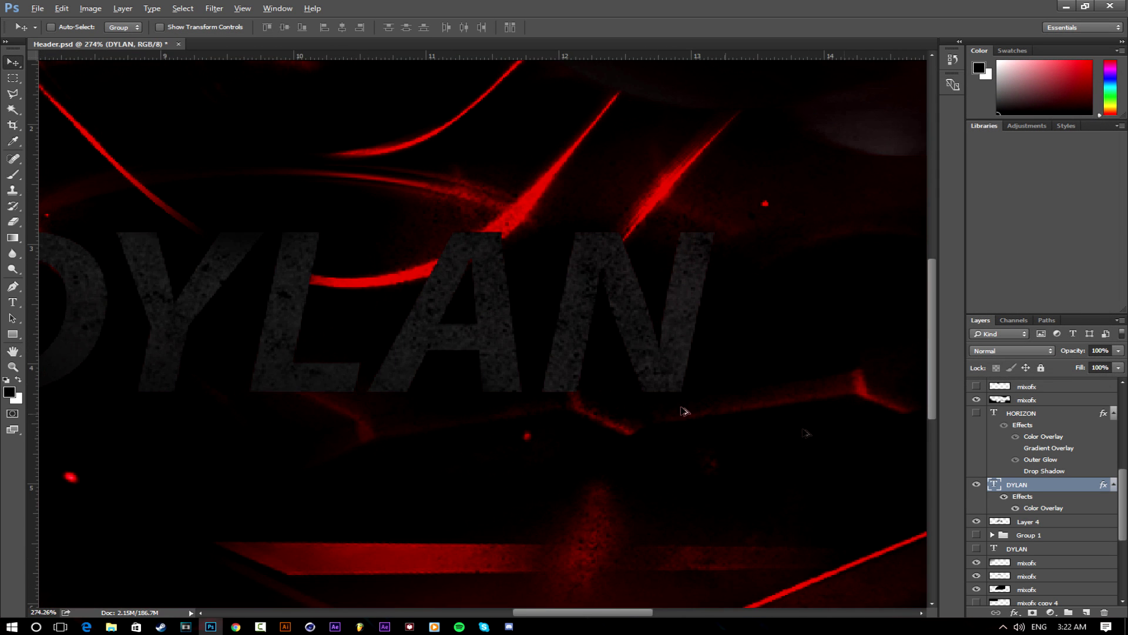
pyautogui.scroll(-3, 685, 410)
pyautogui.scroll(-10, 999, 479)
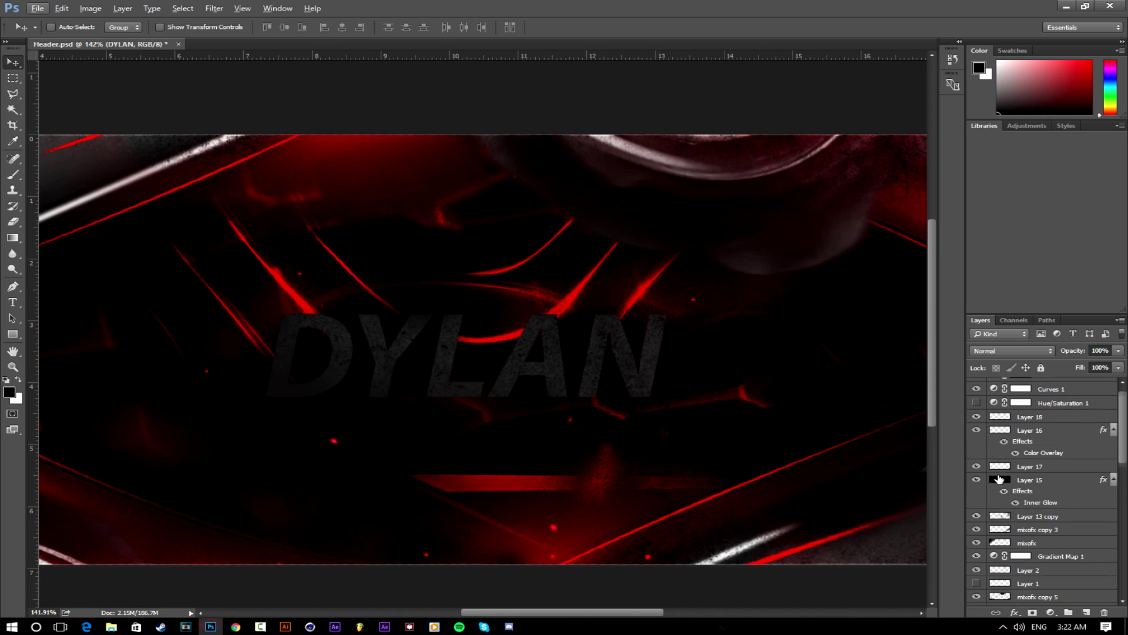
pyautogui.click(977, 480)
pyautogui.scroll(-6, 999, 483)
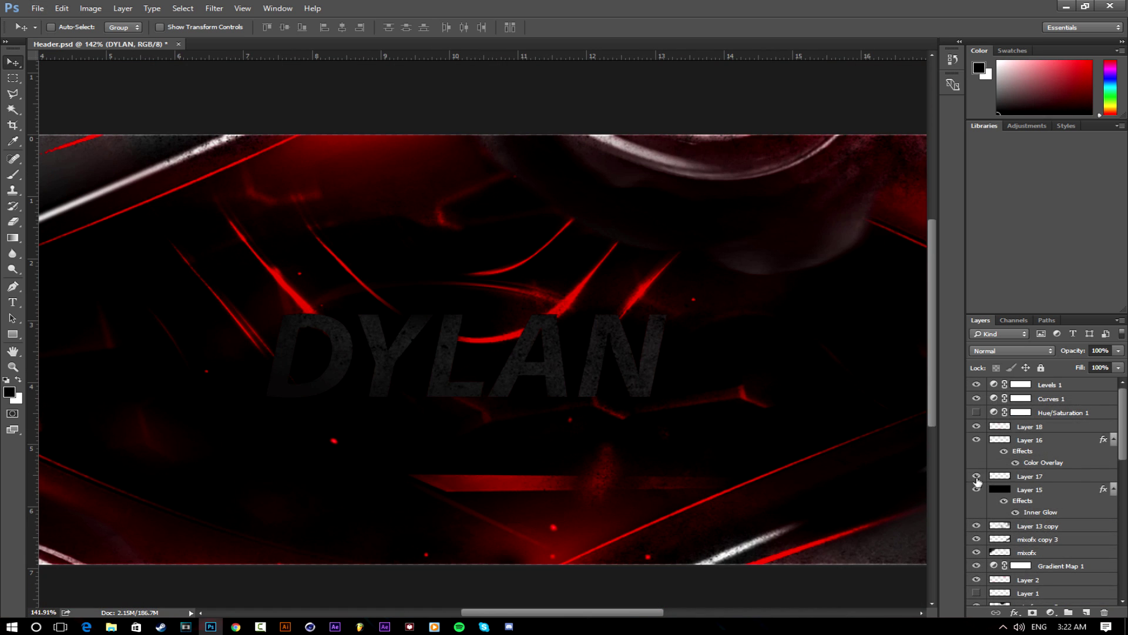
pyautogui.click(977, 478)
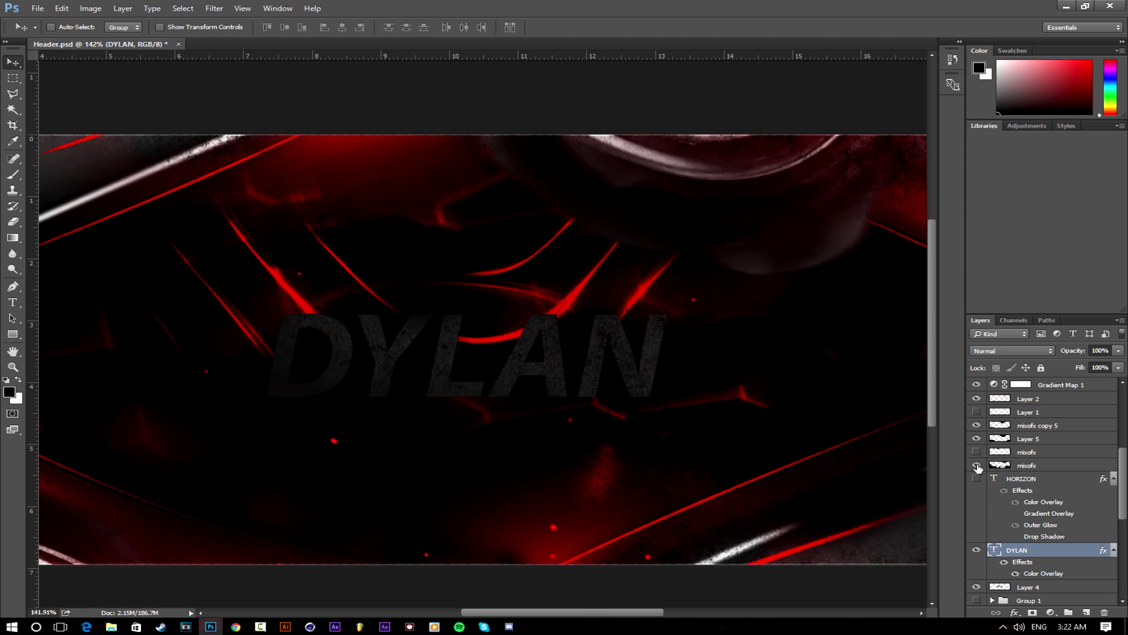
pyautogui.click(977, 476)
pyautogui.click(976, 451)
pyautogui.click(976, 451)
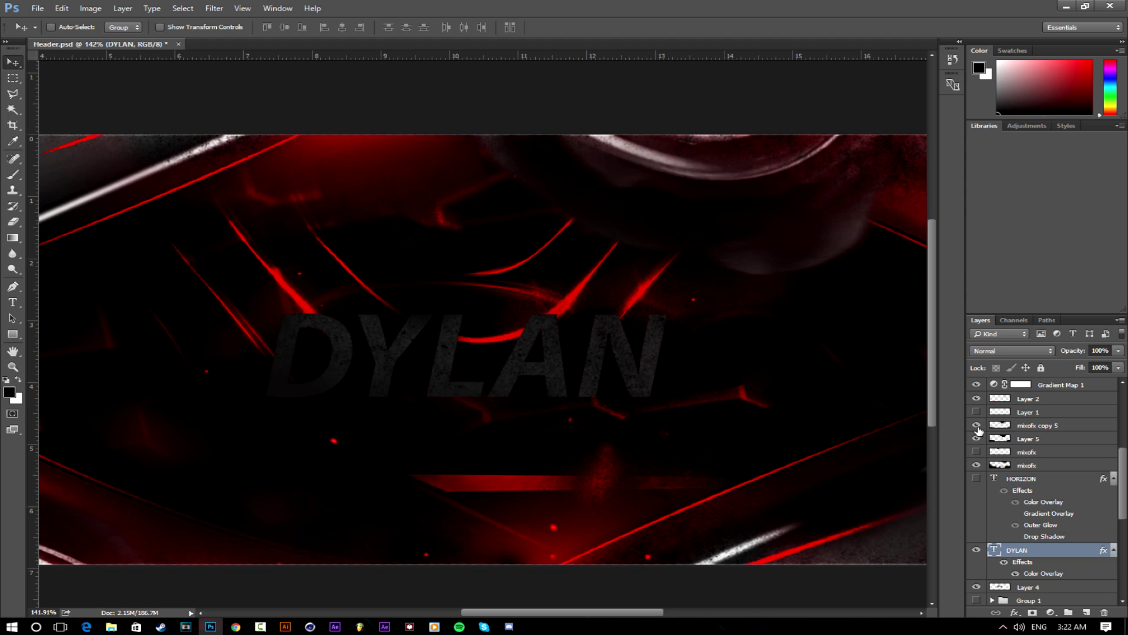
pyautogui.click(977, 428)
pyautogui.click(977, 428)
# Toggle Layer 18, Layer 4, the name text layer and Layer 13 copy to identify which layer textures the text.
pyautogui.scroll(2, 977, 446)
pyautogui.scroll(3, 977, 447)
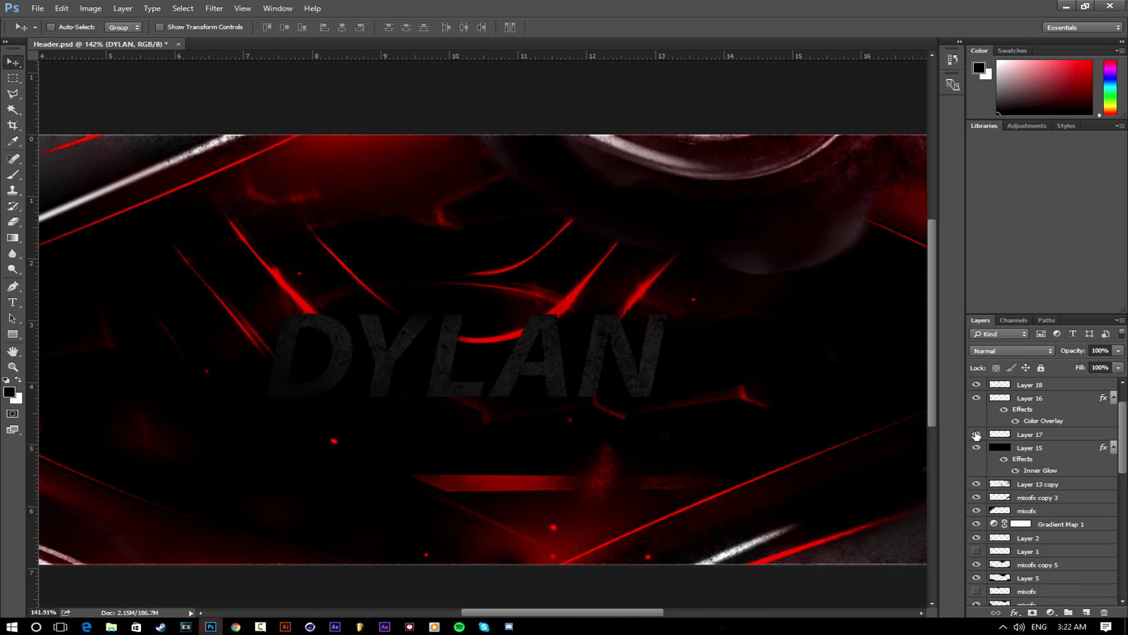
pyautogui.click(977, 385)
pyautogui.click(976, 385)
pyautogui.scroll(-5, 1026, 468)
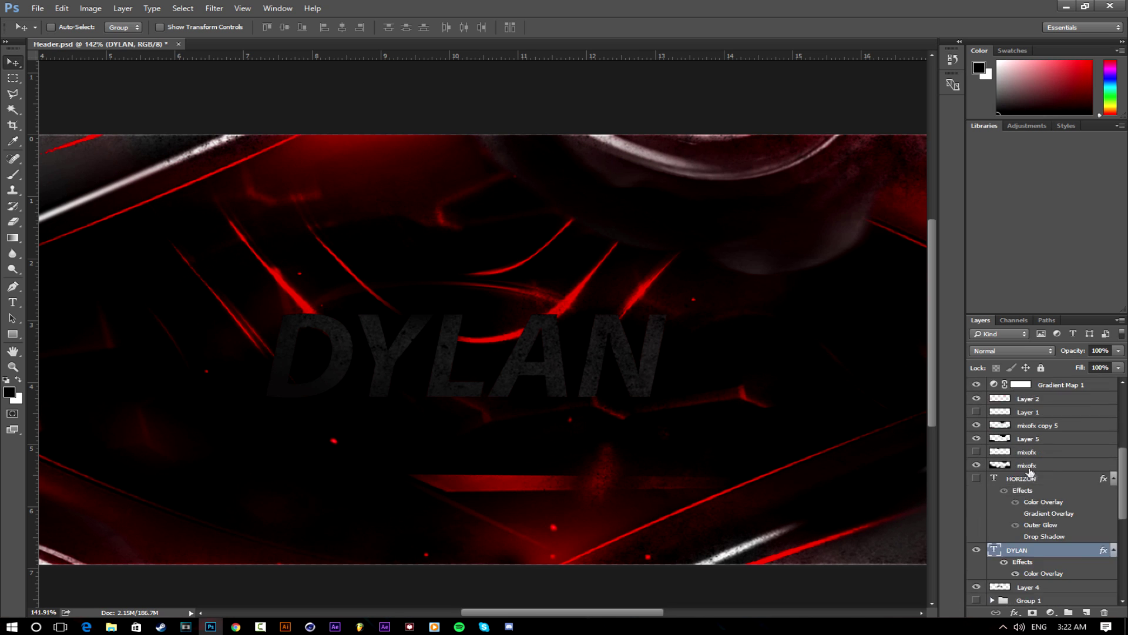
pyautogui.scroll(-2, 1039, 567)
pyautogui.click(977, 560)
pyautogui.click(977, 560)
pyautogui.click(977, 523)
pyautogui.click(977, 523)
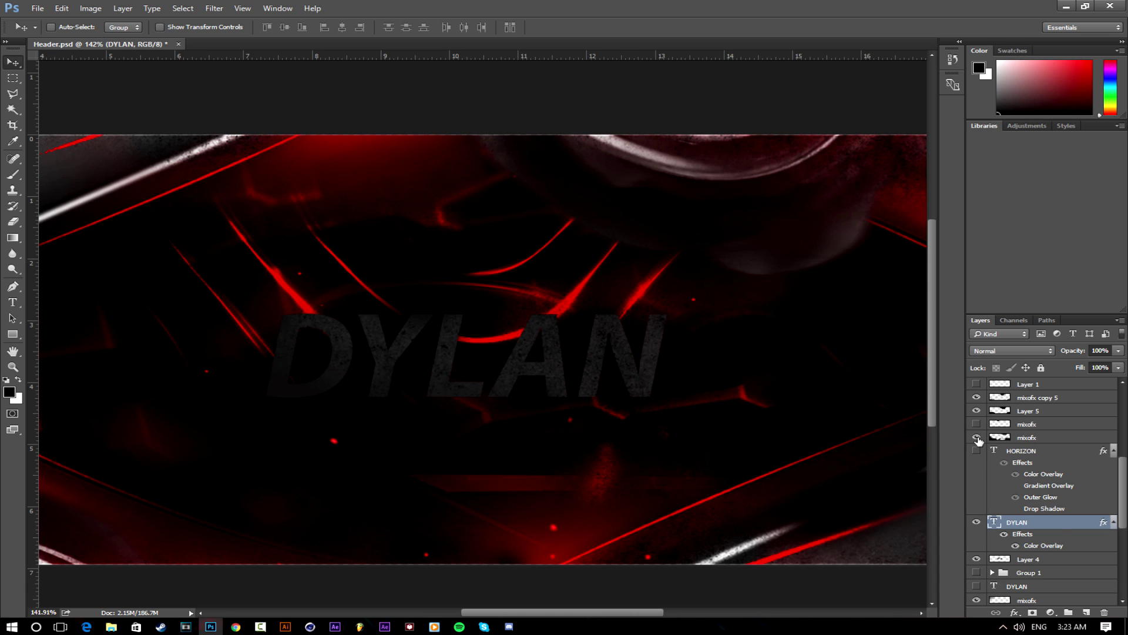
pyautogui.scroll(5, 982, 442)
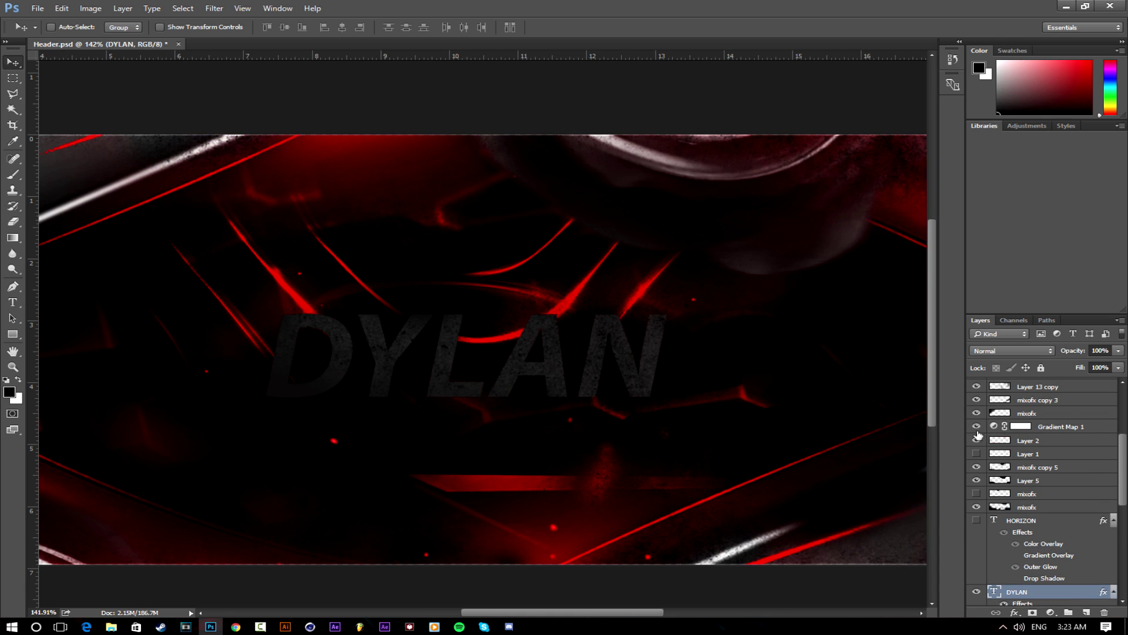
pyautogui.scroll(2, 1002, 451)
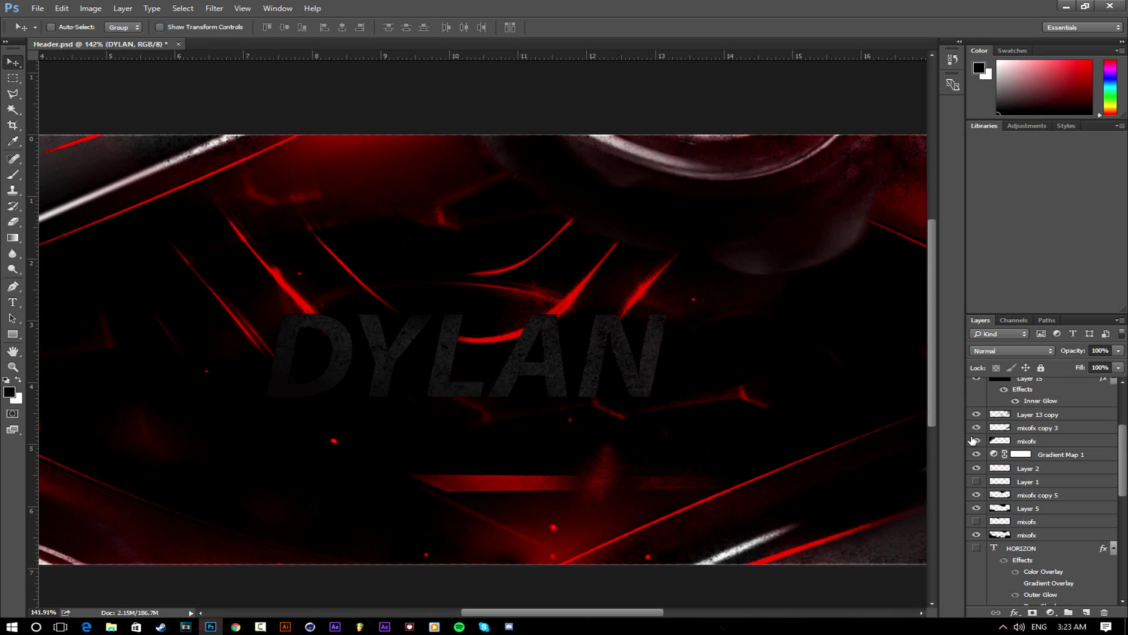
pyautogui.click(976, 415)
pyautogui.click(977, 415)
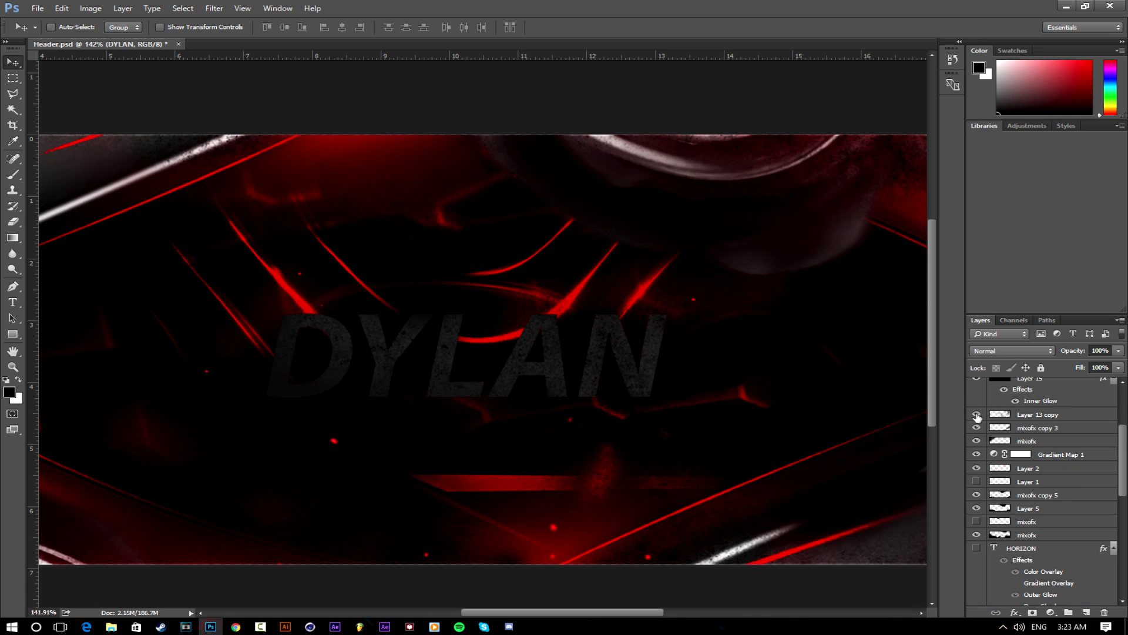
# Switch Layer 13 copy to Normal blending to inspect its grunge texture, and set it back to Overlay.
pyautogui.click(1026, 415)
pyautogui.hotkey('ctrl', '0')
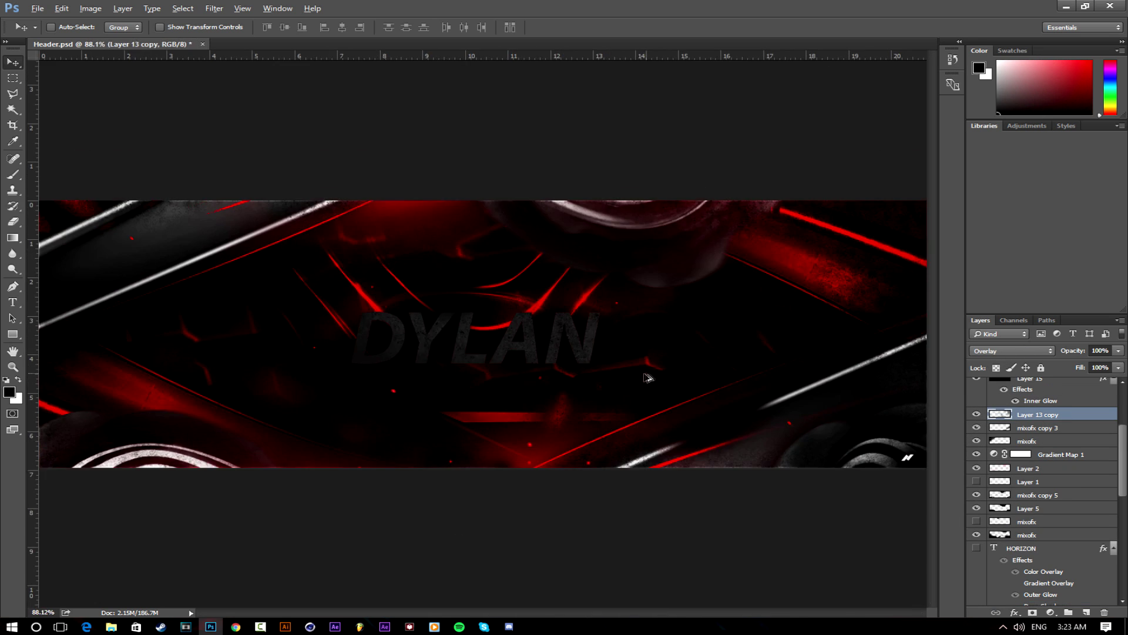
pyautogui.click(1010, 351)
pyautogui.click(993, 353)
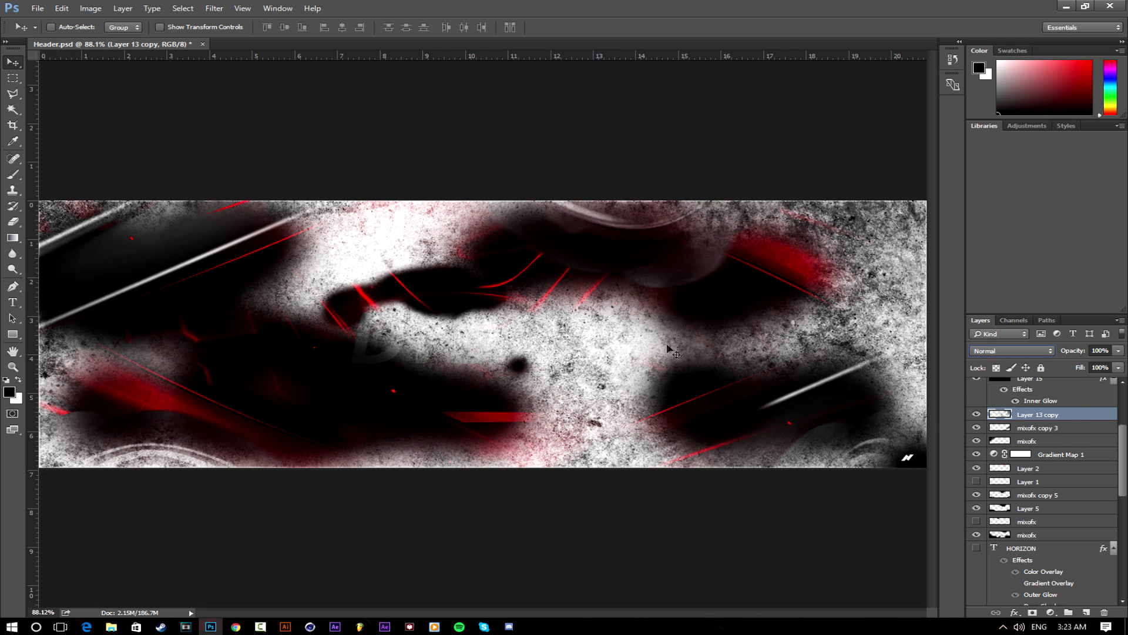
pyautogui.click(999, 351)
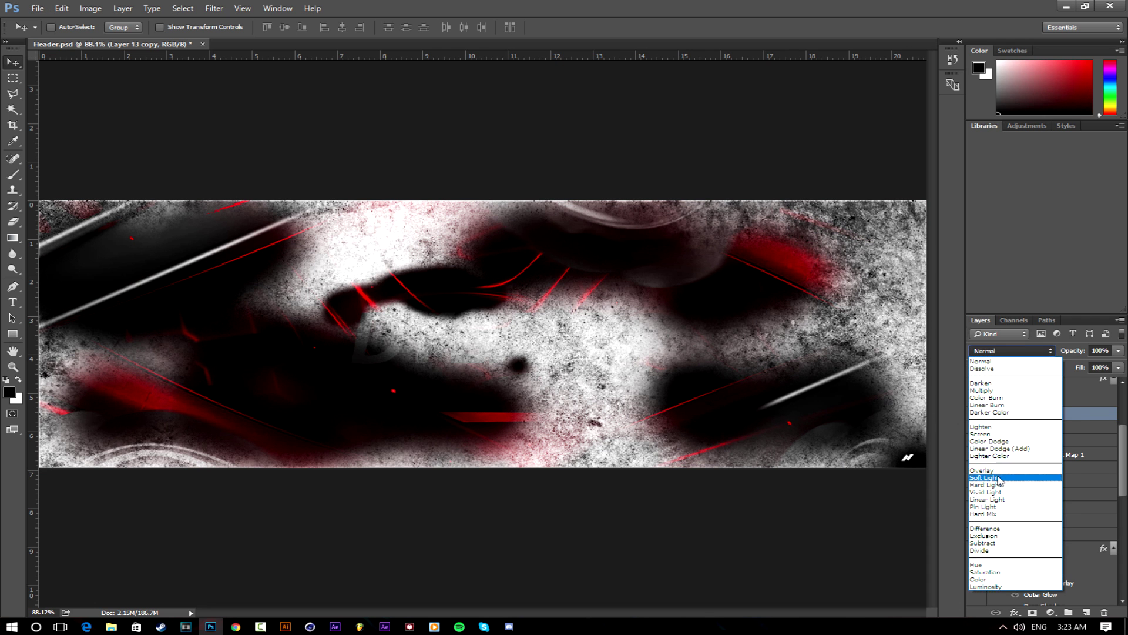
pyautogui.click(993, 470)
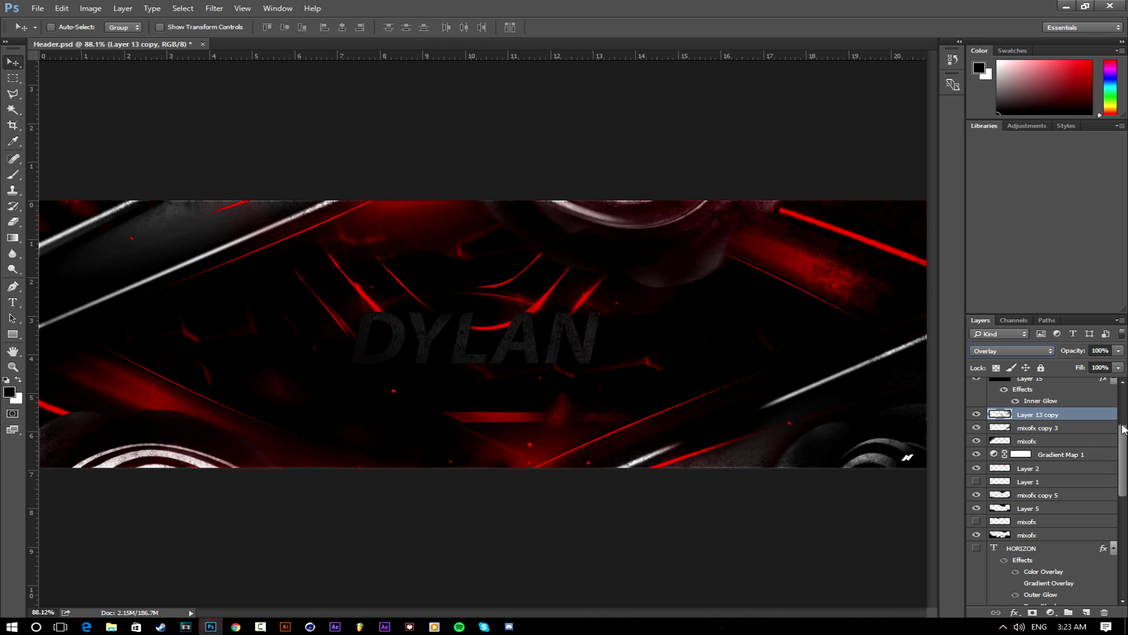
# Add a Bevel & Emboss effect to the visible name text layer.
pyautogui.scroll(-5, 1020, 483)
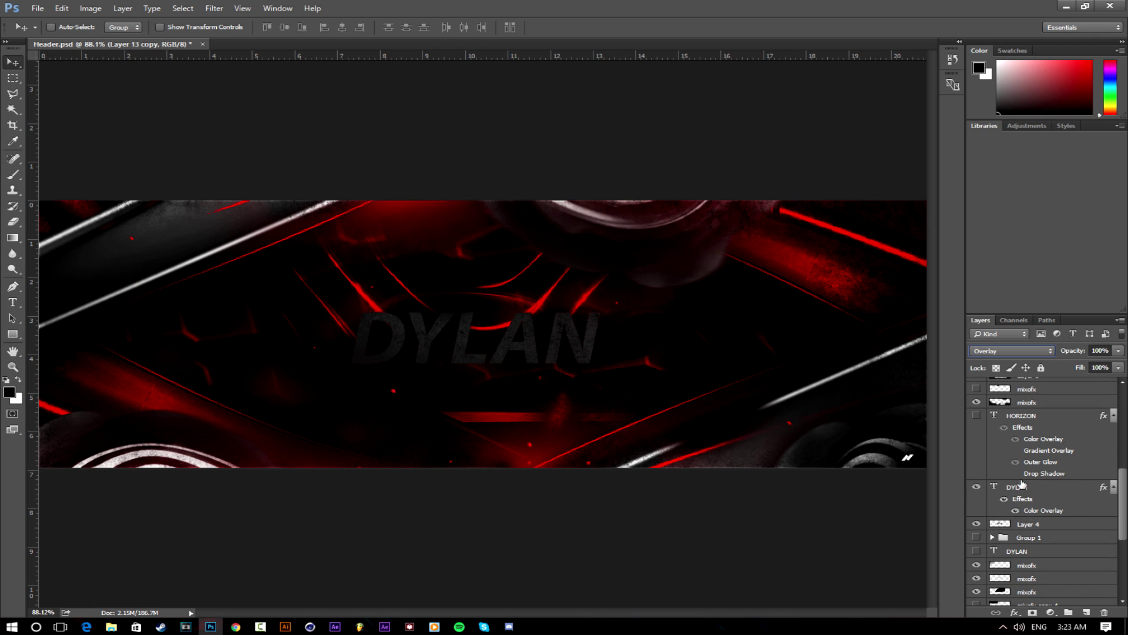
pyautogui.click(1020, 486)
pyautogui.scroll(4, 403, 347)
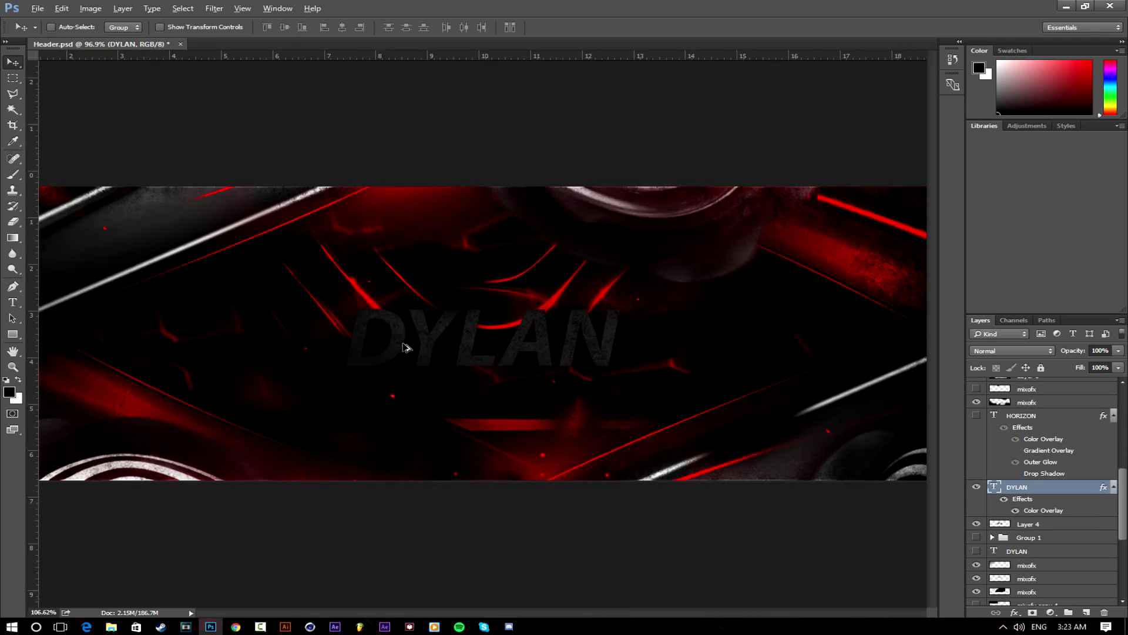
pyautogui.doubleClick(1060, 489)
pyautogui.moveTo(665, 89); pyautogui.dragTo(716, 115)
pyautogui.click(641, 161)
pyautogui.click(673, 165)
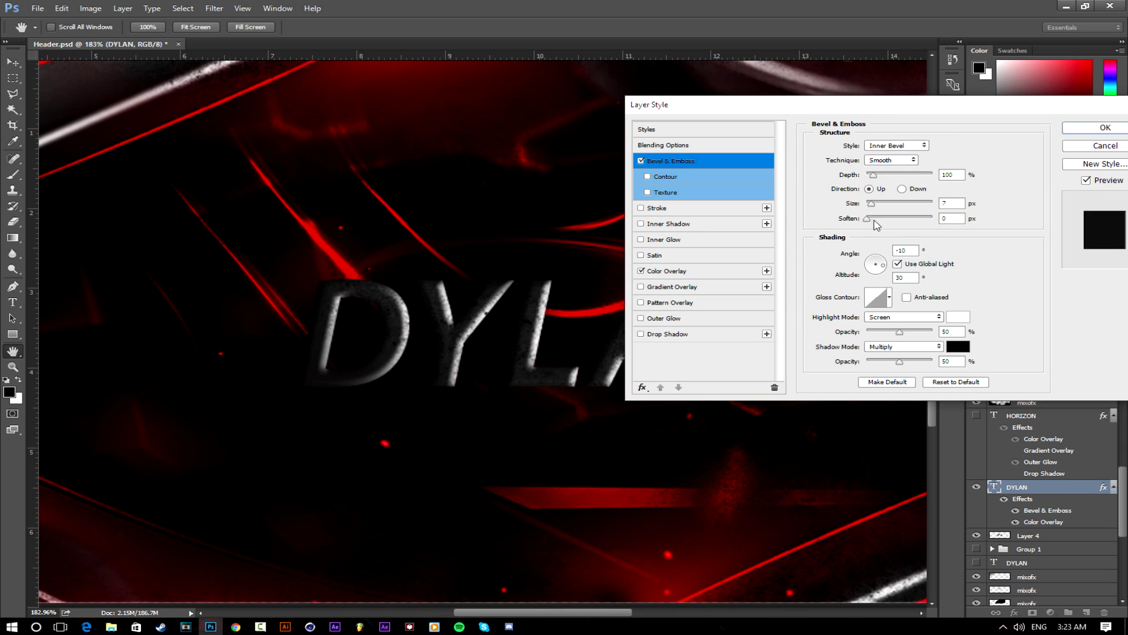
# Set the text's bevel depth to 1000%, size to 2 px and soften to 0 px, and apply the effect.
pyautogui.moveTo(875, 176); pyautogui.dragTo(968, 183)
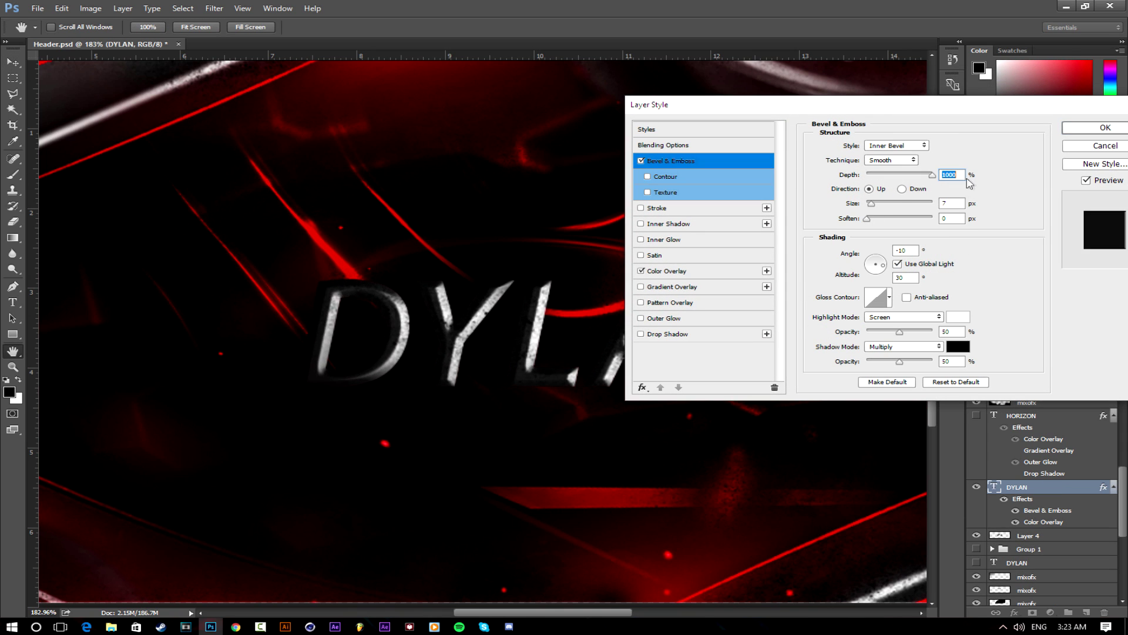
pyautogui.moveTo(878, 206); pyautogui.dragTo(869, 205)
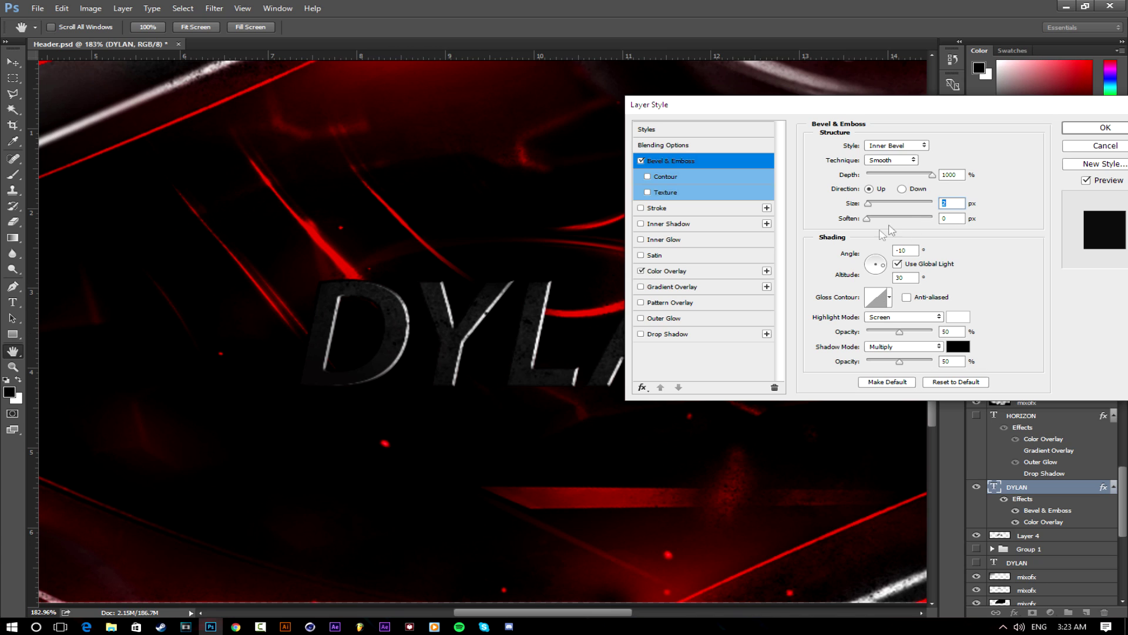
pyautogui.moveTo(870, 221)
pyautogui.mouseDown()
pyautogui.moveTo(882, 222)
pyautogui.moveTo(868, 220)
pyautogui.mouseUp()
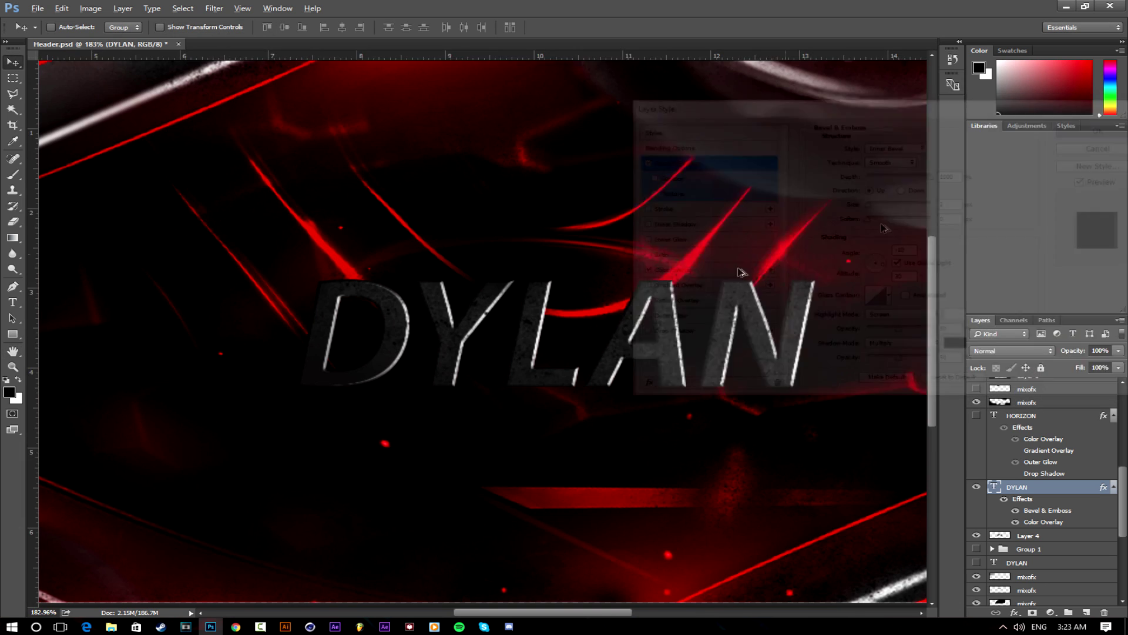
pyautogui.scroll(-4, 638, 439)
pyautogui.scroll(2, 638, 439)
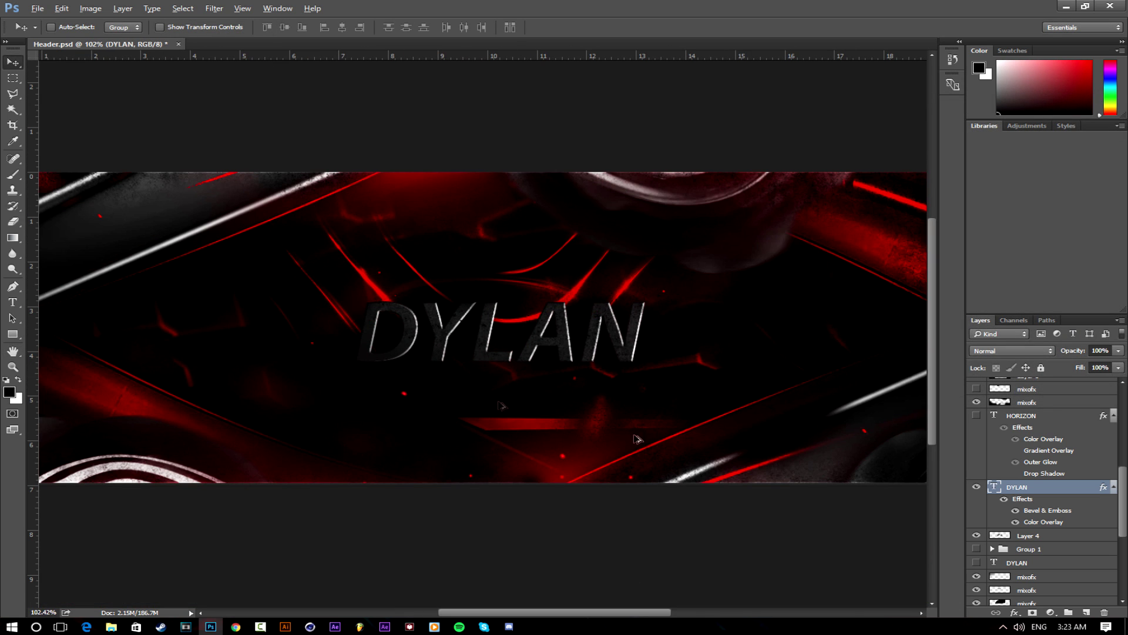
# Change the text's Bevel & Emboss light to an angle of -118° and an altitude of 11°, and check the result.
pyautogui.doubleClick(1053, 488)
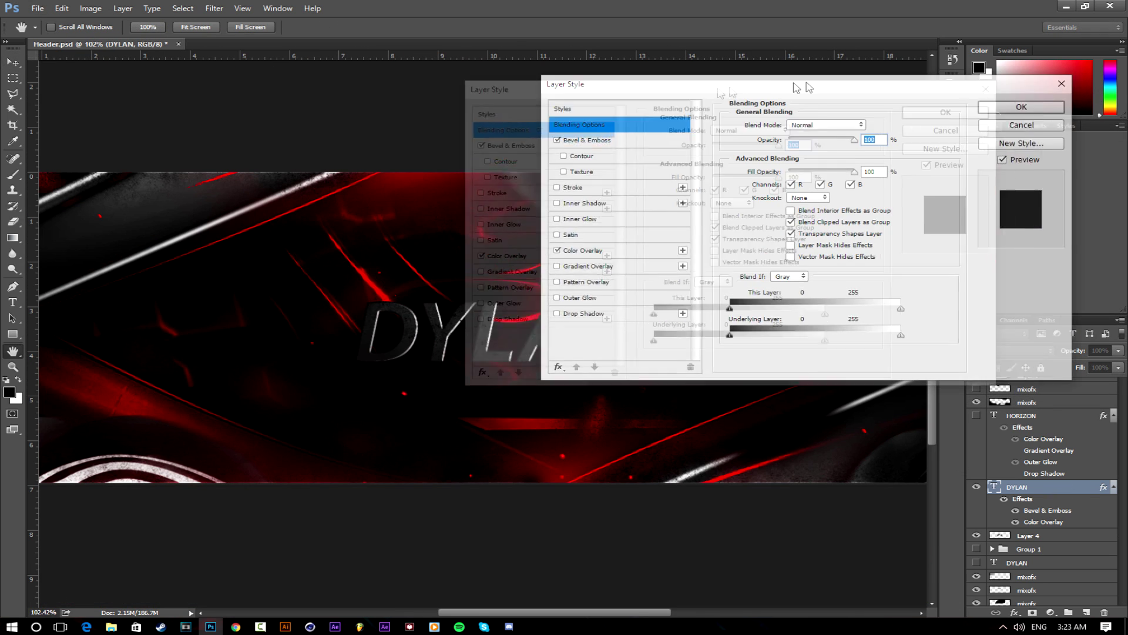
pyautogui.click(675, 139)
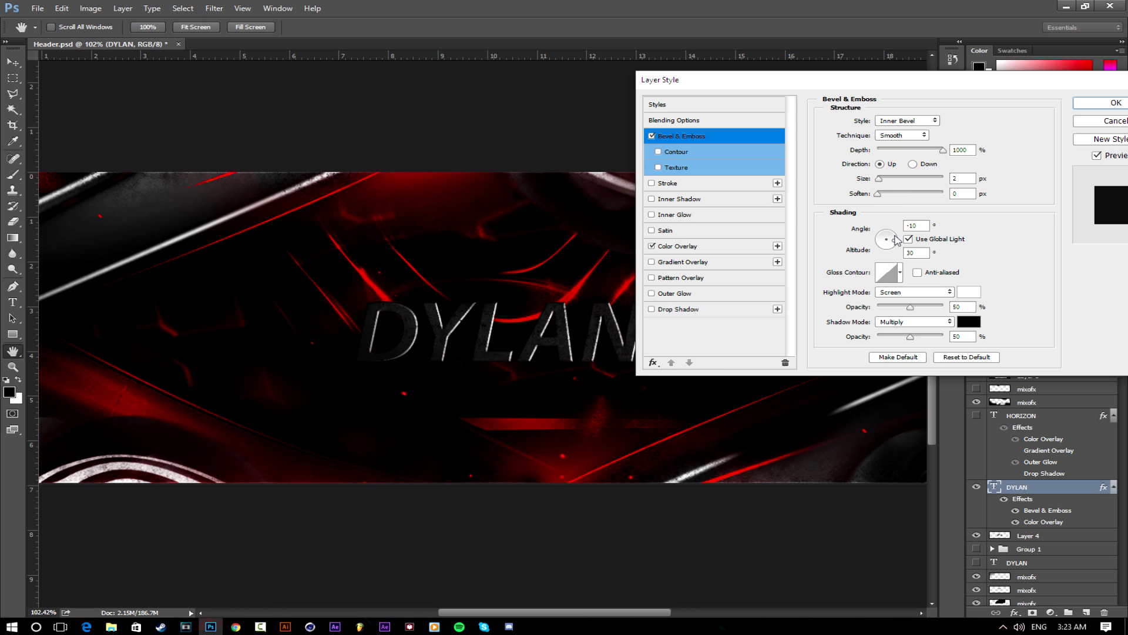
pyautogui.moveTo(896, 241); pyautogui.dragTo(894, 237)
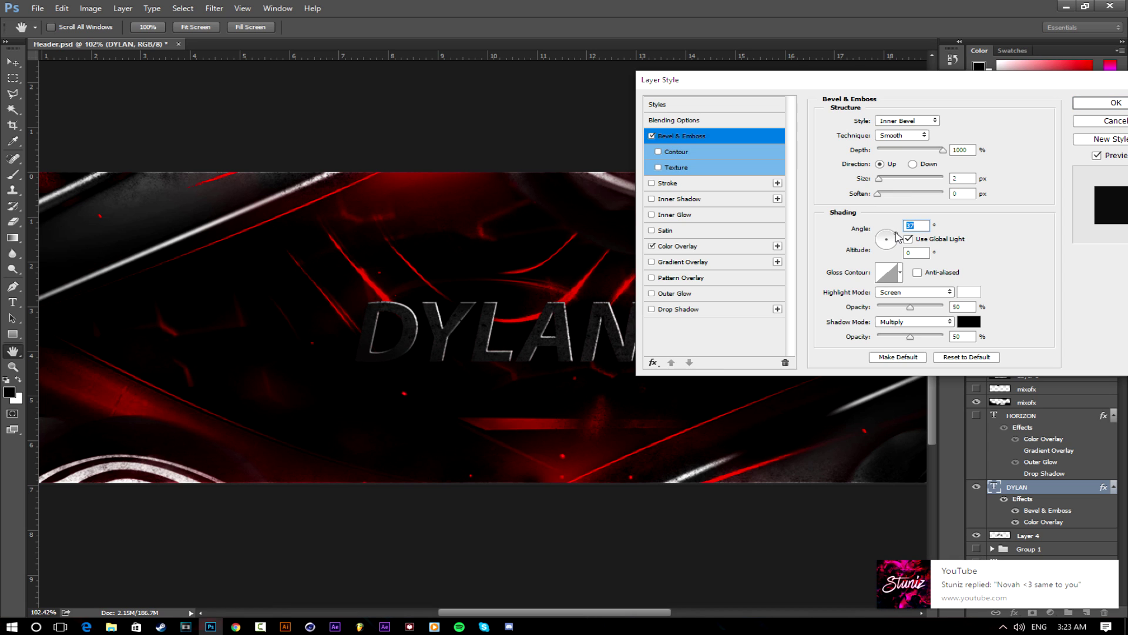
pyautogui.moveTo(898, 234); pyautogui.dragTo(884, 252)
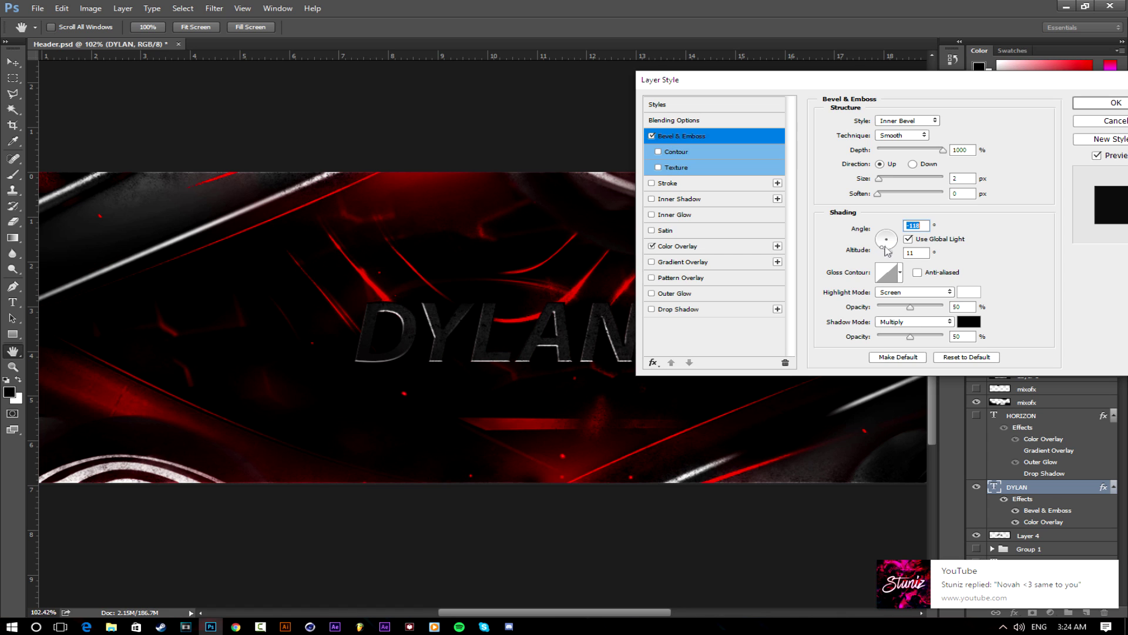
pyautogui.click(1100, 102)
pyautogui.scroll(-2, 423, 386)
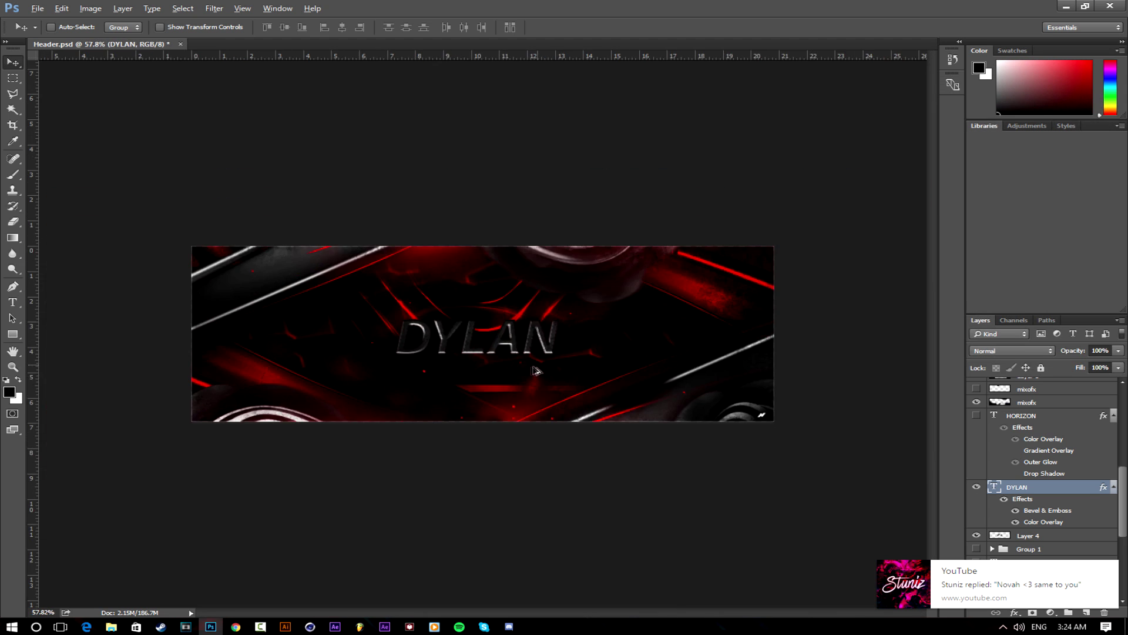
pyautogui.scroll(4, 424, 386)
pyautogui.press('v')
pyautogui.scroll(-3, 424, 386)
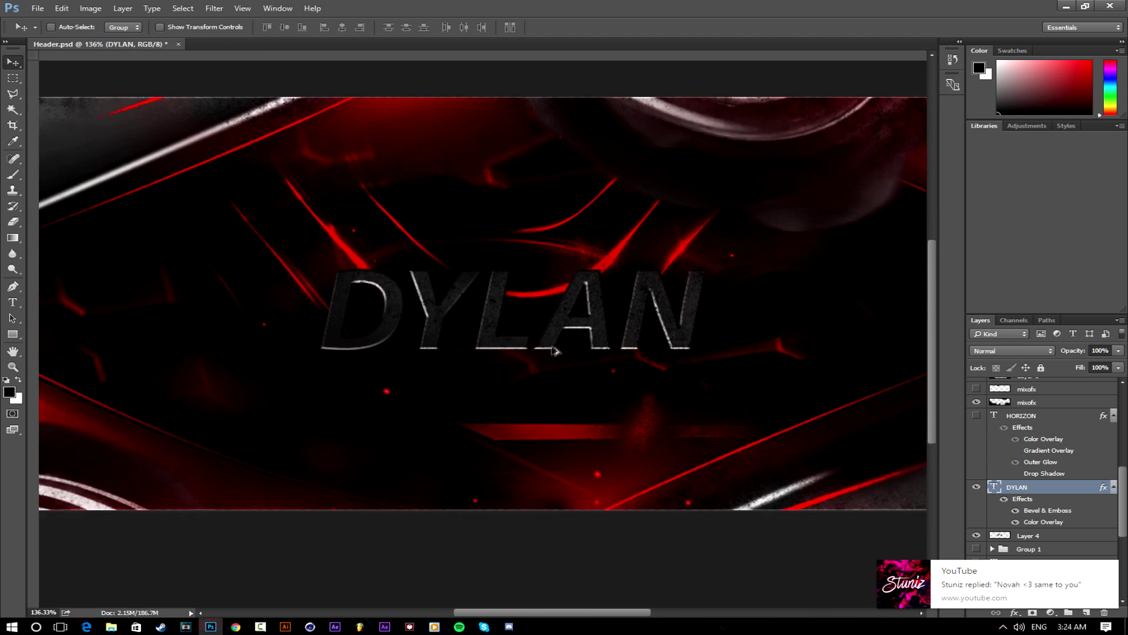
# Set the name text's Bevel & Emboss highlight opacity to 29% and size to 3 px, and check the result.
pyautogui.scroll(1, 495, 379)
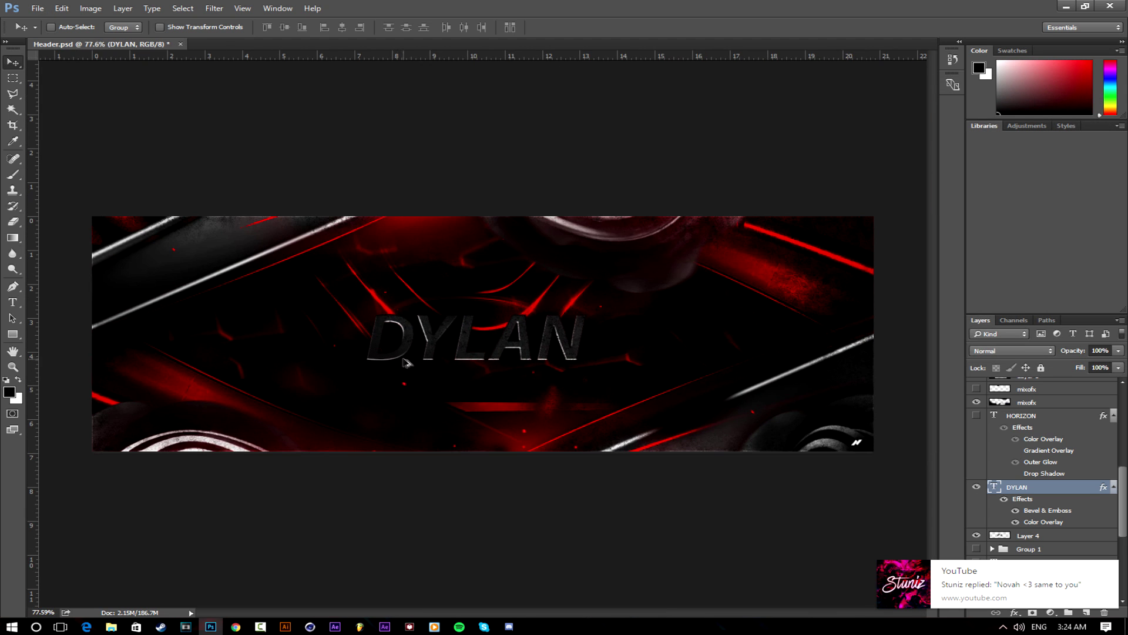
pyautogui.scroll(2, 447, 379)
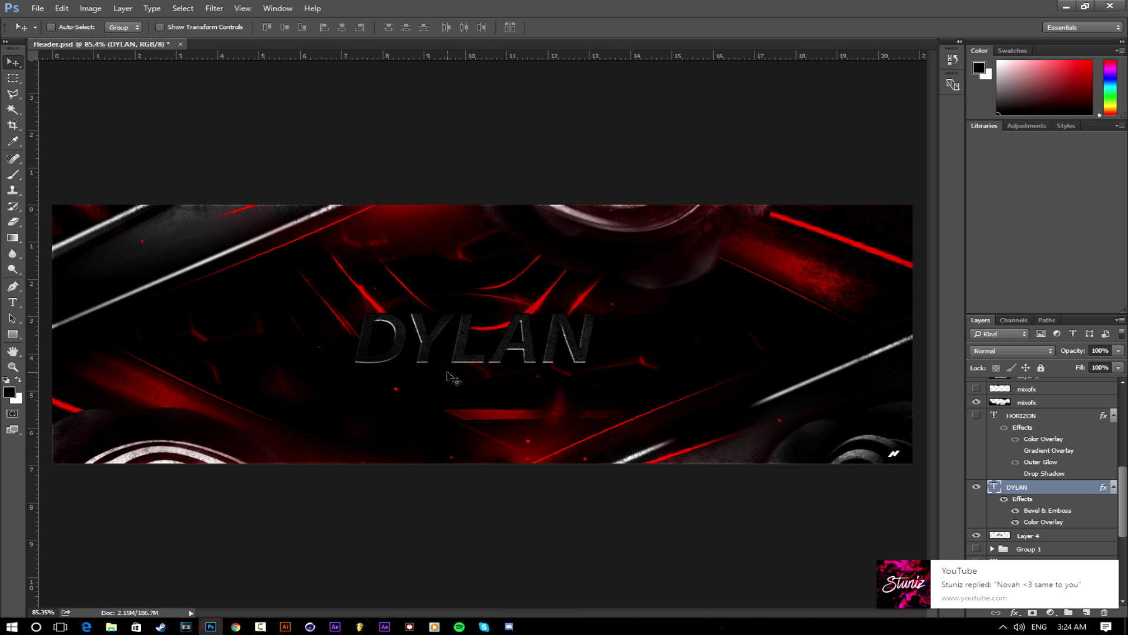
pyautogui.scroll(2, 446, 379)
pyautogui.doubleClick(1063, 497)
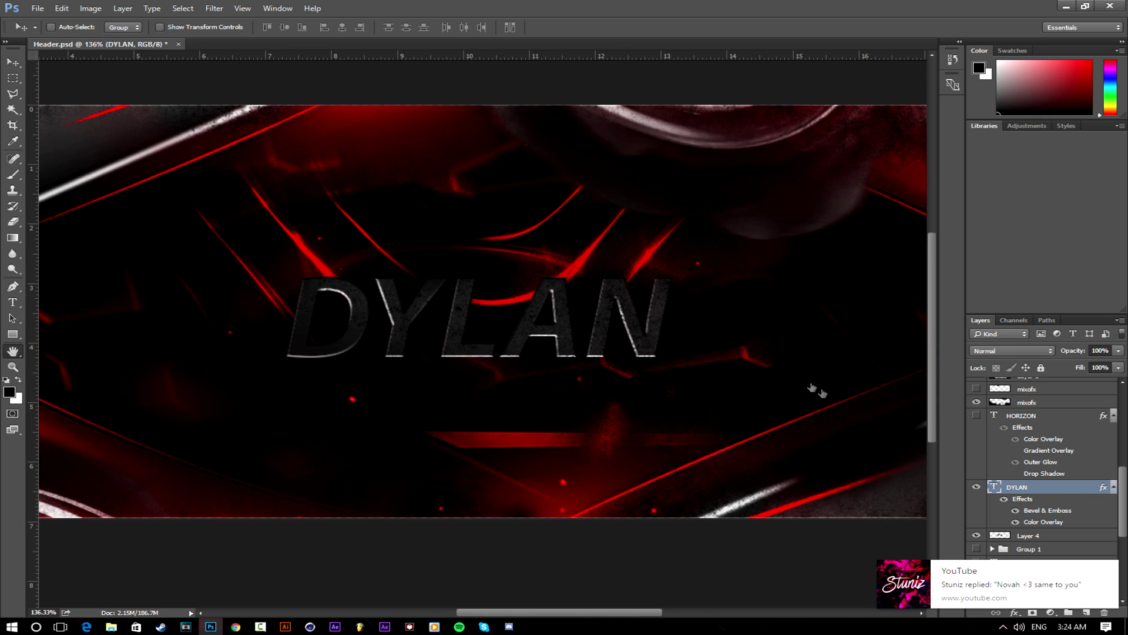
pyautogui.moveTo(511, 107); pyautogui.dragTo(820, 121)
pyautogui.click(649, 176)
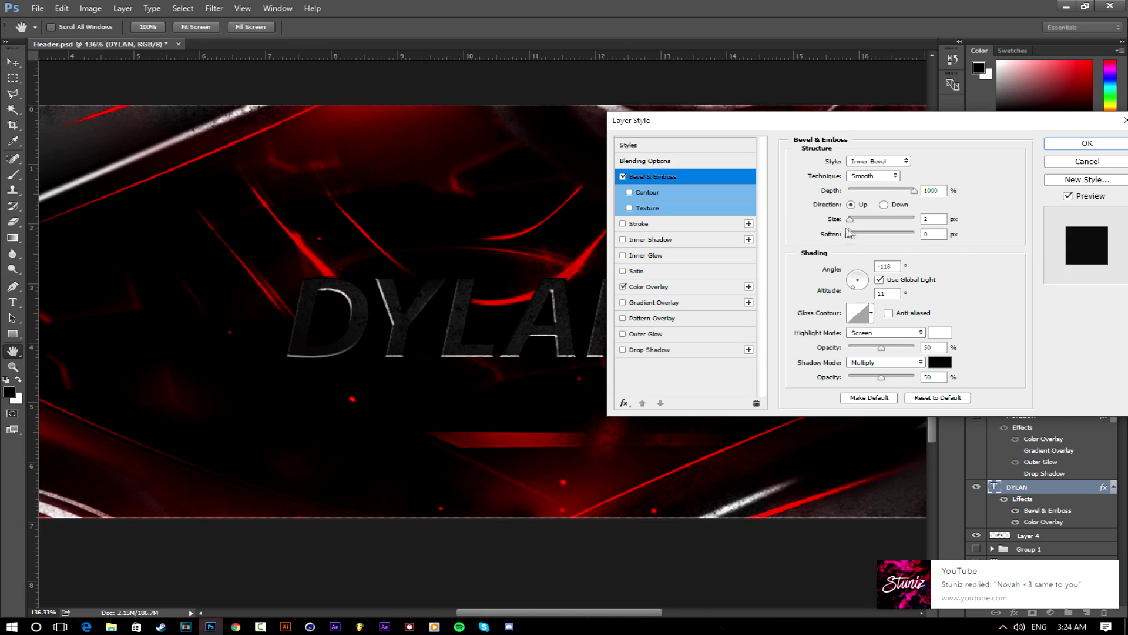
pyautogui.moveTo(882, 347); pyautogui.dragTo(870, 351)
pyautogui.click(876, 218)
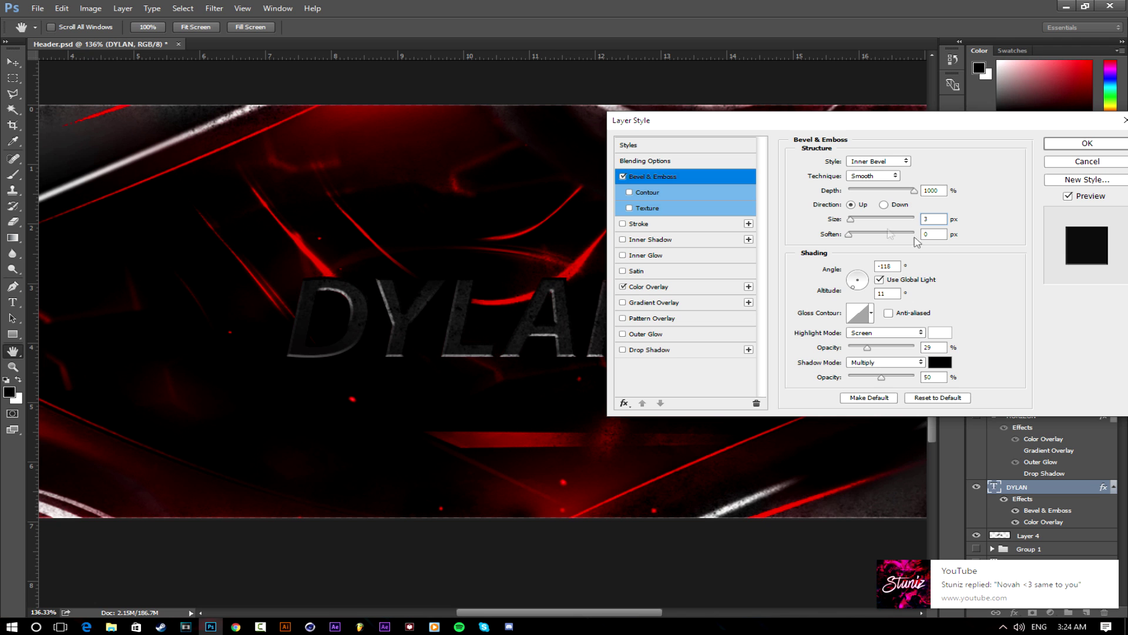
pyautogui.click(1070, 150)
pyautogui.press('v')
pyautogui.hotkey('ctrl', '0')
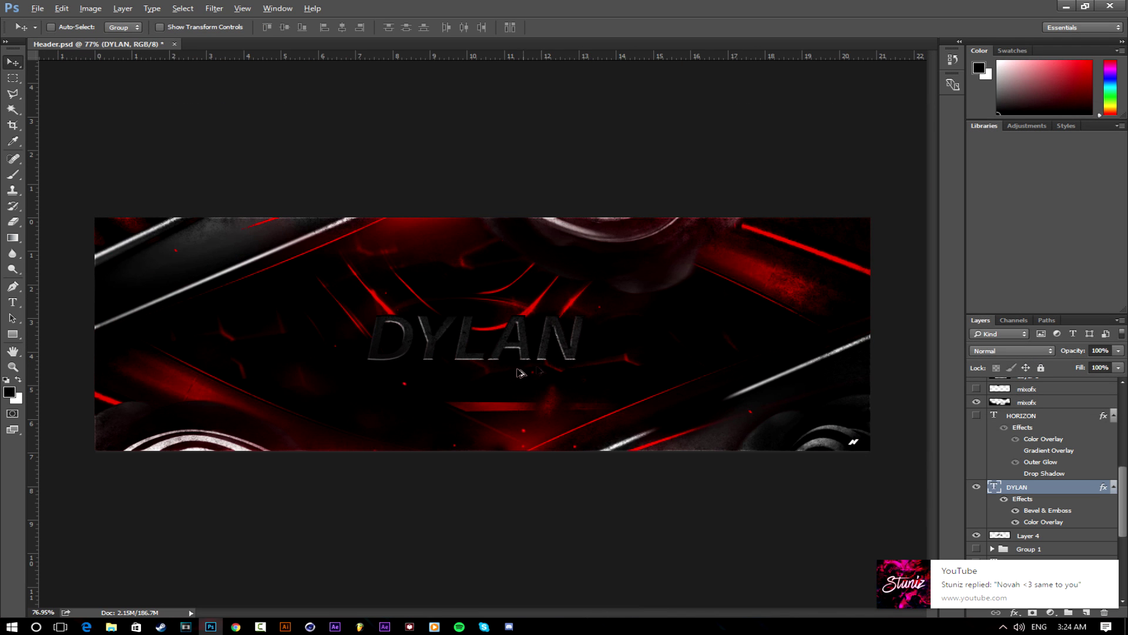
pyautogui.press('alt')
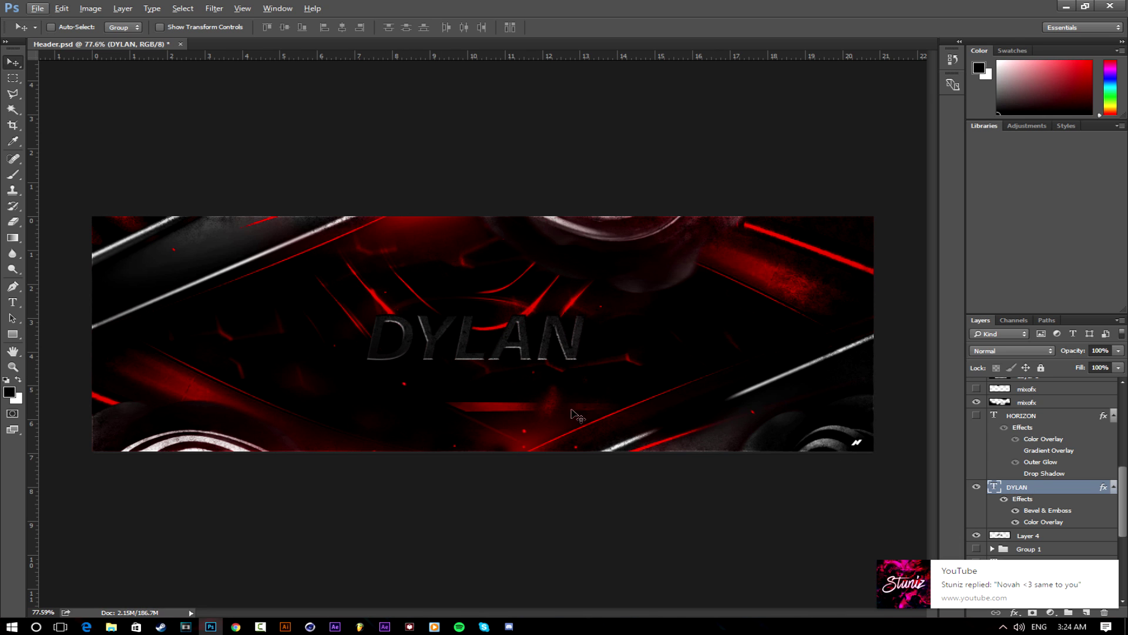
# Add an Outer Glow to the visible name text layer, adjusting its colour, blend mode, opacity and size.
pyautogui.scroll(2, 445, 369)
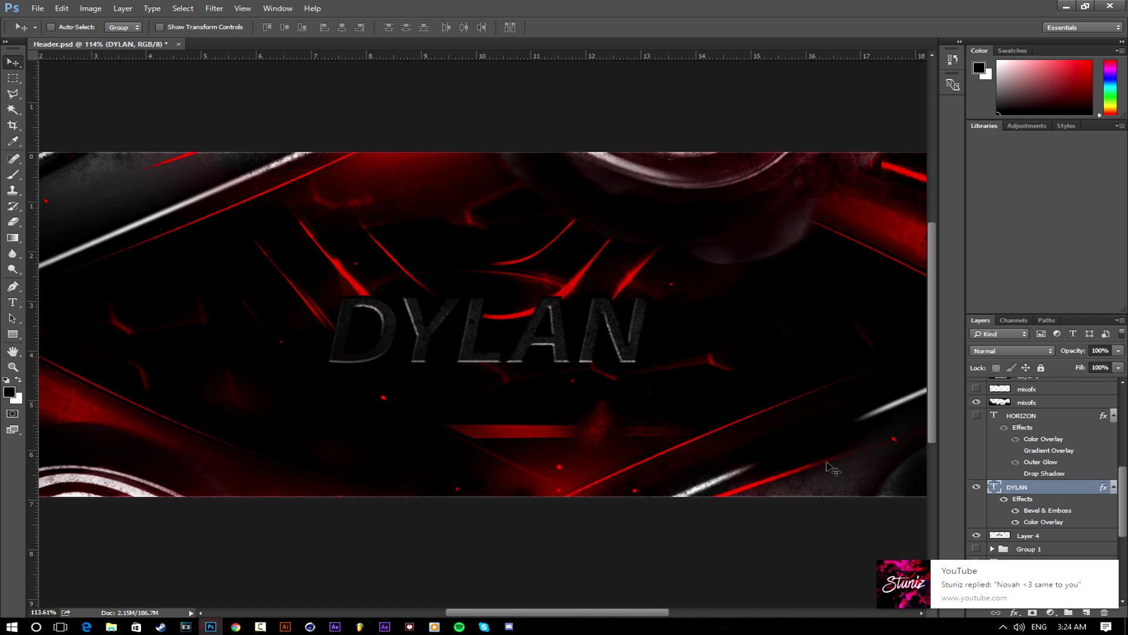
pyautogui.doubleClick(1083, 488)
pyautogui.moveTo(589, 112); pyautogui.dragTo(917, 113)
pyautogui.click(645, 324)
pyautogui.click(667, 324)
pyautogui.click(854, 198)
pyautogui.click(1056, 172)
pyautogui.click(903, 152)
pyautogui.click(890, 157)
pyautogui.moveTo(870, 261)
pyautogui.mouseDown()
pyautogui.moveTo(905, 264)
pyautogui.moveTo(885, 266)
pyautogui.mouseUp()
pyautogui.moveTo(894, 170); pyautogui.dragTo(903, 170)
pyautogui.click(646, 325)
pyautogui.click(645, 325)
pyautogui.click(1097, 136)
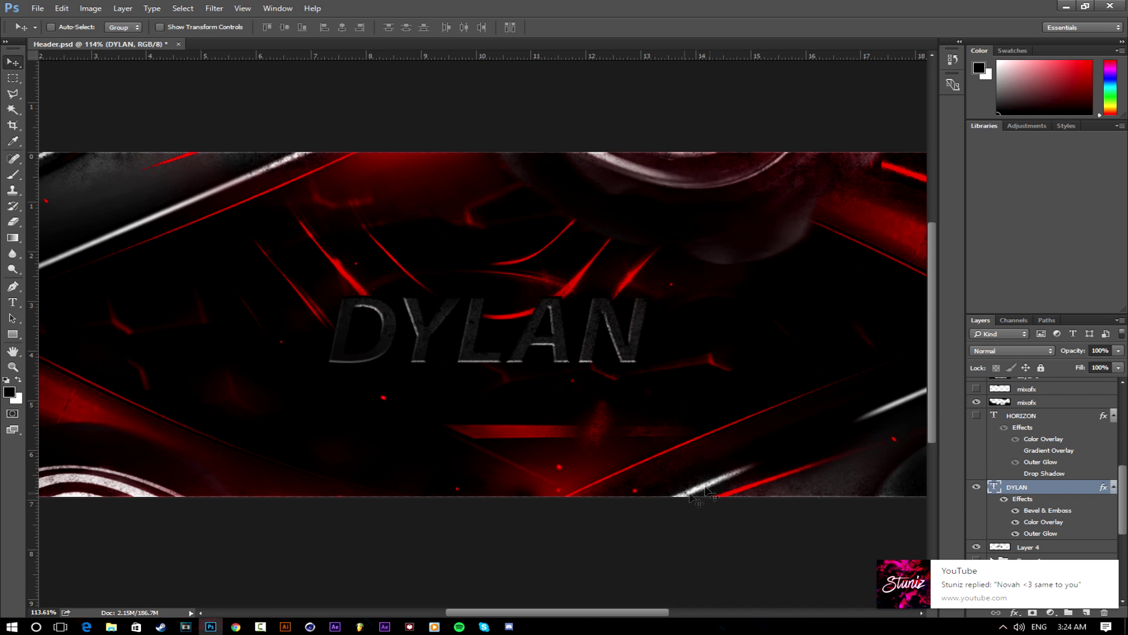
# Replace the styled name text with only the first letter of the name.
pyautogui.doubleClick(1000, 490)
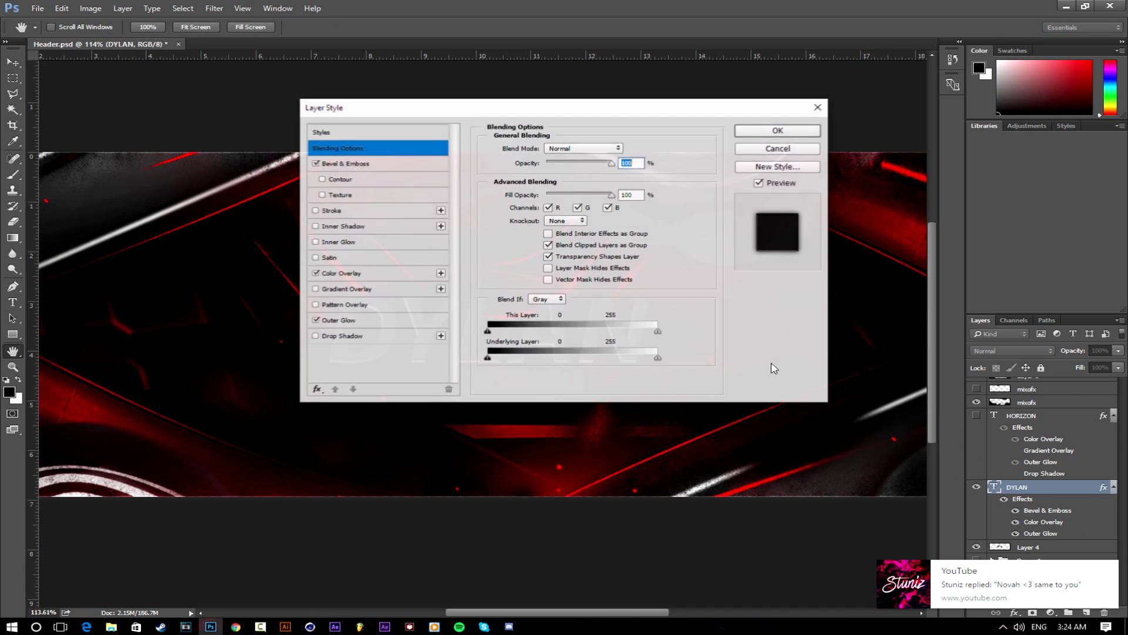
pyautogui.press('Escape')
pyautogui.doubleClick(995, 487)
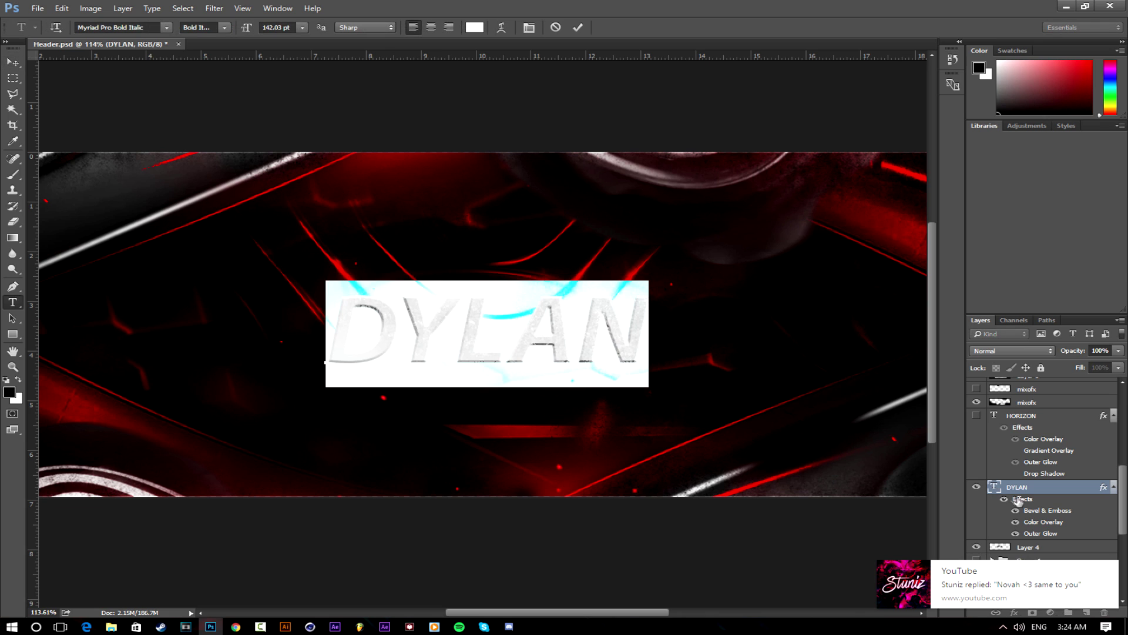
pyautogui.write('D')
pyautogui.hotkey('ctrl', 'Return')
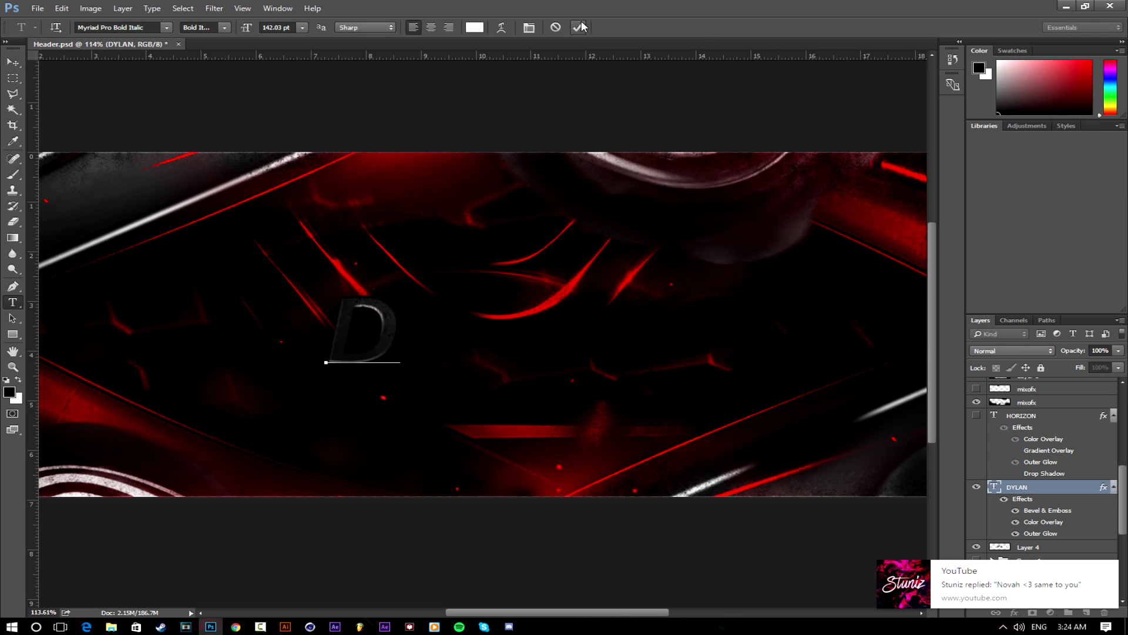
pyautogui.press('v')
pyautogui.click(1109, 570)
pyautogui.press('ctrl')
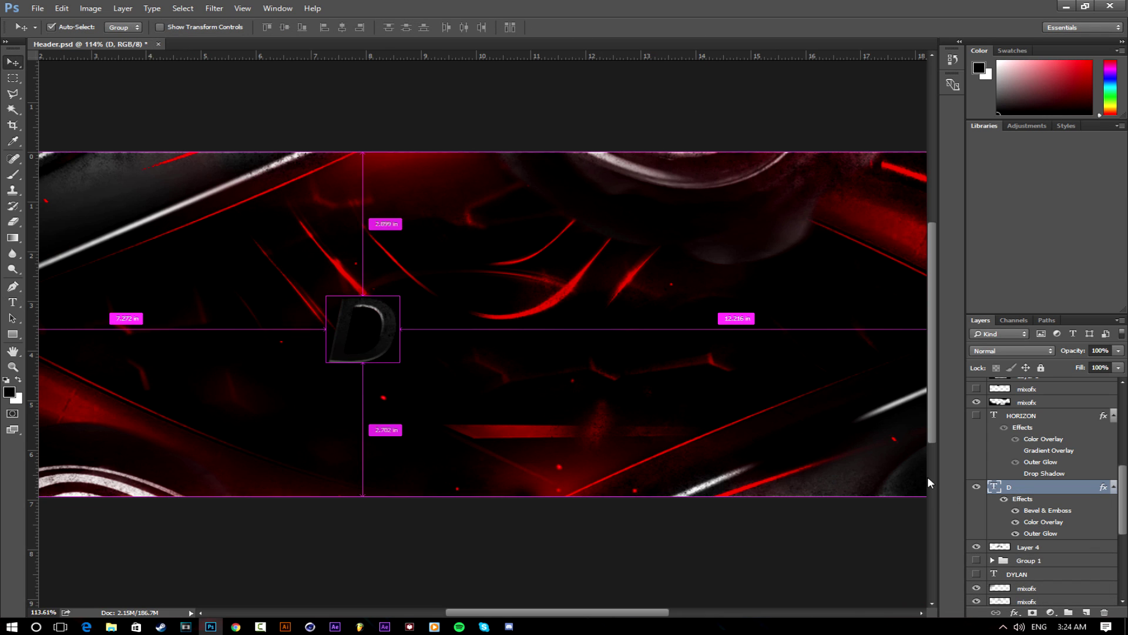
# Duplicate the styled letter layer for each of the name's second and third letters, and change each copy's text accordingly.
pyautogui.hotkey('ctrl', 'j')
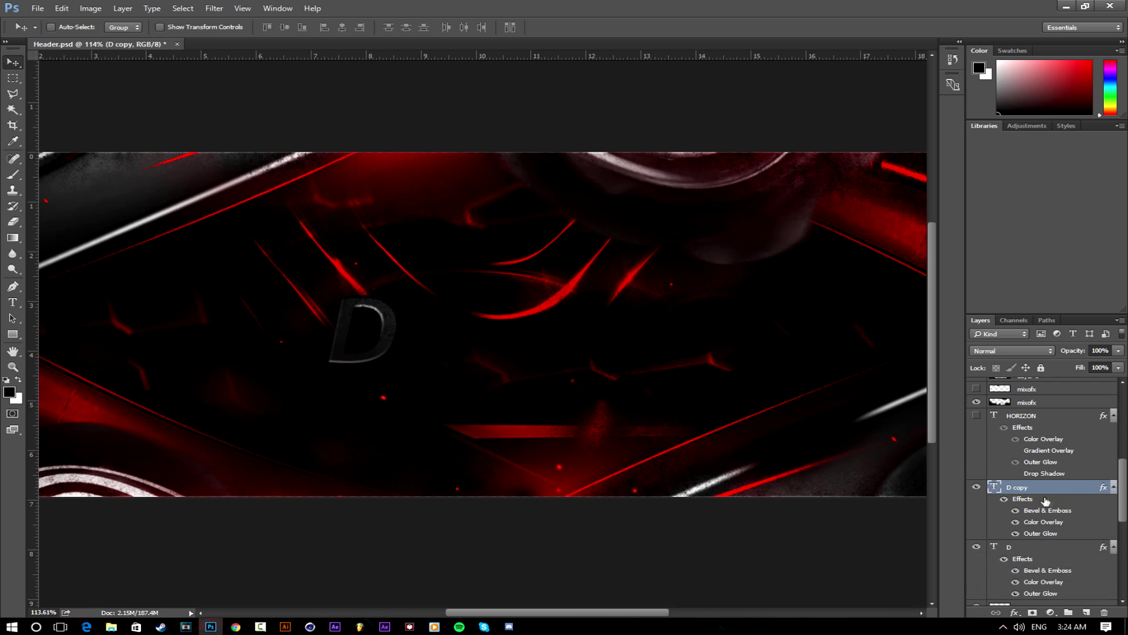
pyautogui.doubleClick(994, 488)
pyautogui.write('Y')
pyautogui.click(576, 27)
pyautogui.press('ctrl')
pyautogui.hotkey('ctrl', 'j')
pyautogui.doubleClick(993, 488)
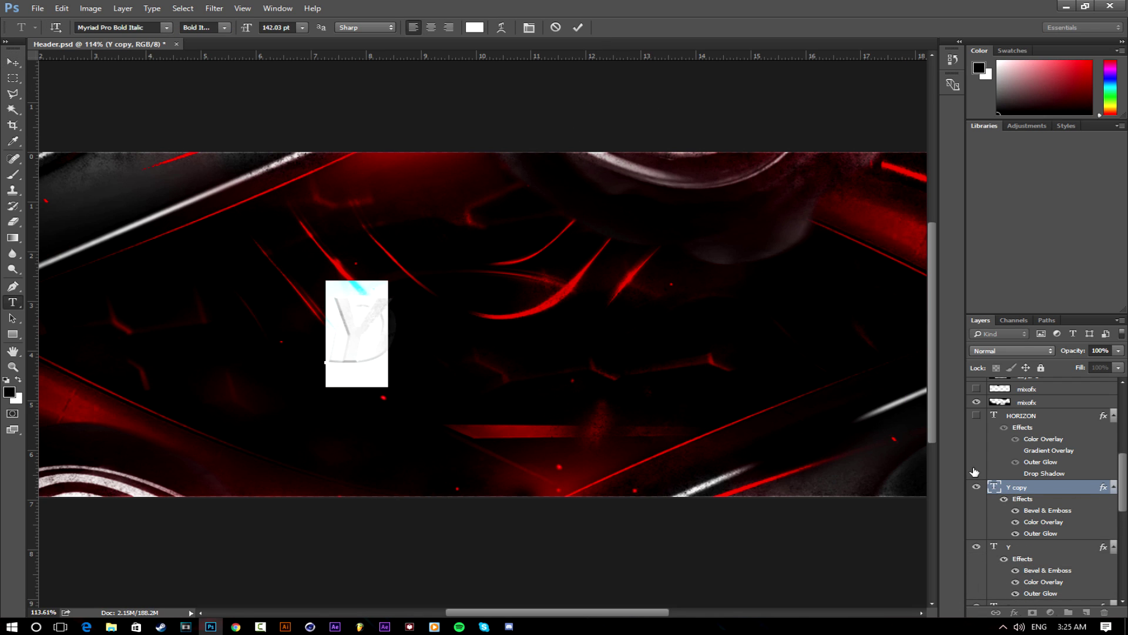
pyautogui.write('D')
pyautogui.click(578, 27)
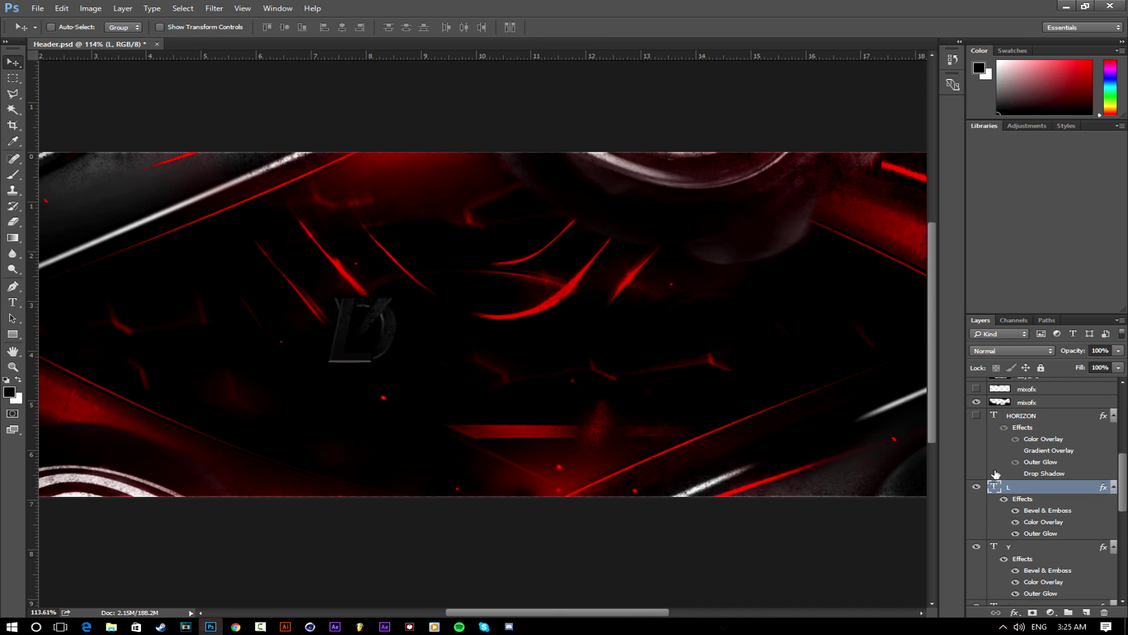
# Create the name's fourth and fifth letters as further styled single-letter text layers.
pyautogui.doubleClick(994, 486)
pyautogui.write('A')
pyautogui.click(577, 27)
pyautogui.hotkey('ctrl', 'j')
pyautogui.doubleClick(995, 487)
pyautogui.write('N')
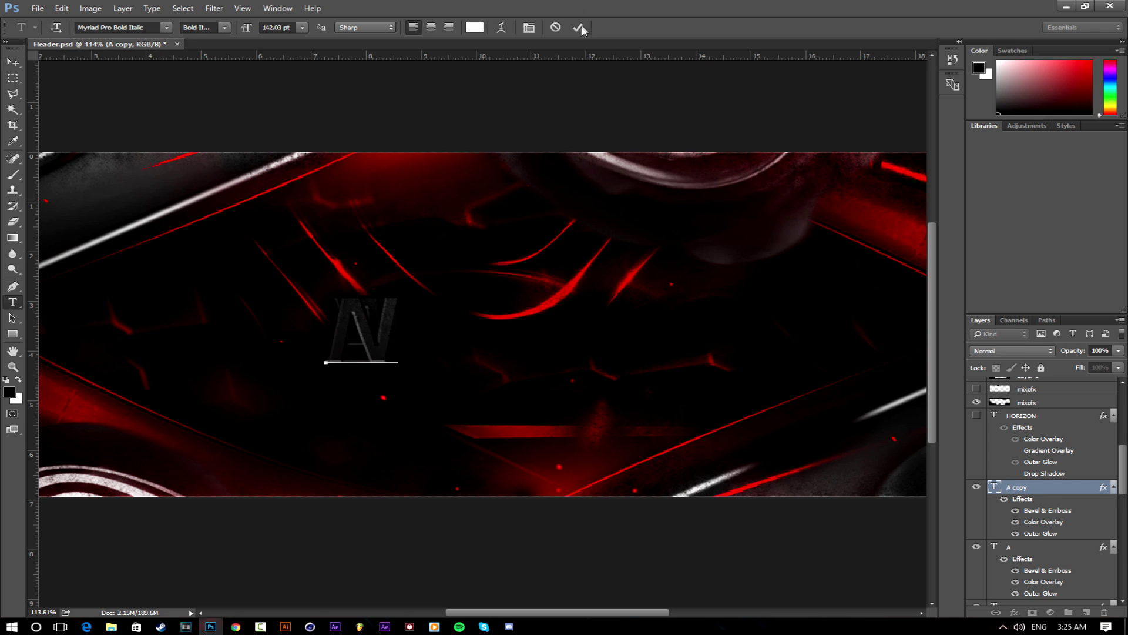
pyautogui.click(578, 27)
# Select all five styled single-letter text layers and put them into a new group.
pyautogui.scroll(-3, 1108, 468)
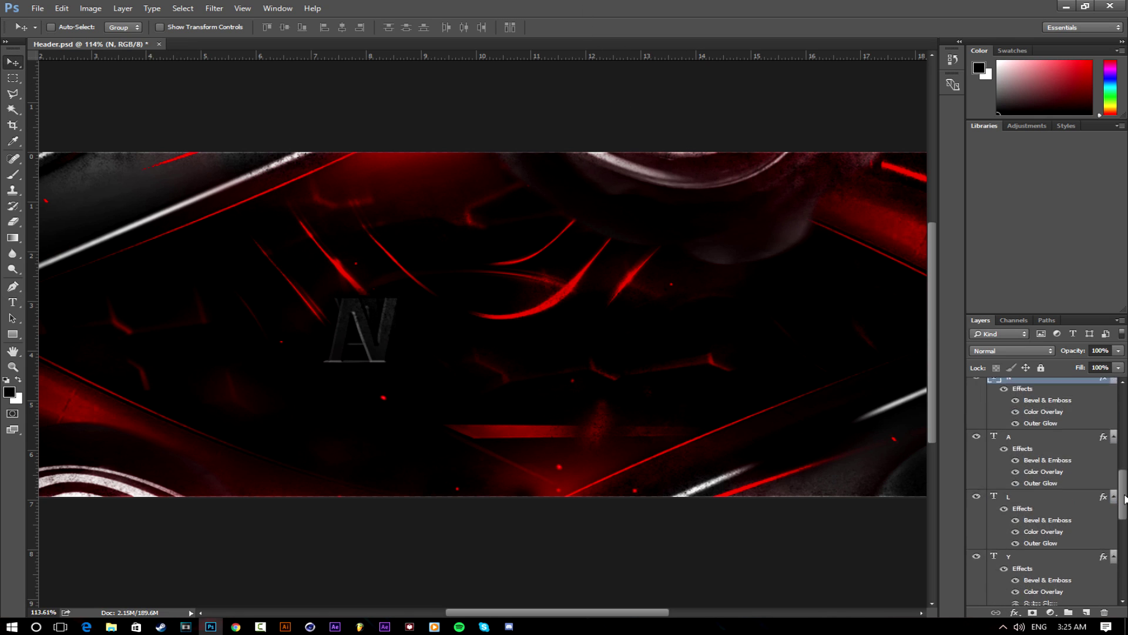
pyautogui.scroll(-2, 1114, 482)
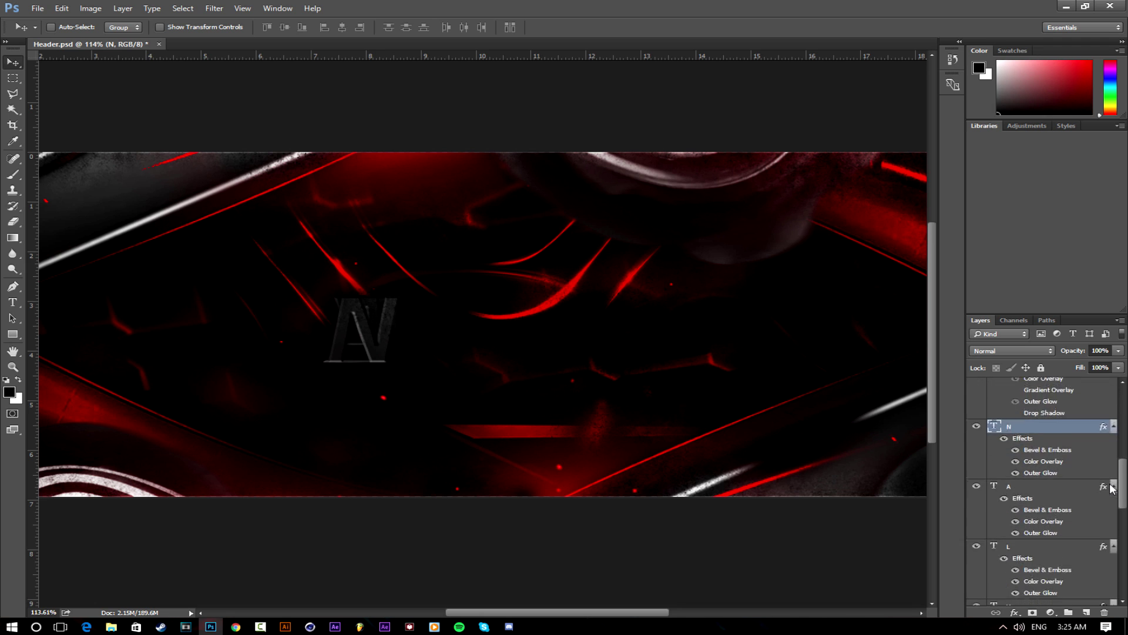
pyautogui.moveTo(1125, 464); pyautogui.dragTo(1124, 518)
pyautogui.keyDown('shift'); pyautogui.click(1022, 523); pyautogui.keyUp('shift')
pyautogui.click(1068, 611)
# Rename the new letter group as gray text and hide it.
pyautogui.doubleClick(1027, 385)
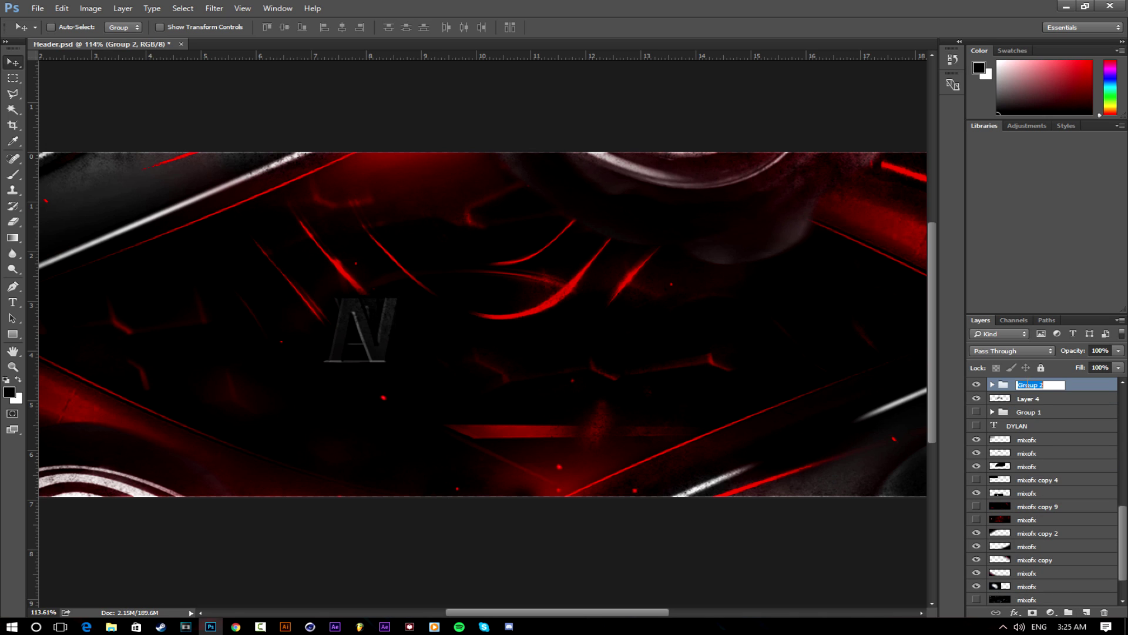
pyautogui.write('gray text')
pyautogui.press('Return')
pyautogui.scroll(2, 1124, 536)
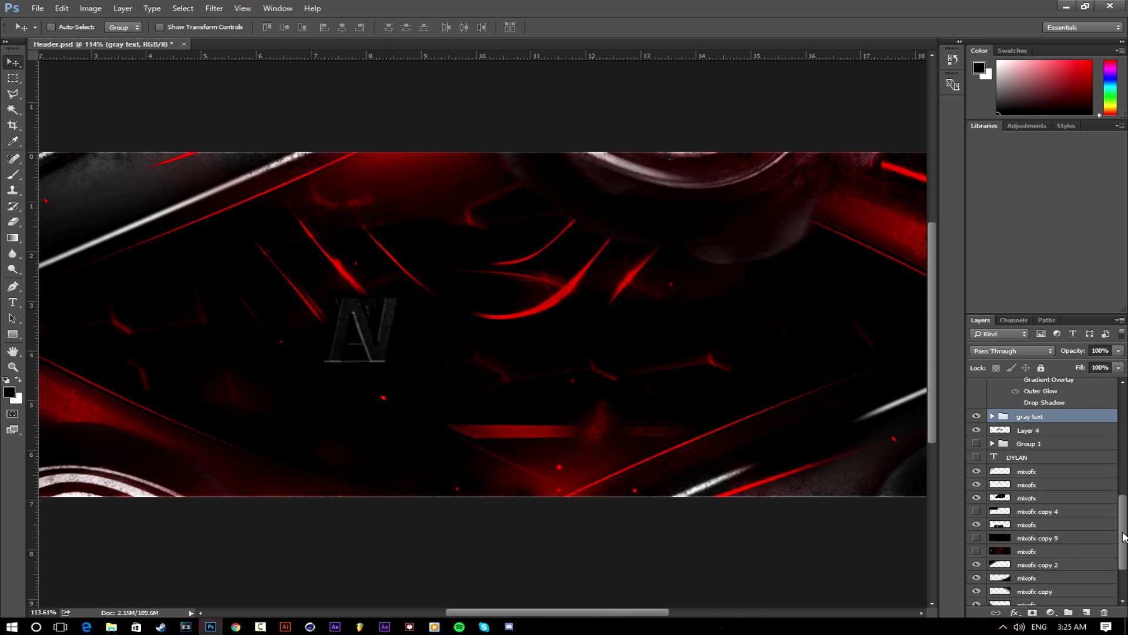
pyautogui.click(976, 416)
# Add the full name as white Myriad Pro Bold Italic text at 122 pt and place it near the header's centre.
pyautogui.scroll(-3, 506, 380)
pyautogui.scroll(1, 501, 382)
pyautogui.press('t')
pyautogui.click(455, 346)
pyautogui.write('DYLAN')
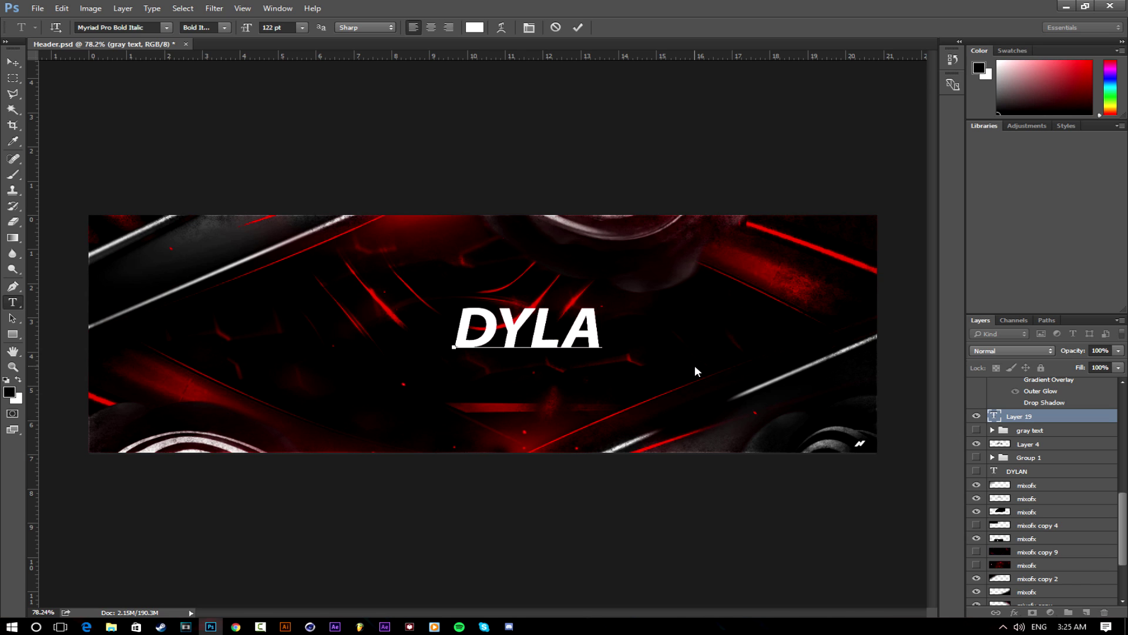
pyautogui.click(578, 27)
pyautogui.press('v')
pyautogui.moveTo(587, 328); pyautogui.dragTo(521, 337)
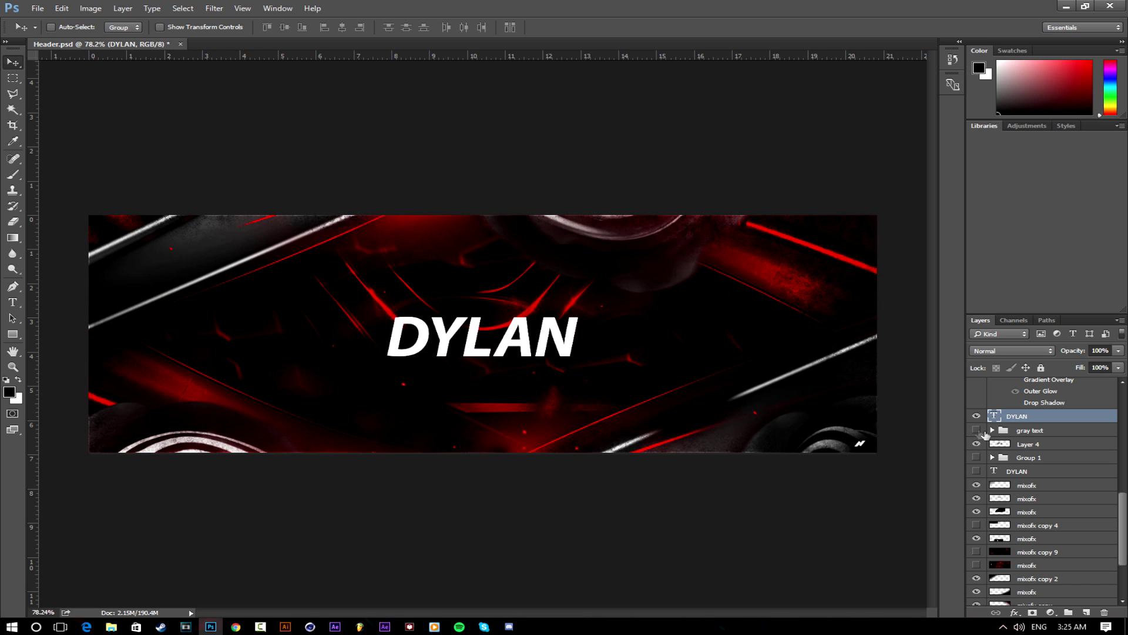
pyautogui.moveTo(550, 337); pyautogui.dragTo(541, 341)
# Duplicate the white name text layer and give the lower of the two a Color Overlay in #e10000.
pyautogui.hotkey('ctrl', 'j')
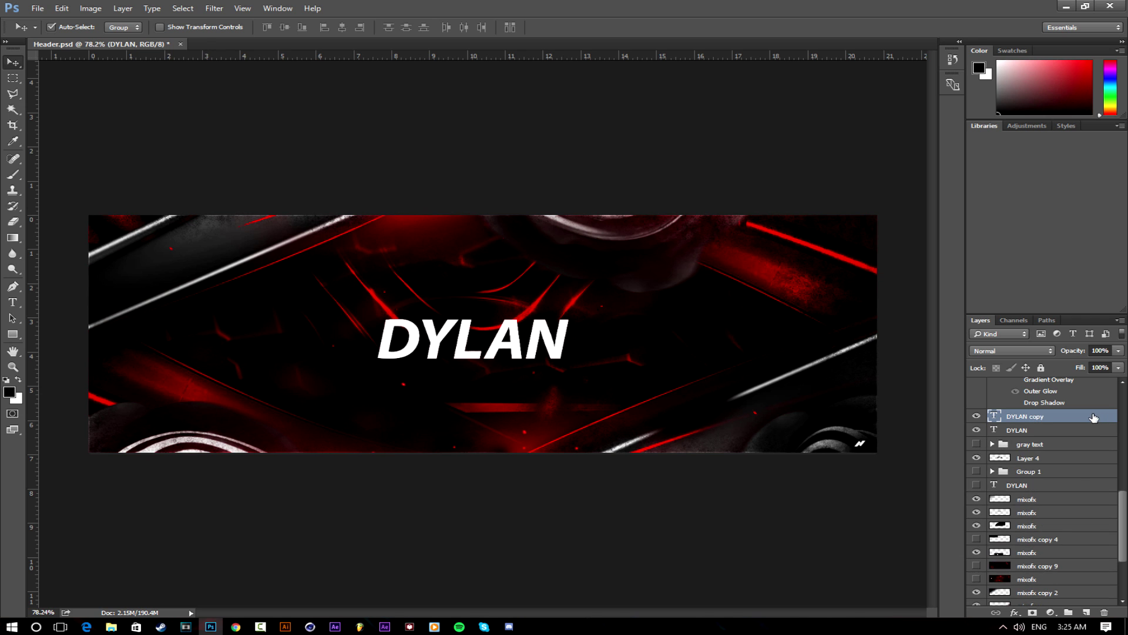
pyautogui.click(1052, 430)
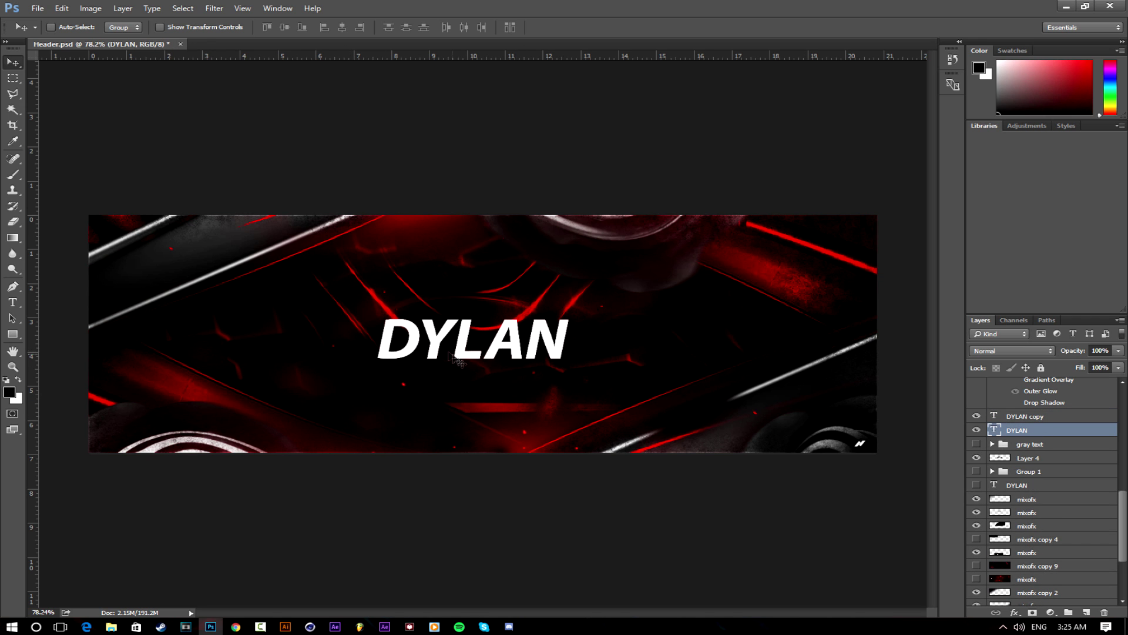
pyautogui.moveTo(484, 346); pyautogui.dragTo(558, 350)
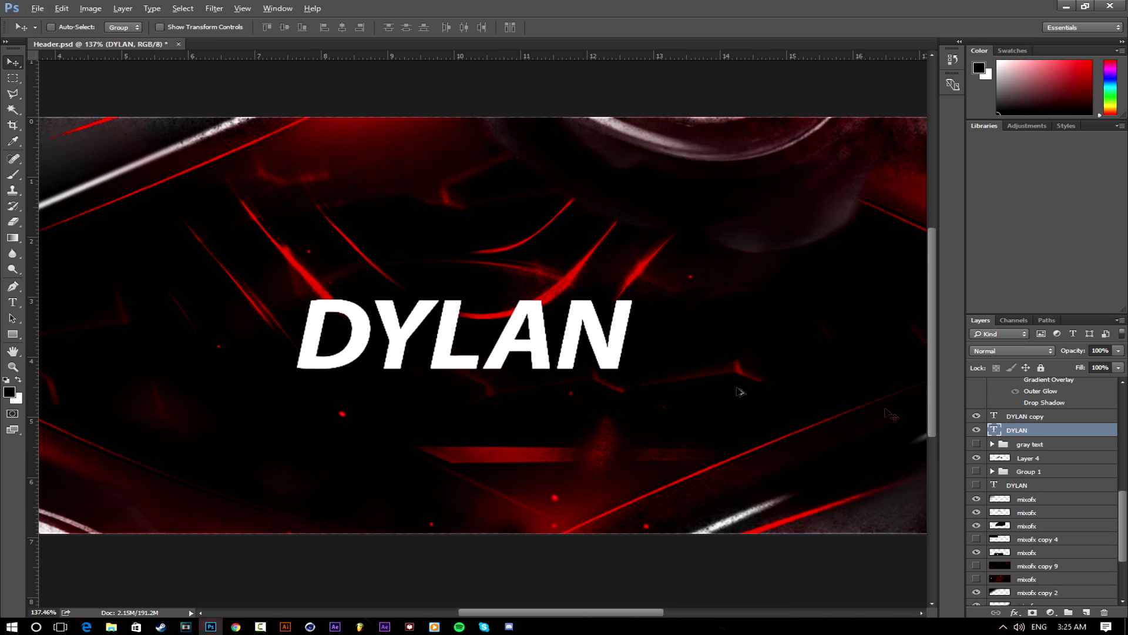
pyautogui.press('h')
pyautogui.doubleClick(1079, 431)
pyautogui.click(315, 274)
pyautogui.click(341, 273)
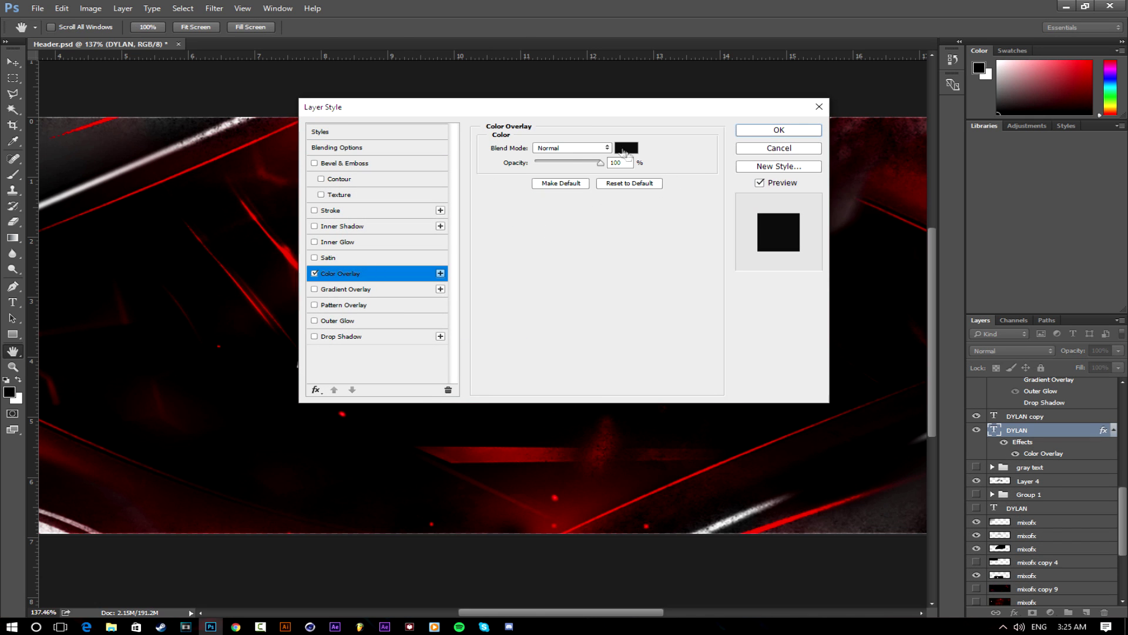
pyautogui.click(625, 149)
pyautogui.write('e10000')
pyautogui.click(1029, 173)
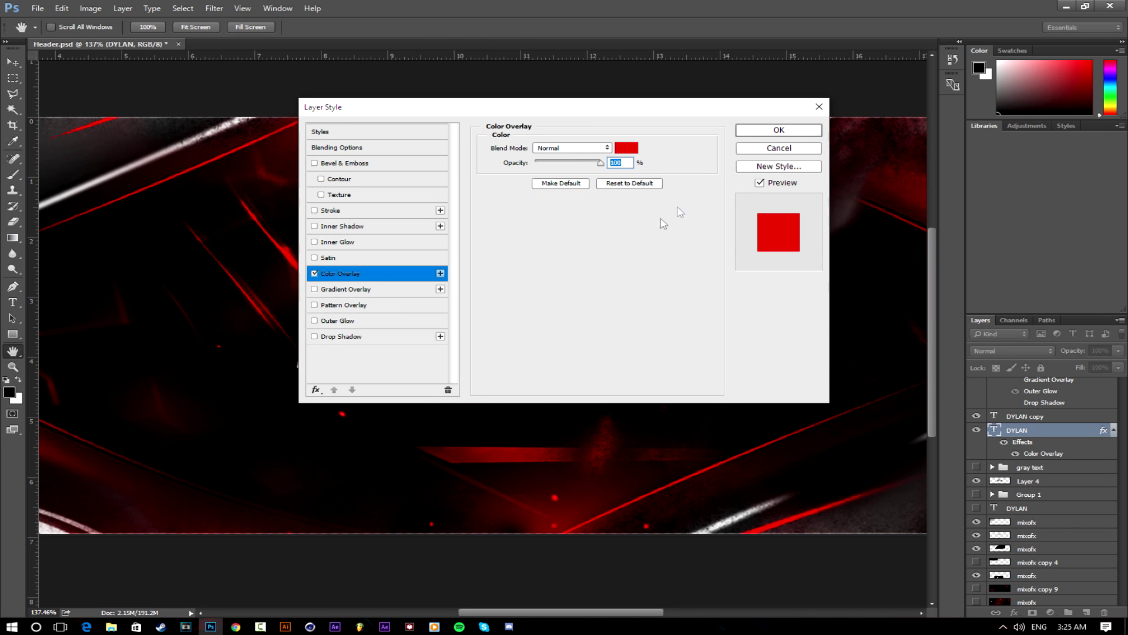
pyautogui.click(778, 130)
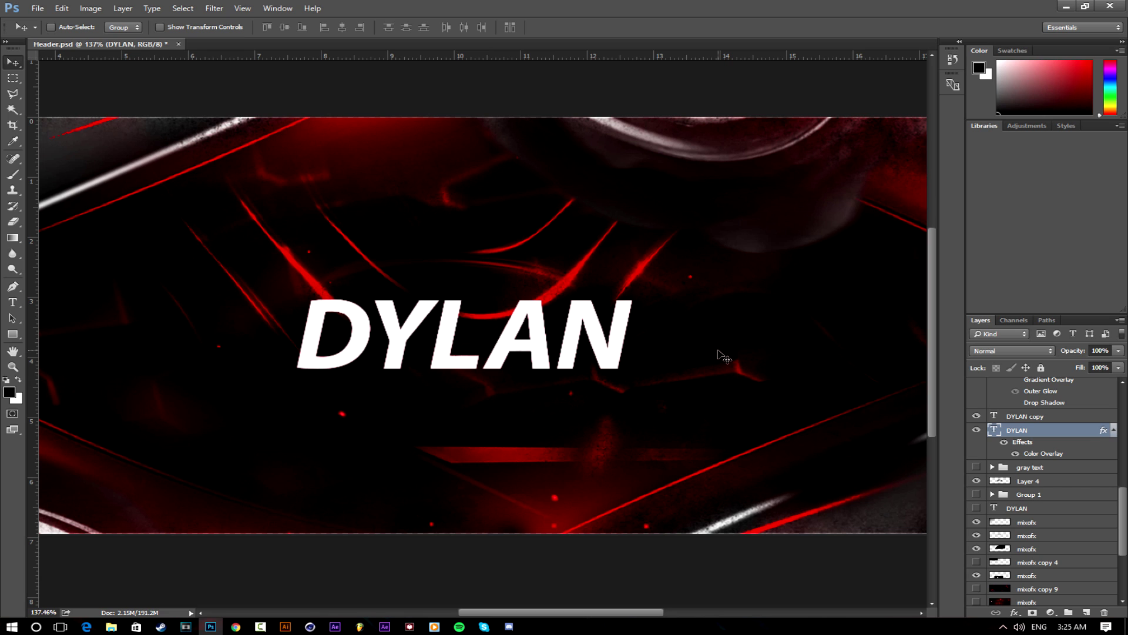
# Nudge the red name text layer down so it shows beneath the white text as a straight offset.
pyautogui.press('Down')
pyautogui.press('Down')
pyautogui.press('Down')
pyautogui.press('Down')
pyautogui.press('Down')
pyautogui.press('Down')
pyautogui.press('Down')
pyautogui.press('Down')
pyautogui.press('Down')
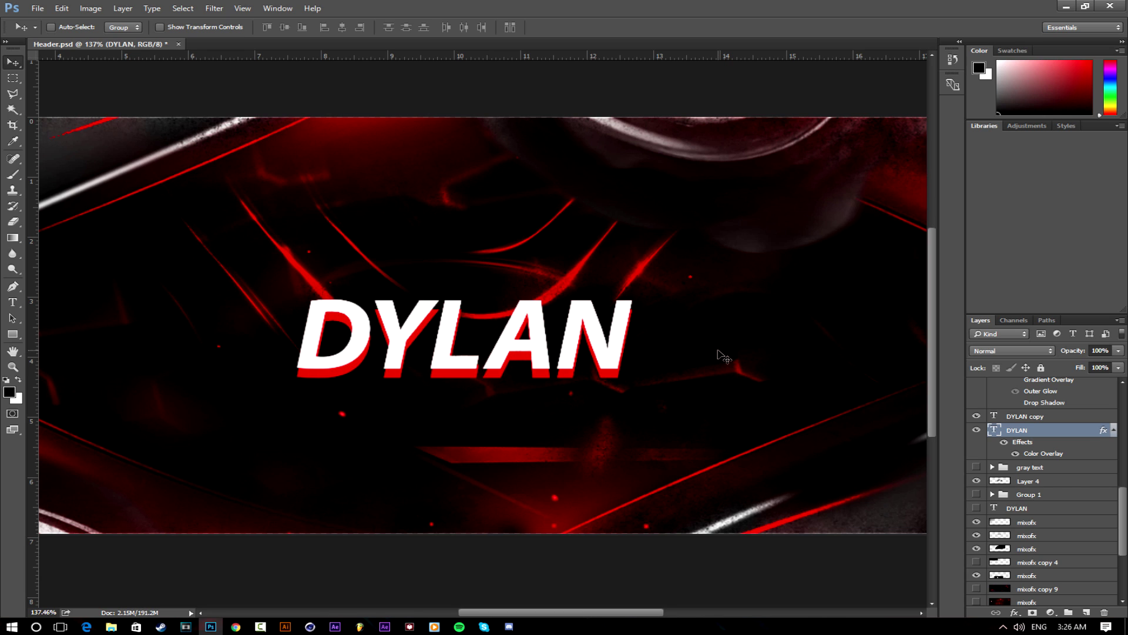
# Try shifting the red text layer to the right of the white text, and move it back left.
pyautogui.press('Right')
pyautogui.press('Right')
pyautogui.press('Right')
pyautogui.press('Right')
pyautogui.press('Right')
pyautogui.press('Right')
pyautogui.press('Right')
pyautogui.press('Right')
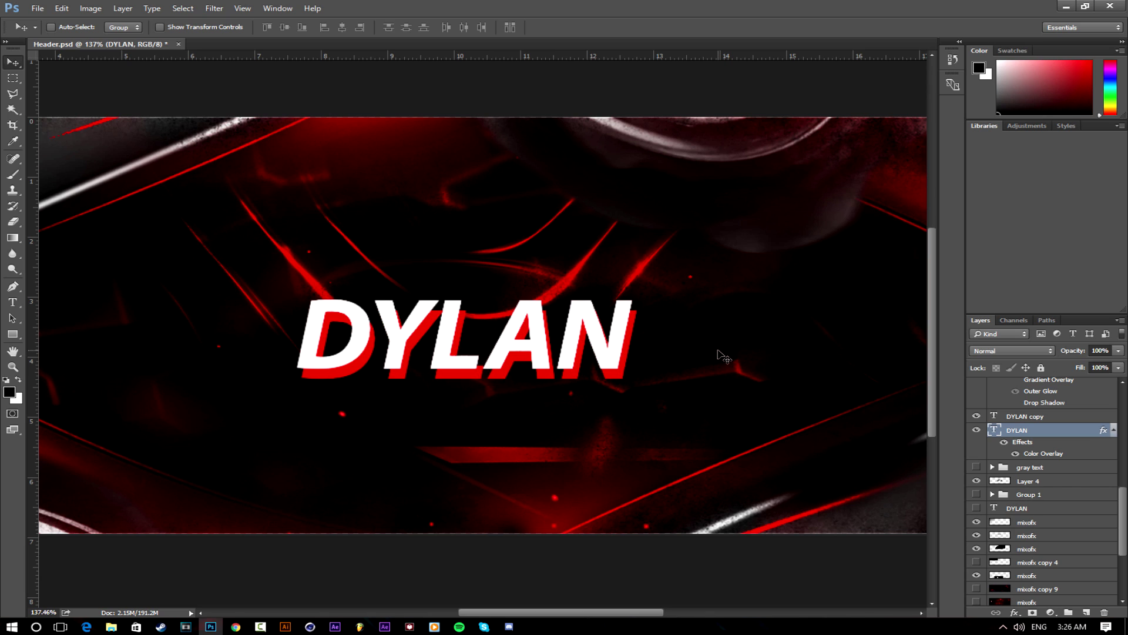
pyautogui.press('Left')
pyautogui.press('Left')
pyautogui.press('Left')
pyautogui.press('Left')
pyautogui.press('Left')
pyautogui.press('Left')
# Try raising the red text layer back behind the white text, and lower it again.
pyautogui.press('Up')
pyautogui.press('Up')
pyautogui.press('Up')
pyautogui.press('Up')
pyautogui.press('Up')
pyautogui.press('Up')
pyautogui.press('Up')
pyautogui.press('Up')
pyautogui.press('Down')
pyautogui.press('Down')
pyautogui.press('Down')
pyautogui.press('Down')
pyautogui.press('Down')
pyautogui.press('Down')
pyautogui.press('Down')
pyautogui.press('Down')
# Examine the red offset beneath the white name text up close and across the whole header.
pyautogui.scroll(-3, 489, 315)
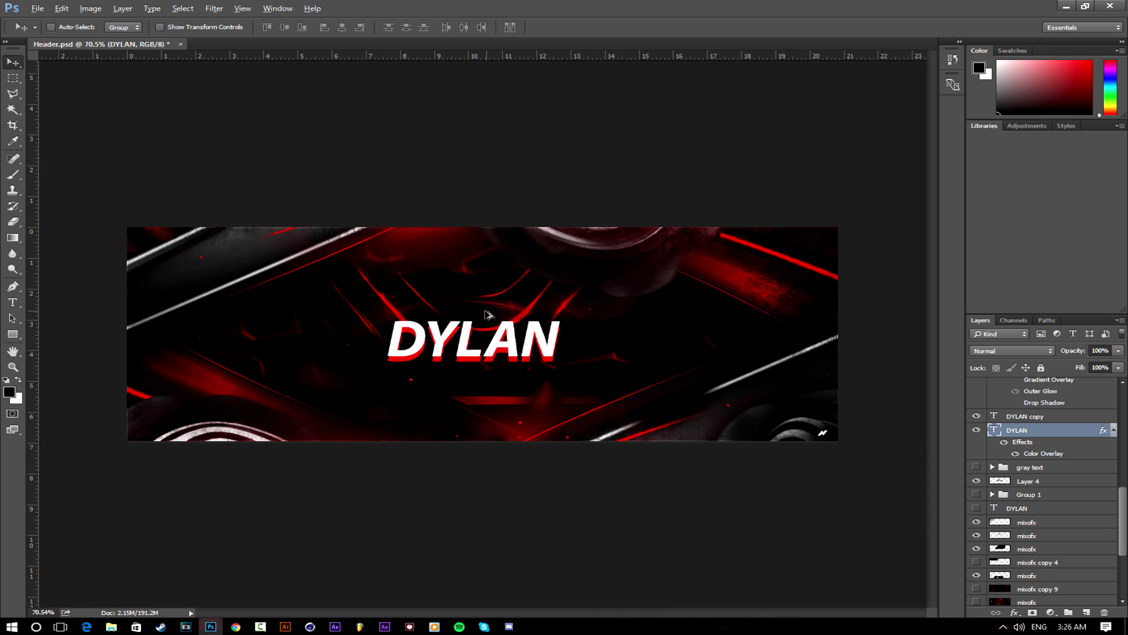
pyautogui.scroll(8, 390, 365)
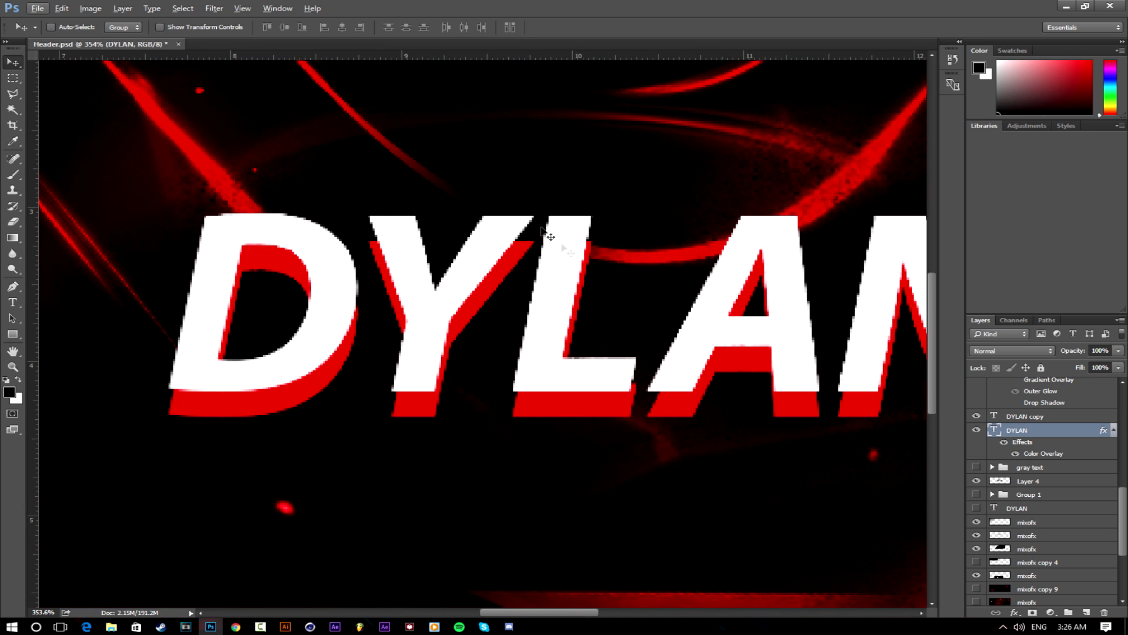
pyautogui.scroll(-6, 622, 370)
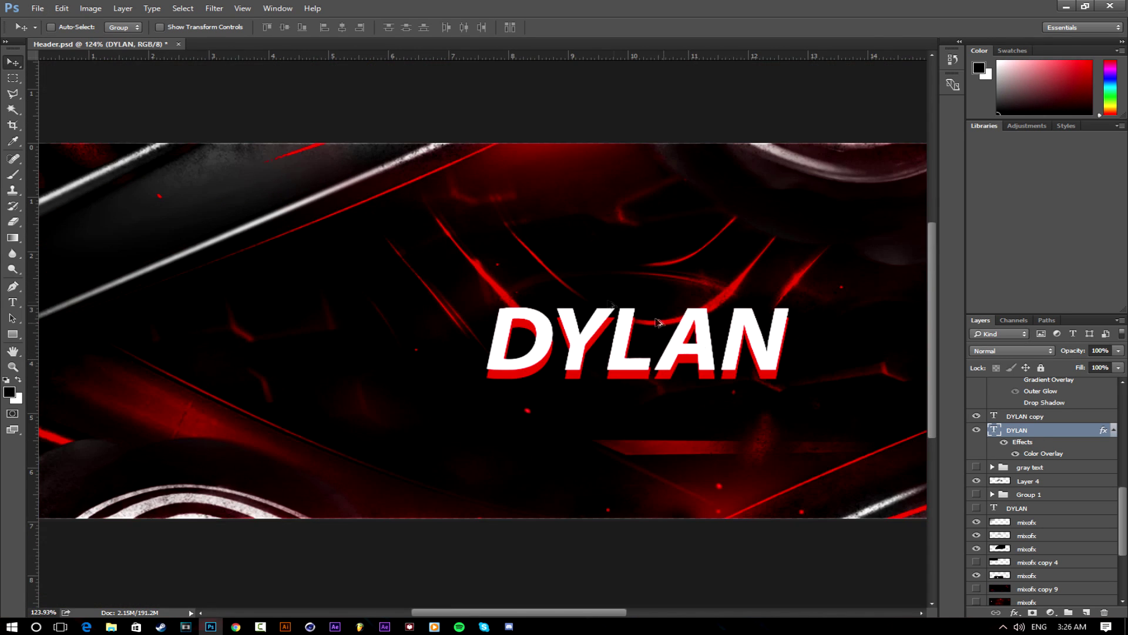
pyautogui.scroll(-2, 438, 353)
pyautogui.scroll(4, 429, 376)
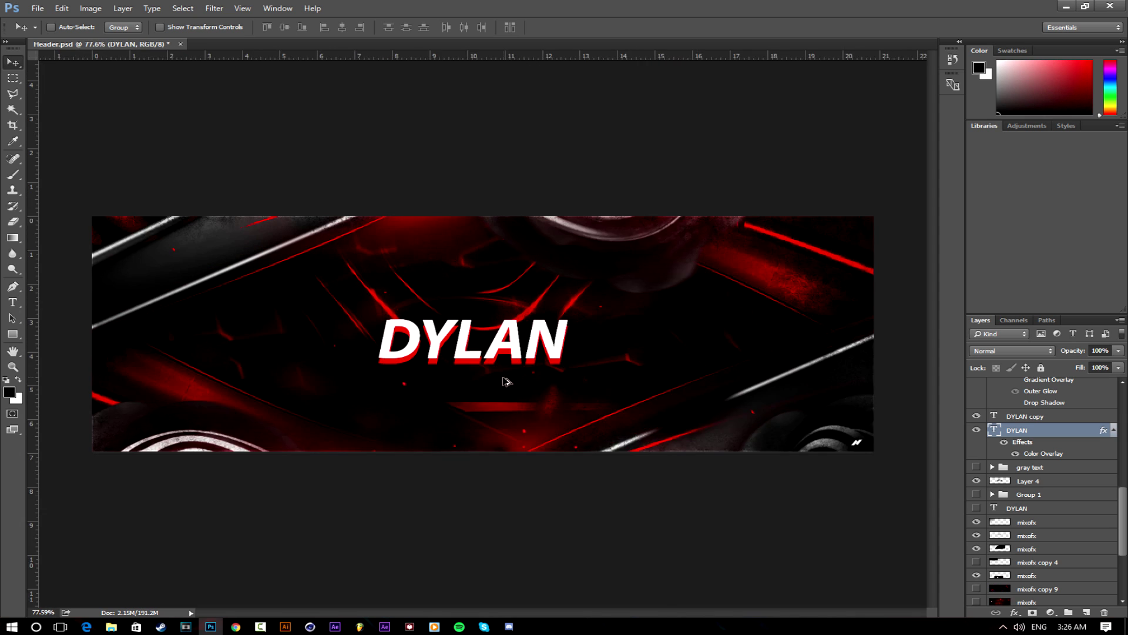
# Rasterize the layer style of the red name layer and open the layer's style settings.
pyautogui.rightClick(1055, 431)
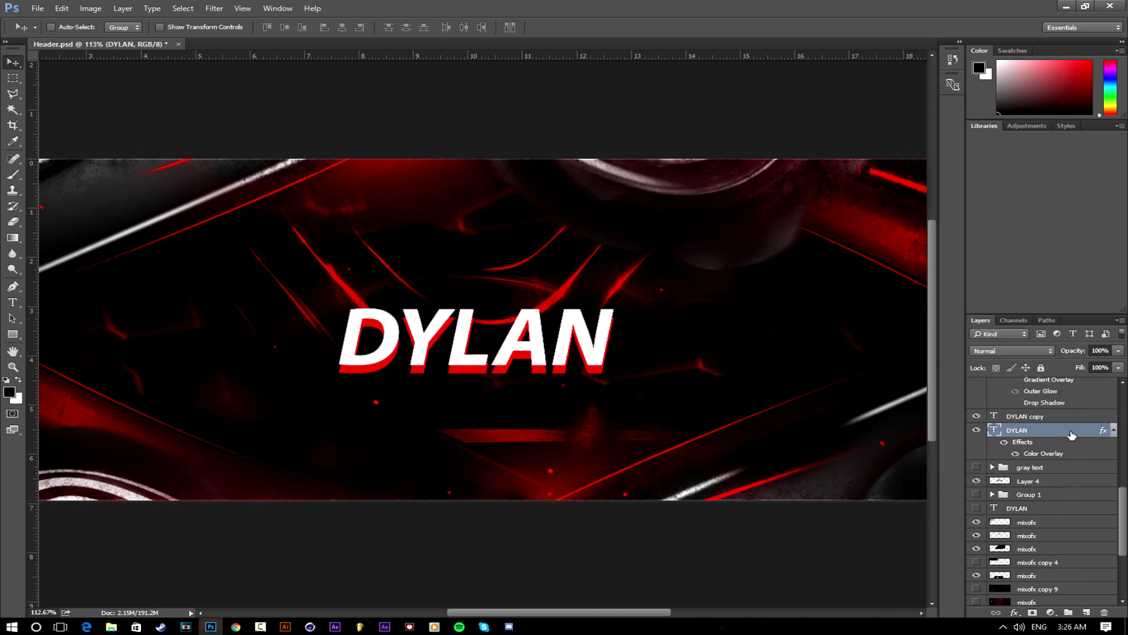
pyautogui.rightClick(1069, 433)
pyautogui.click(999, 242)
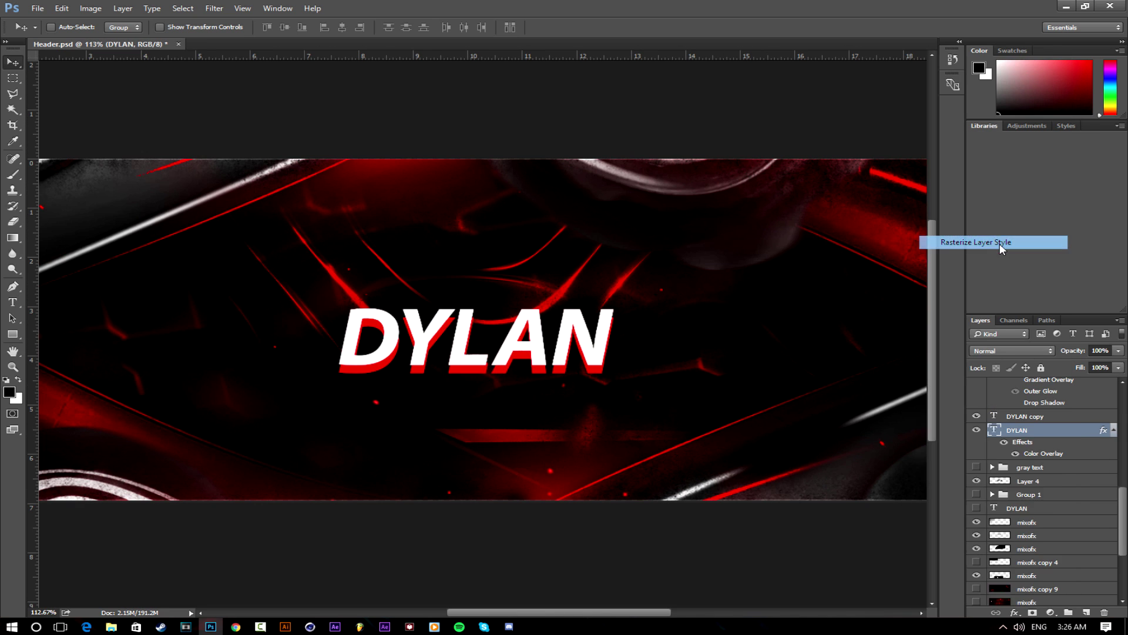
pyautogui.doubleClick(1063, 434)
pyautogui.moveTo(588, 101); pyautogui.dragTo(921, 96)
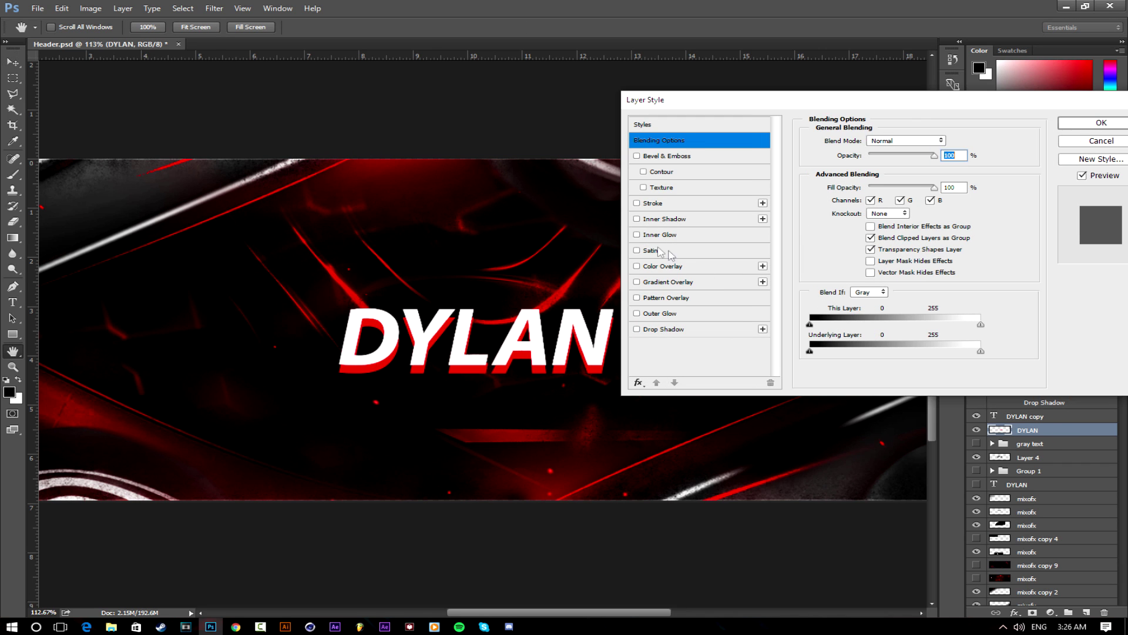
pyautogui.click(637, 234)
pyautogui.click(676, 236)
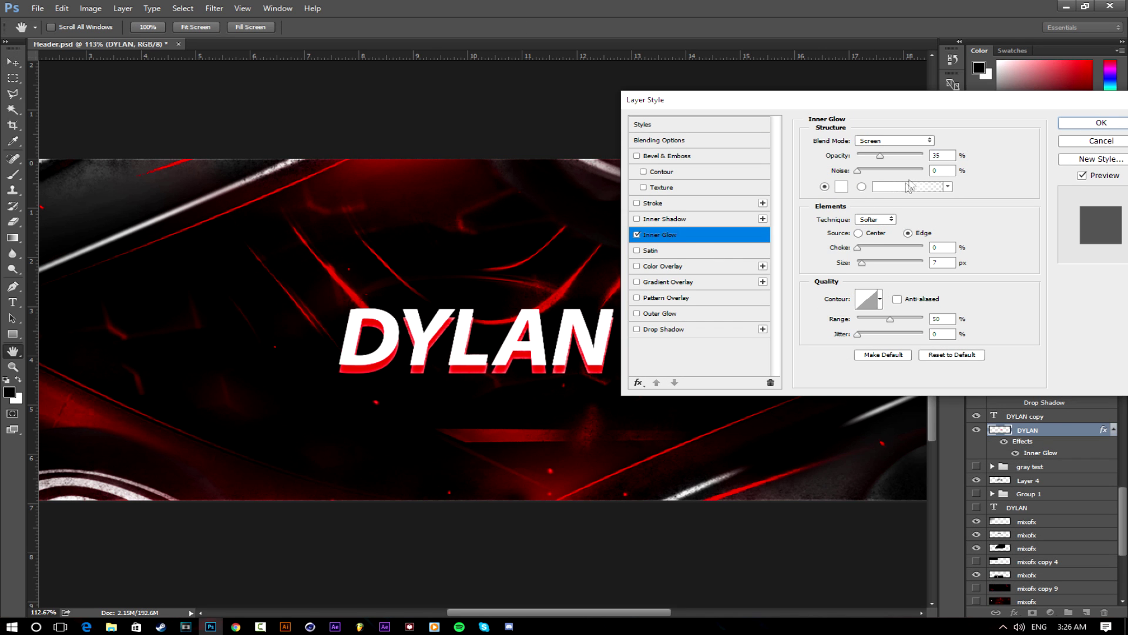
pyautogui.click(841, 187)
pyautogui.write('580000')
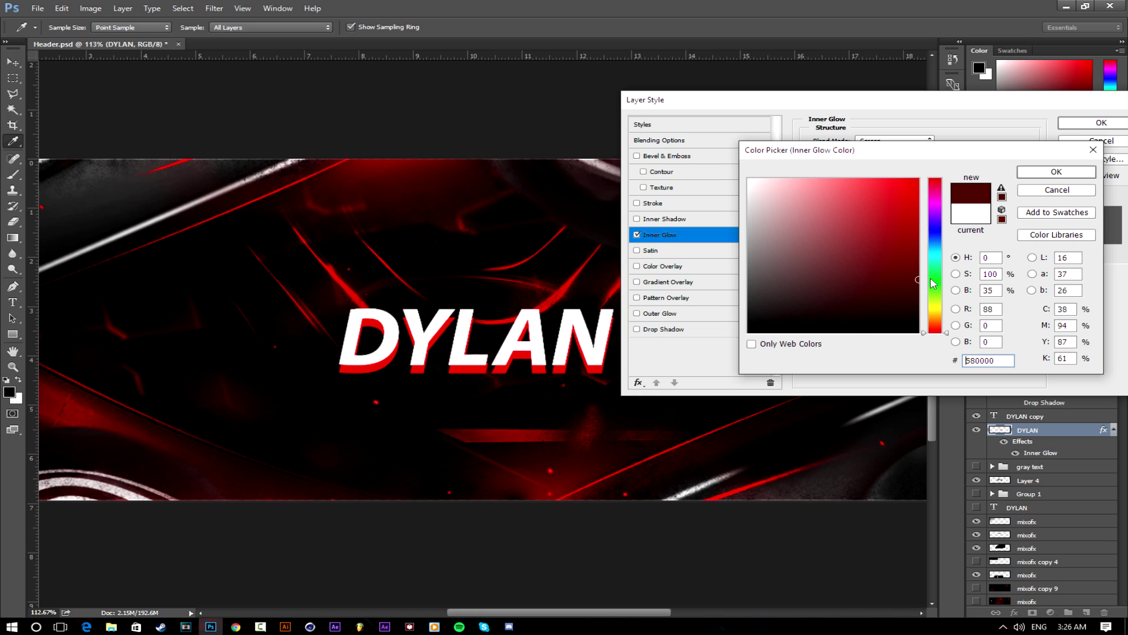
pyautogui.click(1056, 190)
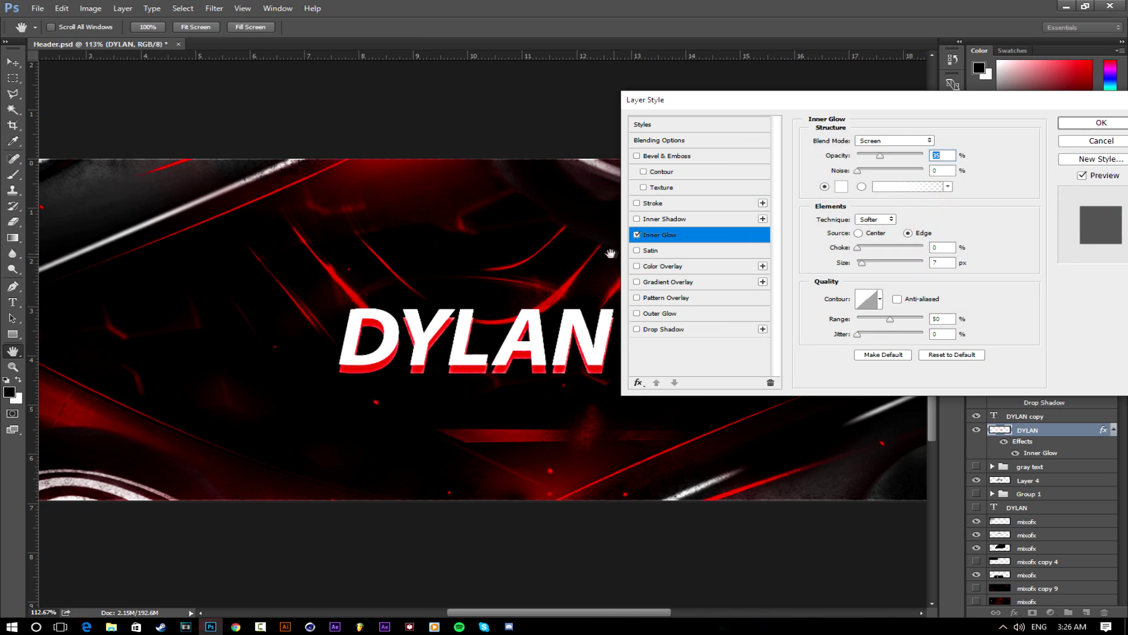
pyautogui.click(636, 235)
# Add a dark red color overlay, 4c0000, to the rasterized offset name layer.
pyautogui.click(763, 266)
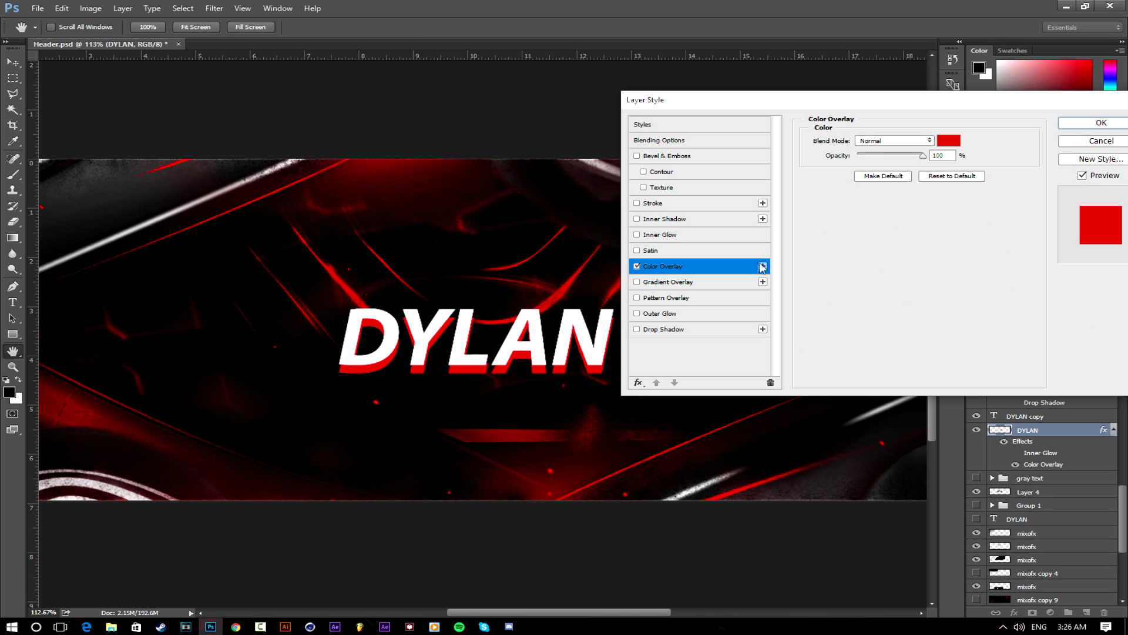
pyautogui.click(947, 141)
pyautogui.moveTo(907, 256); pyautogui.dragTo(927, 288)
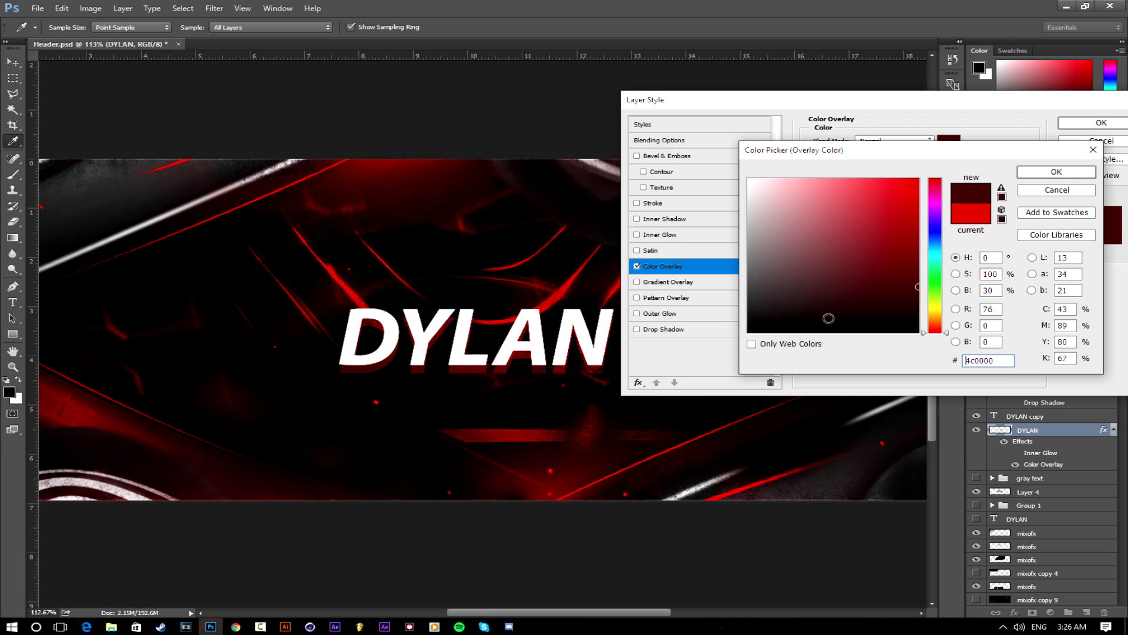
pyautogui.click(1055, 172)
# Add an ff0000 inner glow to the offset name layer with 29% opacity and 9 px size, and apply the styles.
pyautogui.click(649, 237)
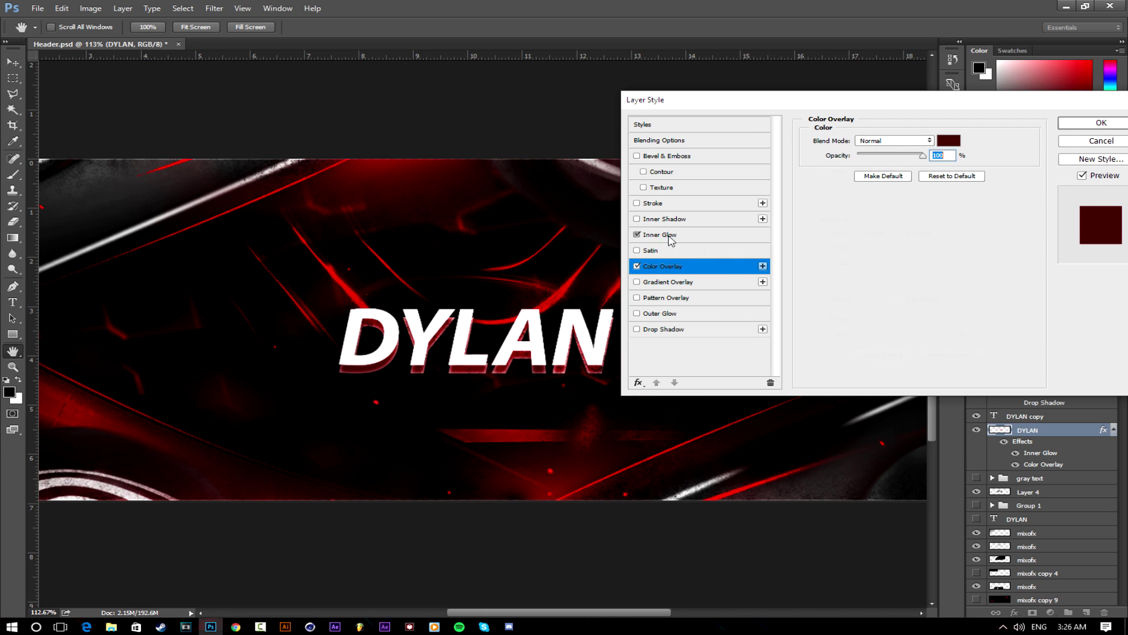
pyautogui.click(836, 186)
pyautogui.click(914, 177)
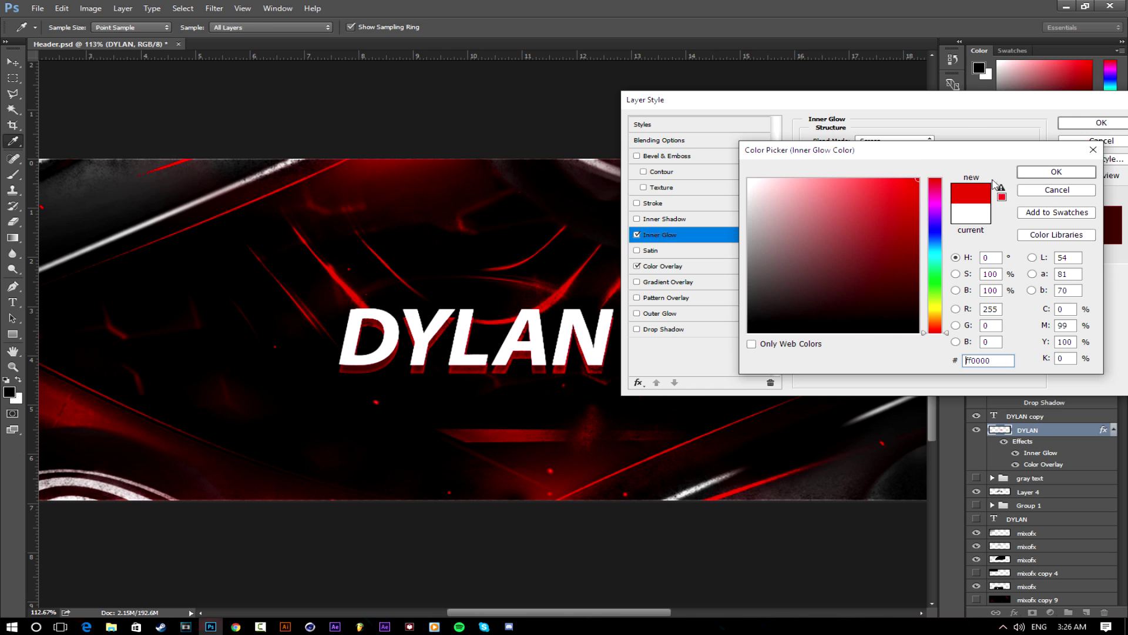
pyautogui.click(1058, 171)
pyautogui.moveTo(864, 265); pyautogui.dragTo(865, 266)
pyautogui.moveTo(881, 160); pyautogui.dragTo(877, 167)
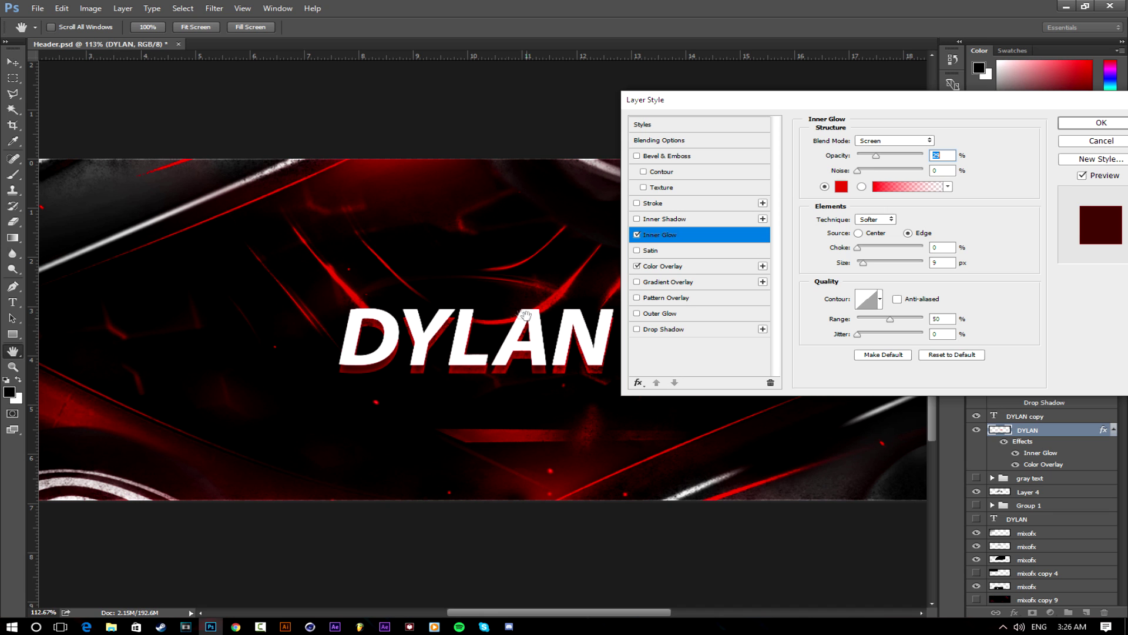
pyautogui.click(1092, 125)
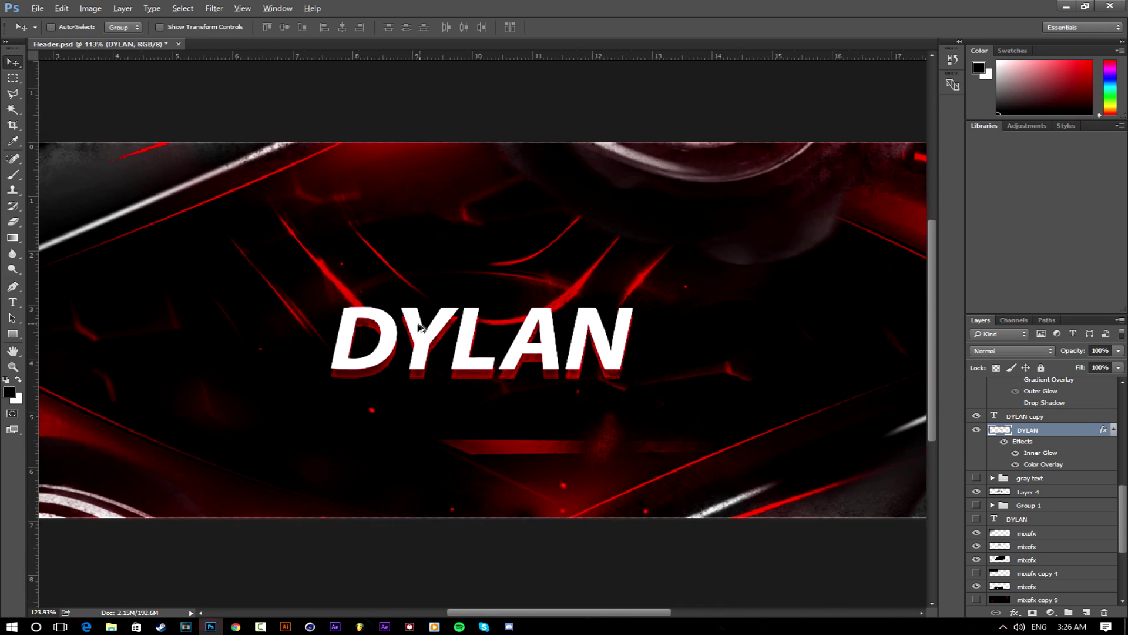
# Examine the dark red offset with its inner glow up close and across the whole header.
pyautogui.press('v')
pyautogui.scroll(3, 411, 323)
pyautogui.scroll(-2, 617, 344)
pyautogui.scroll(-5, 617, 343)
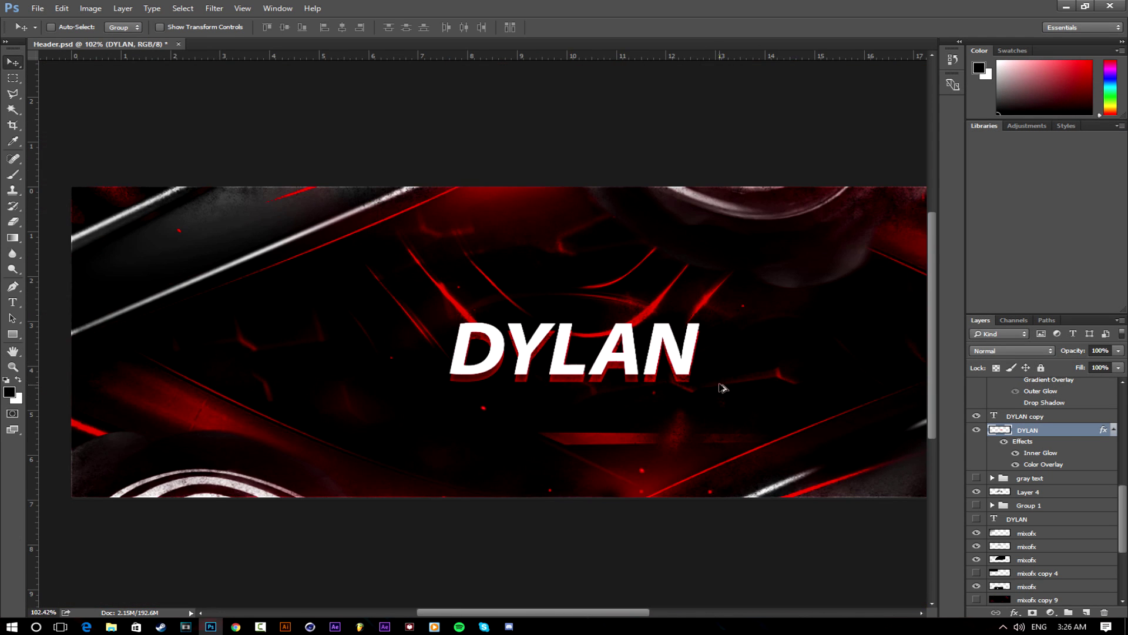
pyautogui.scroll(3, 462, 369)
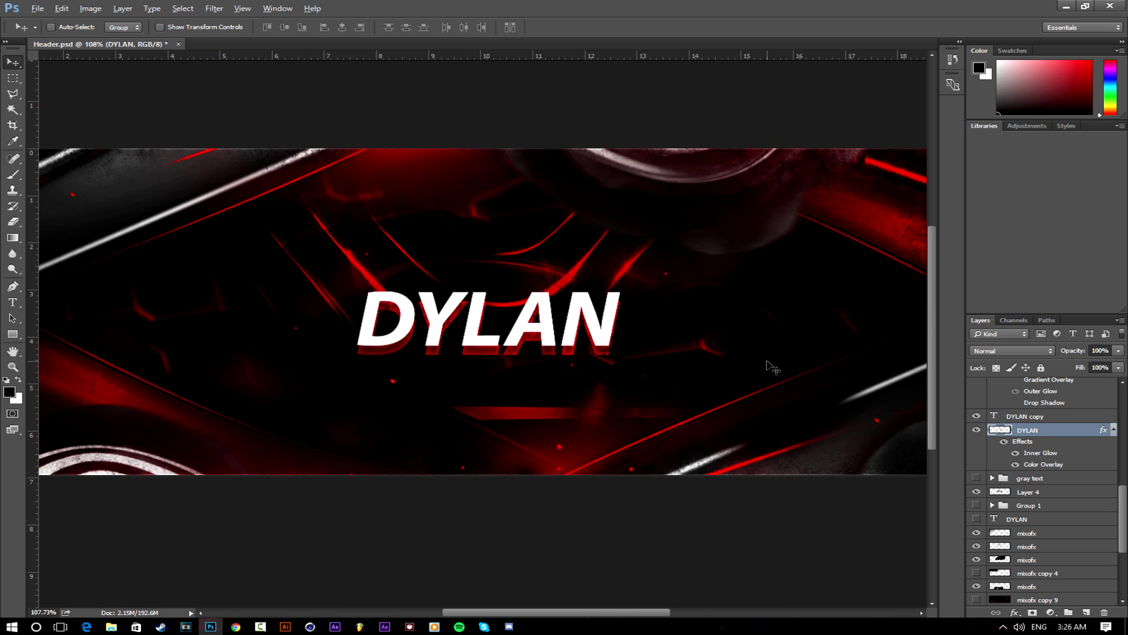
pyautogui.scroll(-3, 447, 376)
pyautogui.scroll(2, 446, 376)
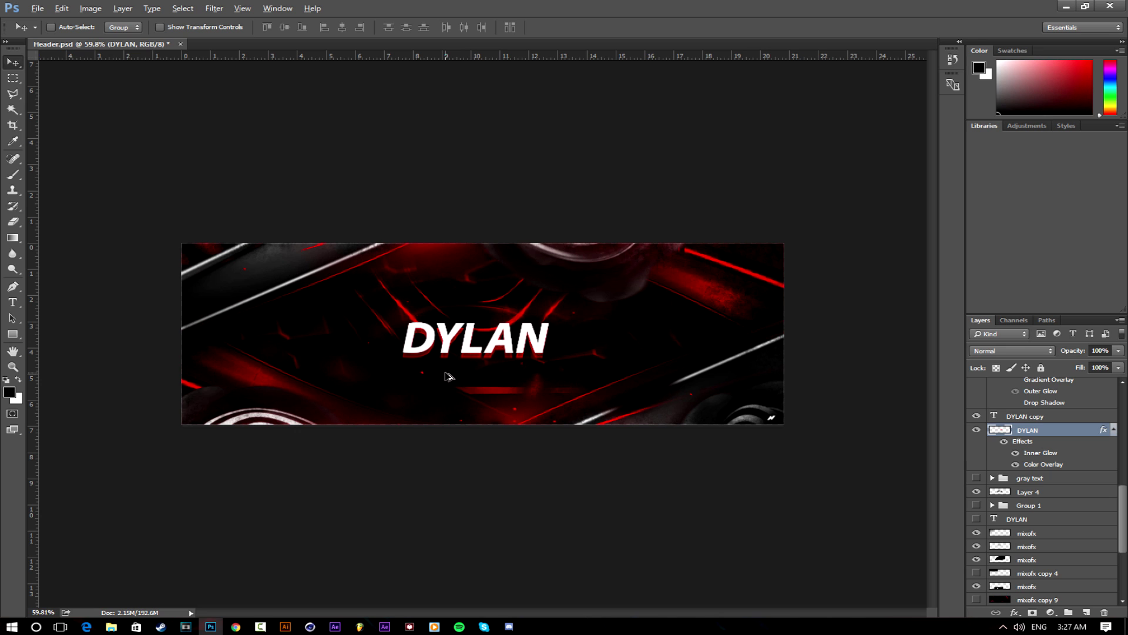
pyautogui.scroll(2, 485, 370)
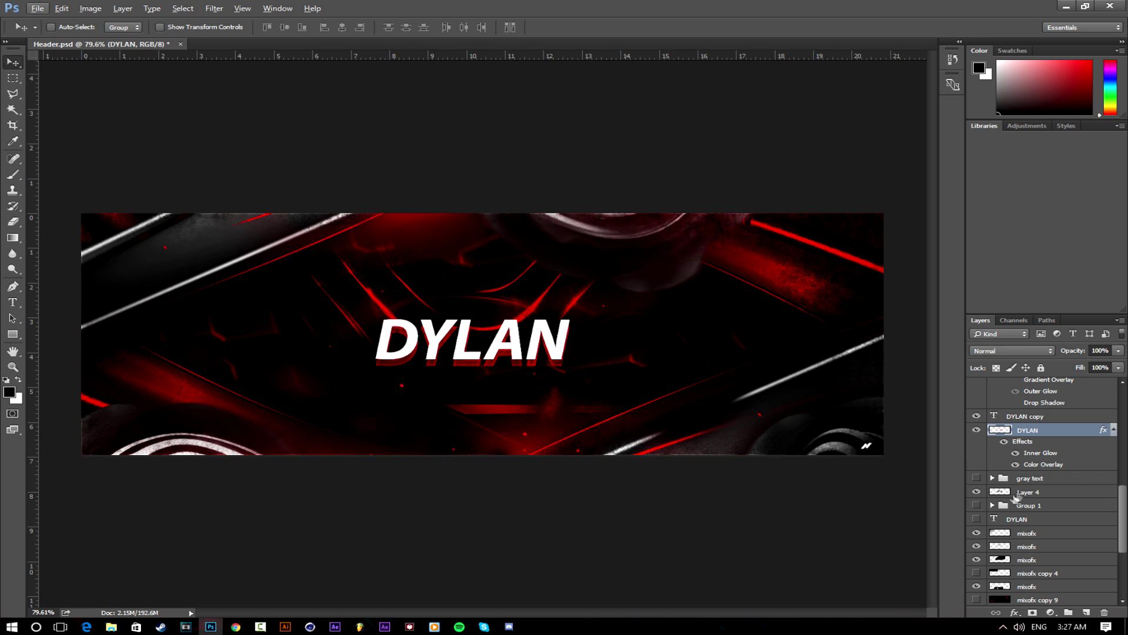
# Duplicate the gray text group and expand the copy to show its letter layers.
pyautogui.click(977, 478)
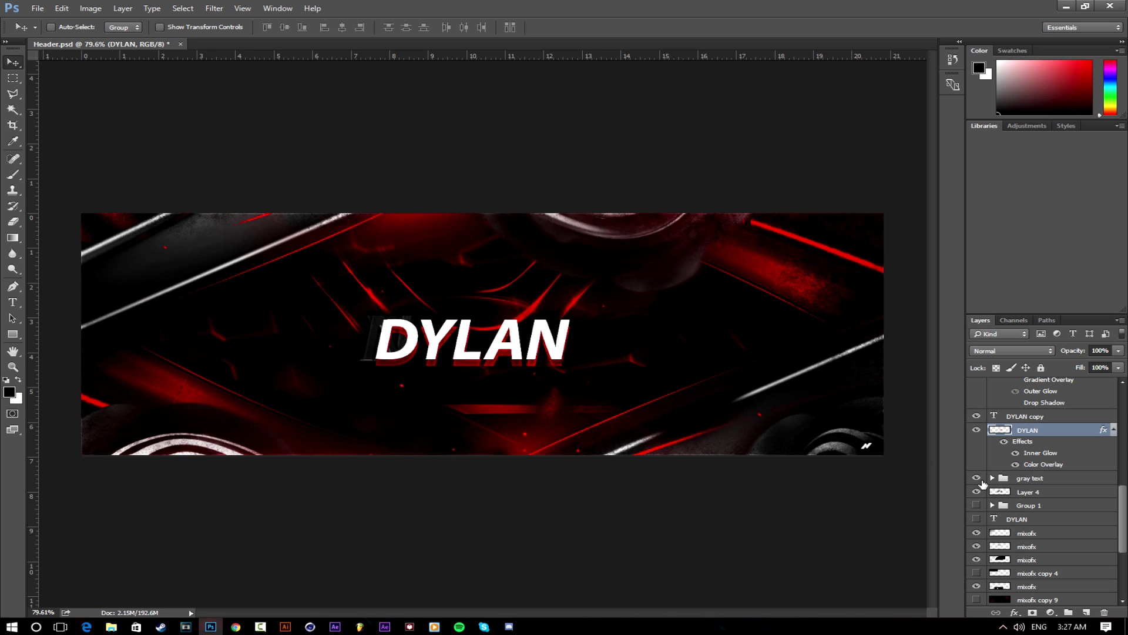
pyautogui.click(977, 479)
pyautogui.click(1027, 480)
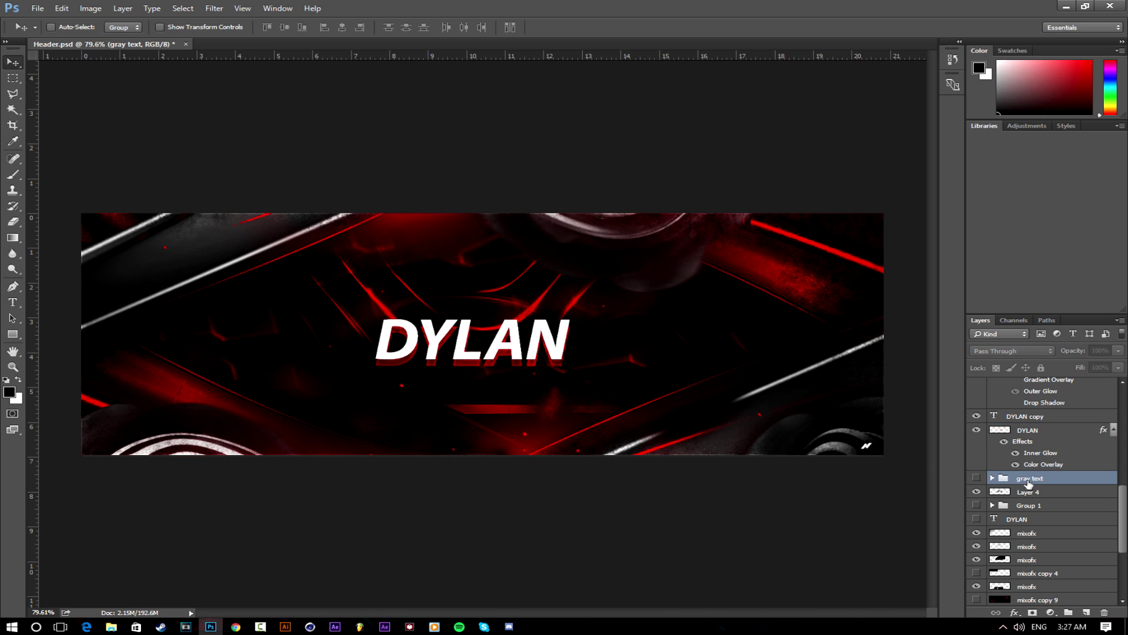
pyautogui.hotkey('ctrl', 'j')
pyautogui.click(977, 492)
pyautogui.click(978, 492)
pyautogui.click(992, 478)
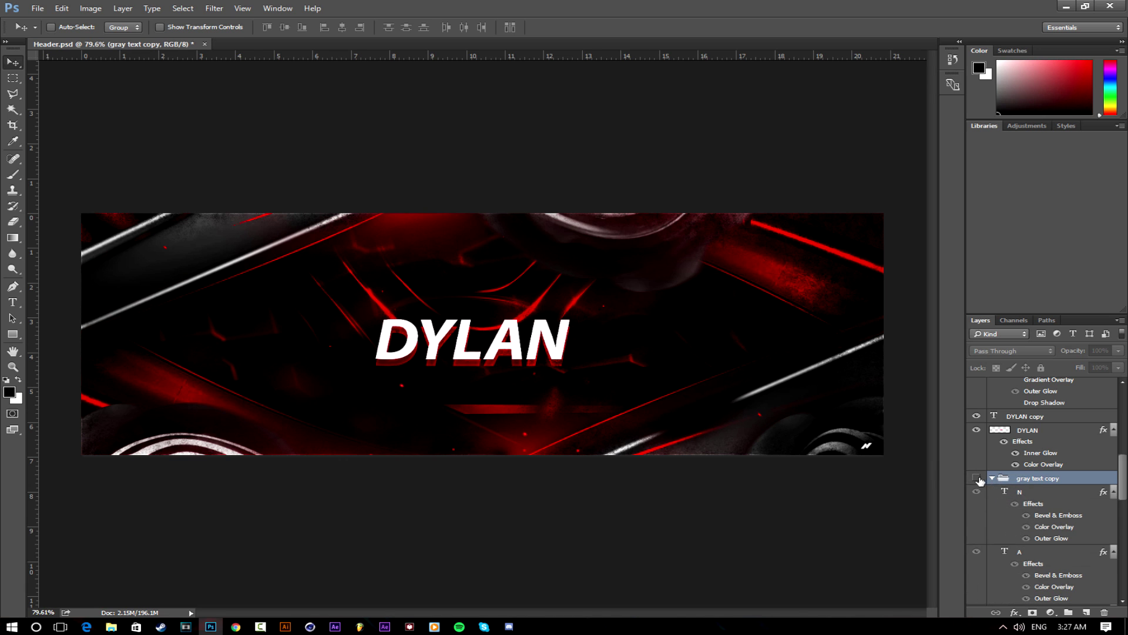
# Rasterize the layer styles of all five letter layers in the gray text copy group.
pyautogui.moveTo(1126, 477); pyautogui.dragTo(1123, 521)
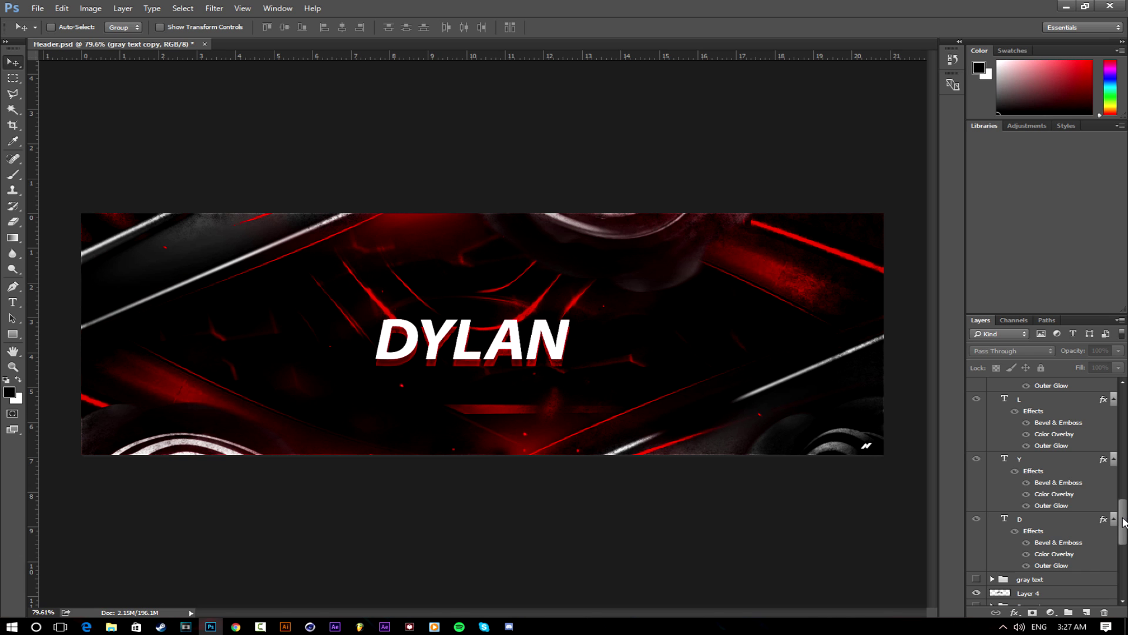
pyautogui.click(1077, 523)
pyautogui.scroll(5, 1081, 517)
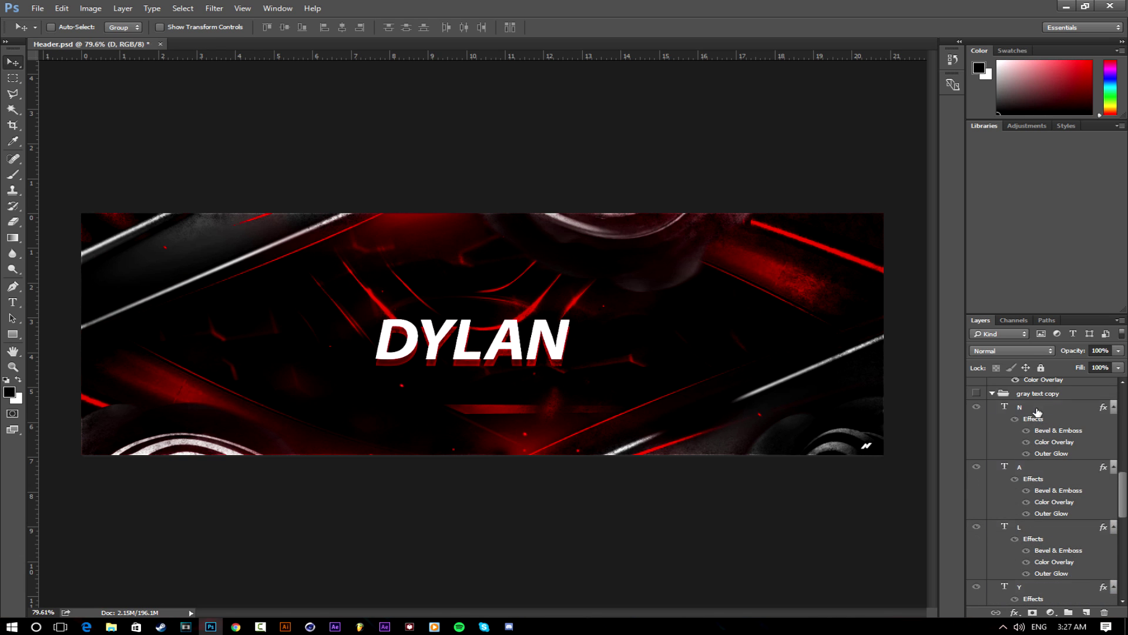
pyautogui.keyDown('shift'); pyautogui.click(1037, 411); pyautogui.keyUp('shift')
pyautogui.rightClick(1037, 411)
pyautogui.click(999, 242)
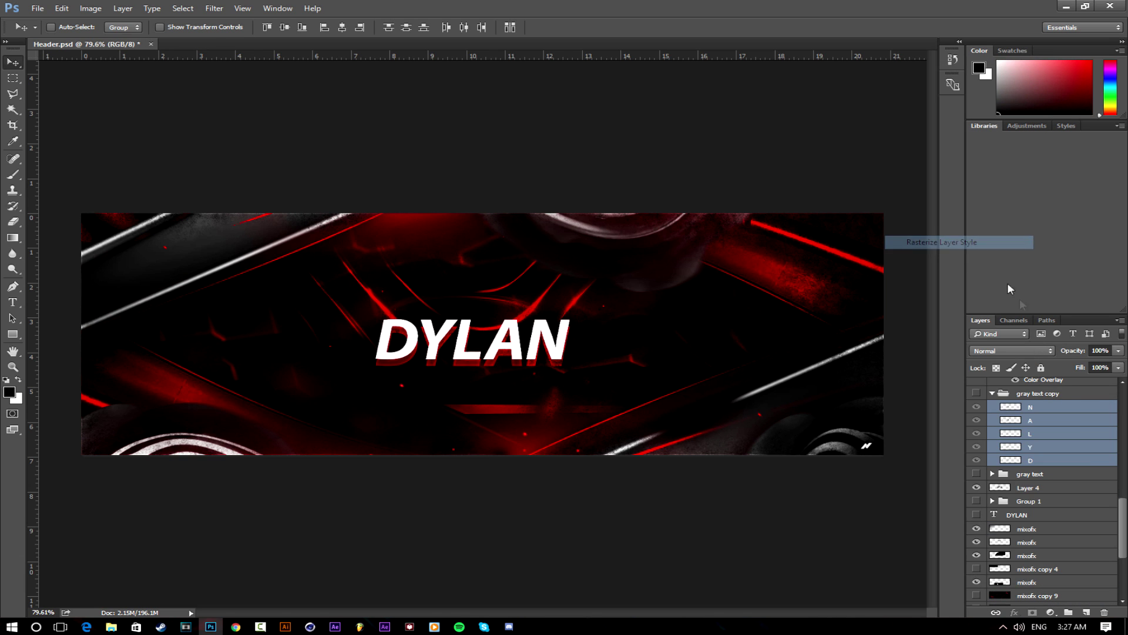
# Show the gray text copy group, then move the grey D above the start of the white name text and rotate it.
pyautogui.click(1037, 460)
pyautogui.click(977, 392)
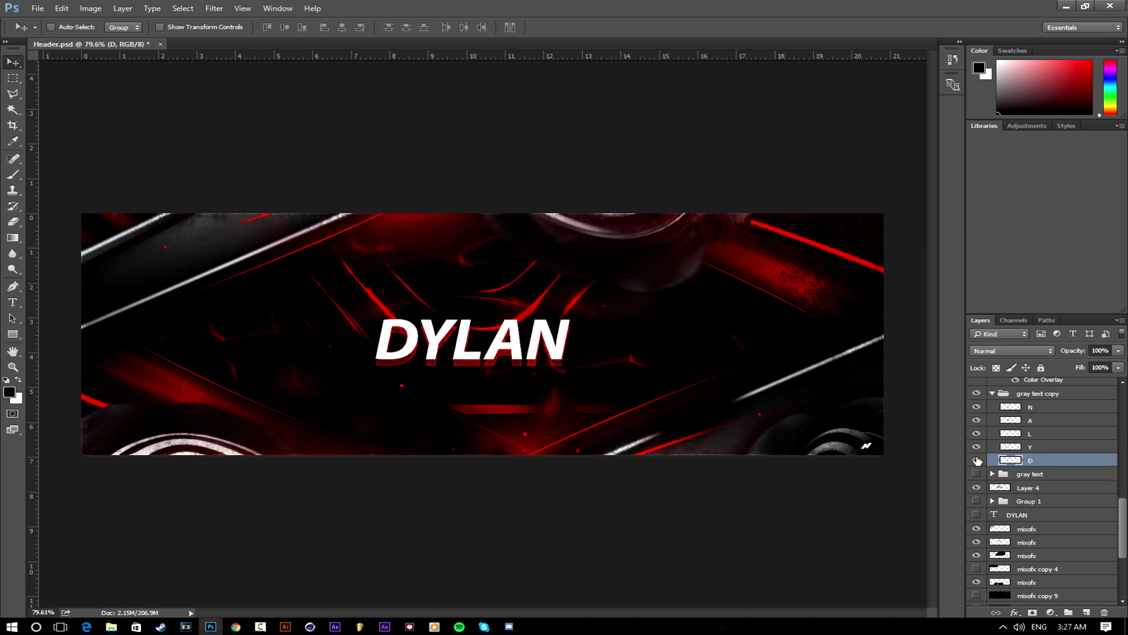
pyautogui.click(1029, 396)
pyautogui.click(1037, 463)
pyautogui.moveTo(411, 300); pyautogui.dragTo(367, 258)
pyautogui.hotkey('ctrl', 't')
pyautogui.moveTo(462, 306); pyautogui.dragTo(400, 257)
pyautogui.click(611, 27)
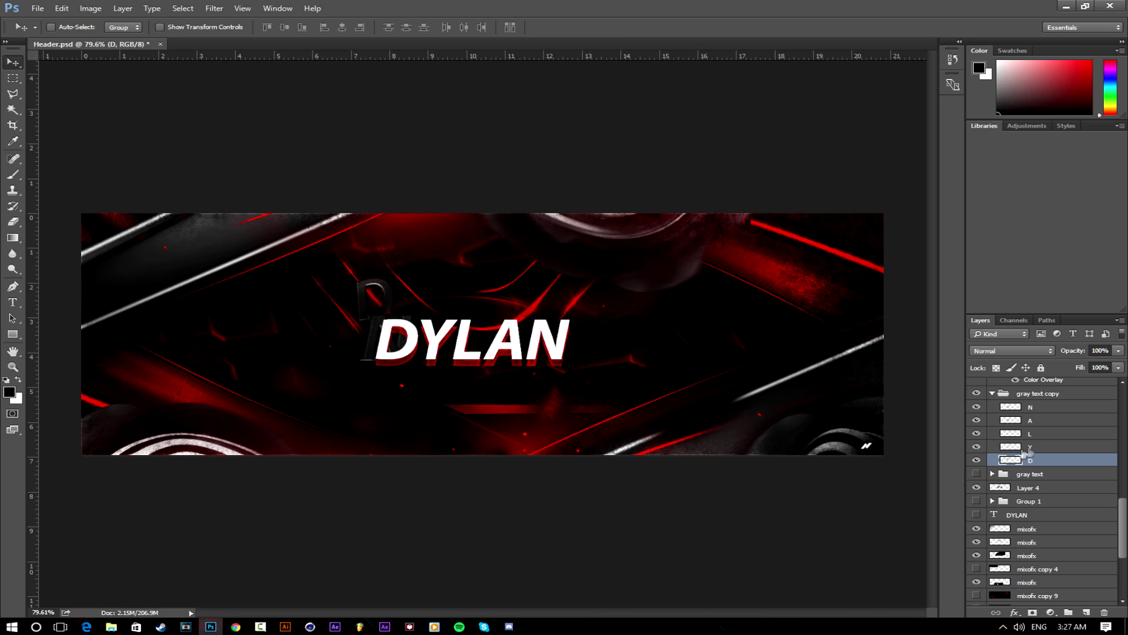
# Move the grey Y below the white name text and rotate it.
pyautogui.click(1029, 446)
pyautogui.moveTo(394, 365); pyautogui.dragTo(426, 410)
pyautogui.hotkey('ctrl', 't')
pyautogui.moveTo(454, 341); pyautogui.dragTo(526, 326)
pyautogui.click(612, 27)
# Rotate the grey L and place it partly behind the upper edge of the white name text.
pyautogui.click(1029, 433)
pyautogui.hotkey('ctrl', 't')
pyautogui.moveTo(495, 247)
pyautogui.mouseDown()
pyautogui.moveTo(504, 232)
pyautogui.moveTo(494, 257)
pyautogui.mouseUp()
pyautogui.click(611, 27)
pyautogui.moveTo(503, 300); pyautogui.dragTo(514, 314)
# Move the grey A below the white name text, beside the Y, and rotate it.
pyautogui.click(1030, 419)
pyautogui.moveTo(764, 385); pyautogui.dragTo(611, 395)
pyautogui.hotkey('ctrl', 't')
pyautogui.moveTo(569, 352); pyautogui.dragTo(570, 317)
pyautogui.click(612, 27)
# Scale the grey N to 117.61%, rotate it -14.13°, and place it above the end of the white name text.
pyautogui.hotkey('ctrl', 't')
pyautogui.moveTo(654, 302); pyautogui.dragTo(599, 264)
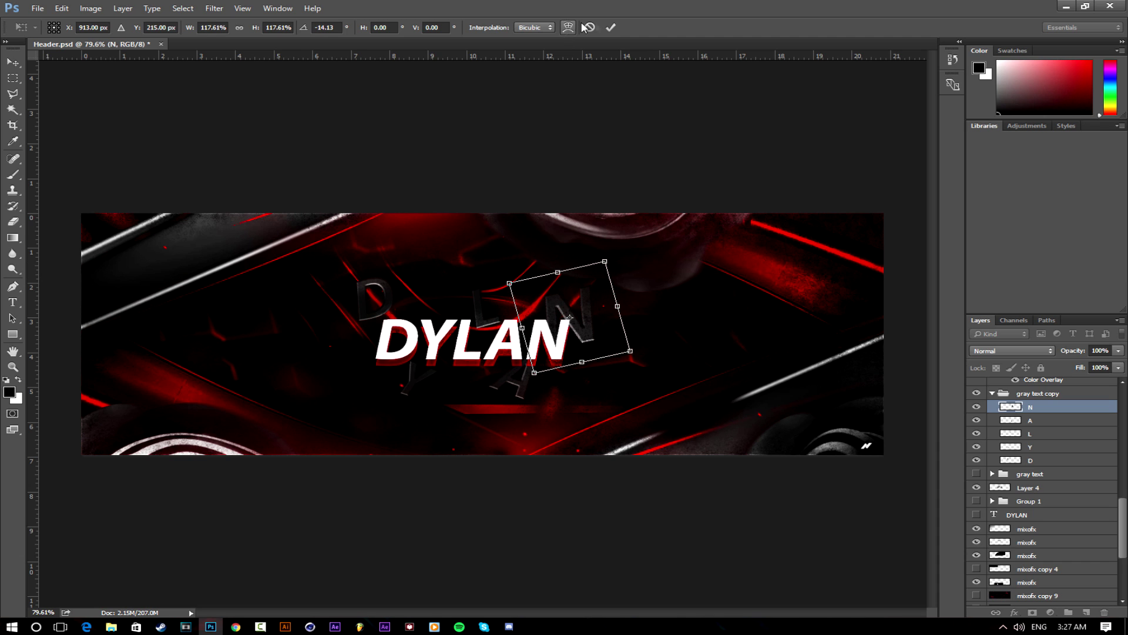
pyautogui.click(612, 27)
pyautogui.moveTo(615, 323); pyautogui.dragTo(627, 331)
# Add a new layer above the grey N and clip it to that letter with a clipping mask.
pyautogui.click(1086, 612)
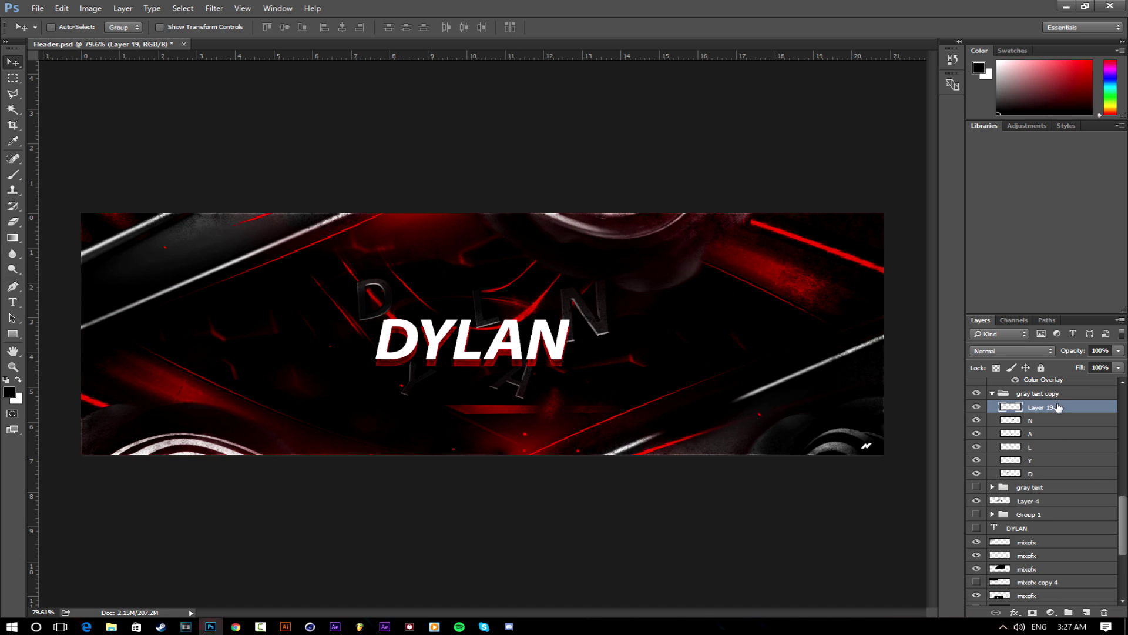
pyautogui.rightClick(1055, 405)
pyautogui.click(1093, 409)
pyautogui.scroll(5, 594, 313)
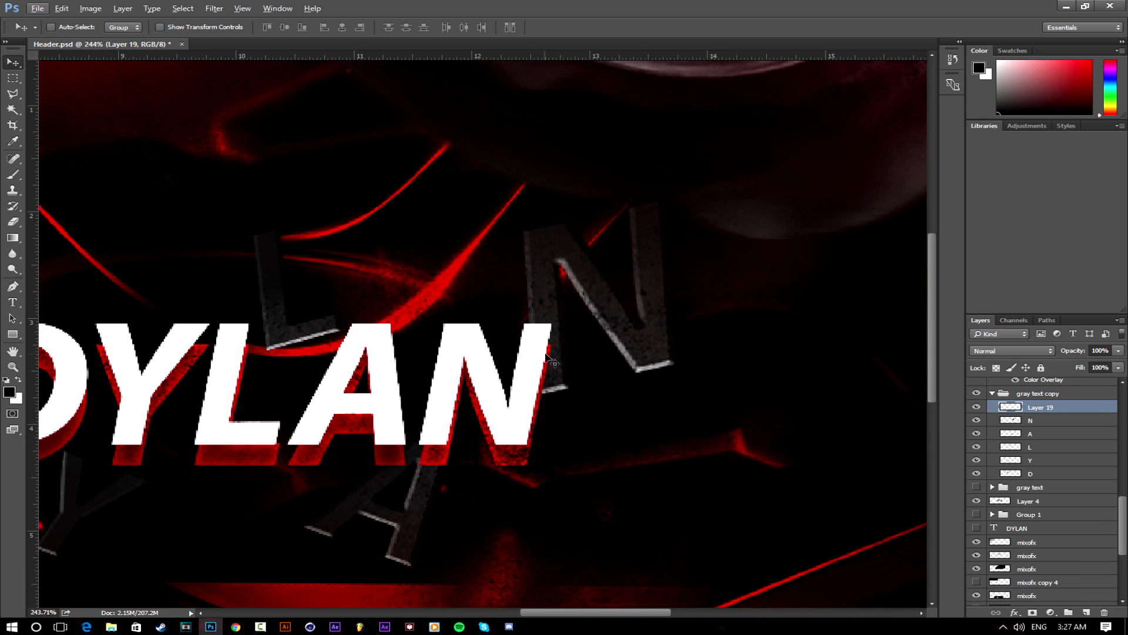
pyautogui.scroll(-5, 564, 332)
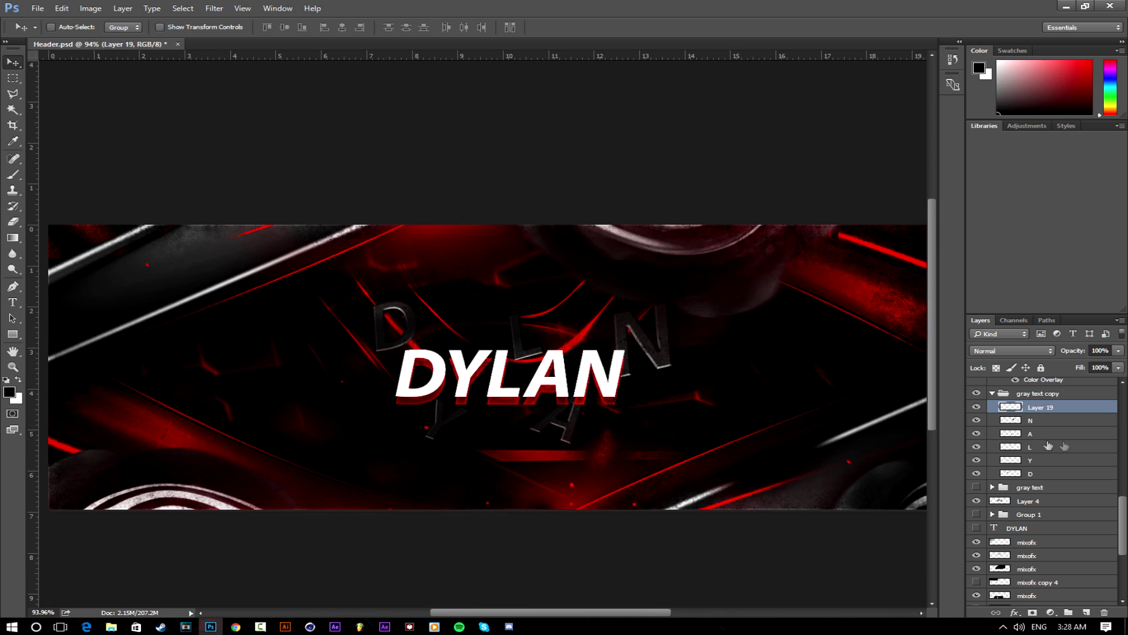
pyautogui.rightClick(1061, 408)
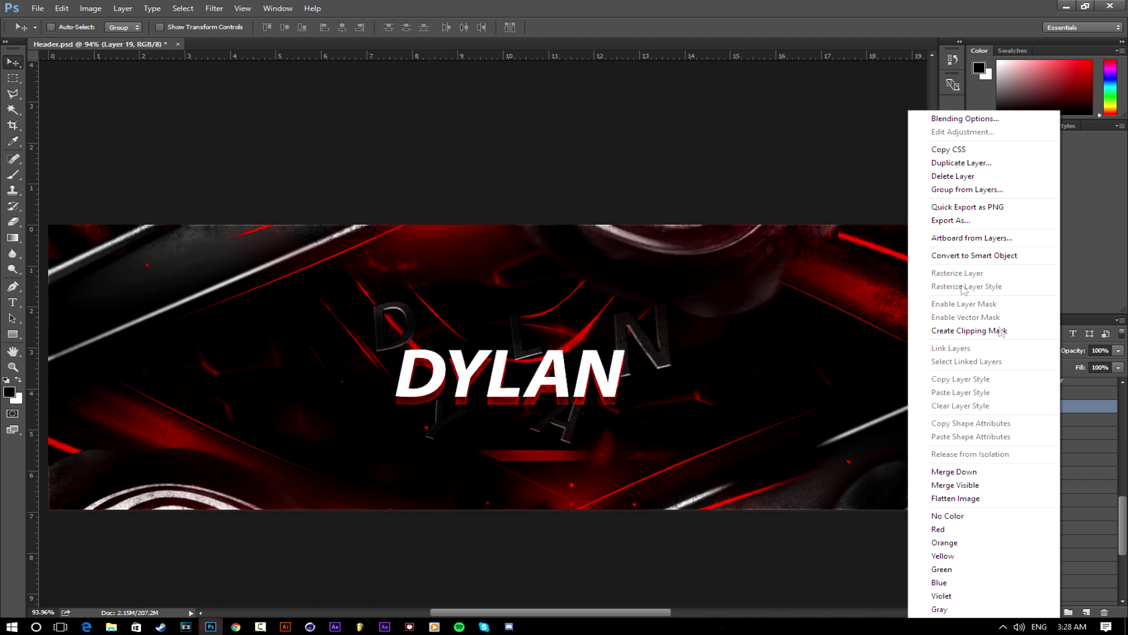
pyautogui.click(1001, 331)
# Shade the grey N on its clipped layer with a soft black 135 px brush, and set the layer's opacity to 57%.
pyautogui.scroll(2, 660, 371)
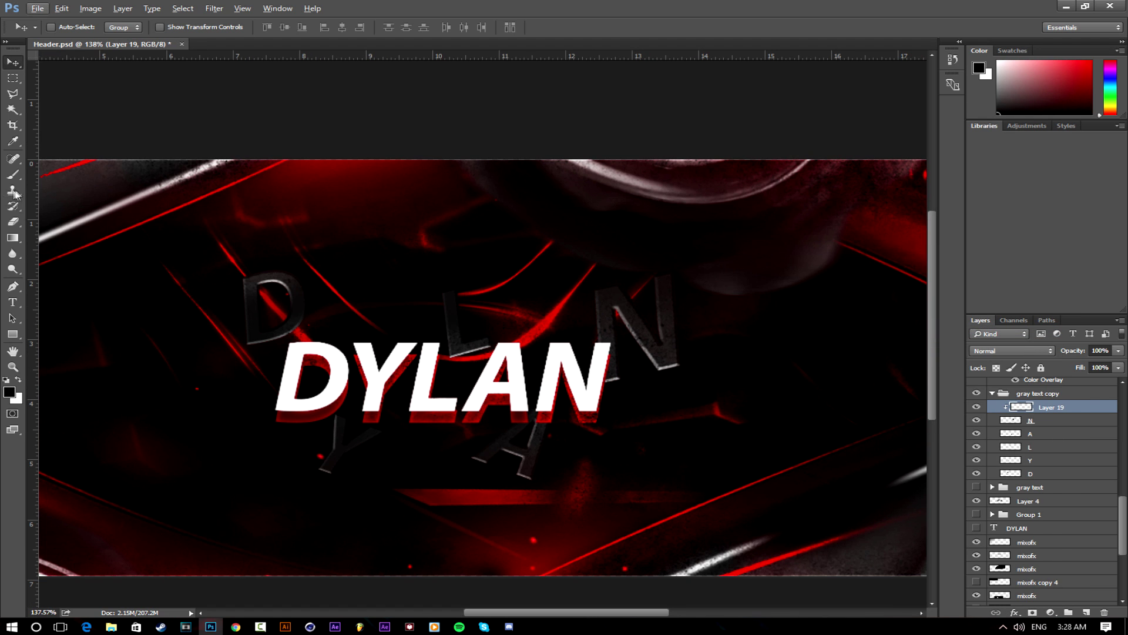
pyautogui.click(13, 175)
pyautogui.rightClick(584, 348)
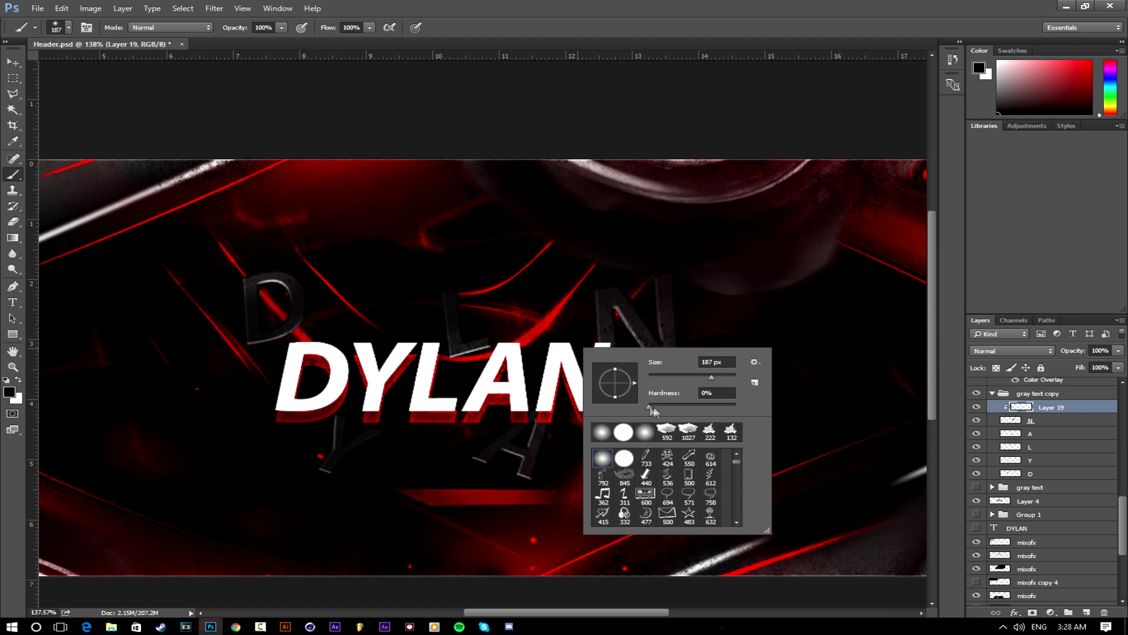
pyautogui.press('Return')
pyautogui.press('[')
pyautogui.press('[')
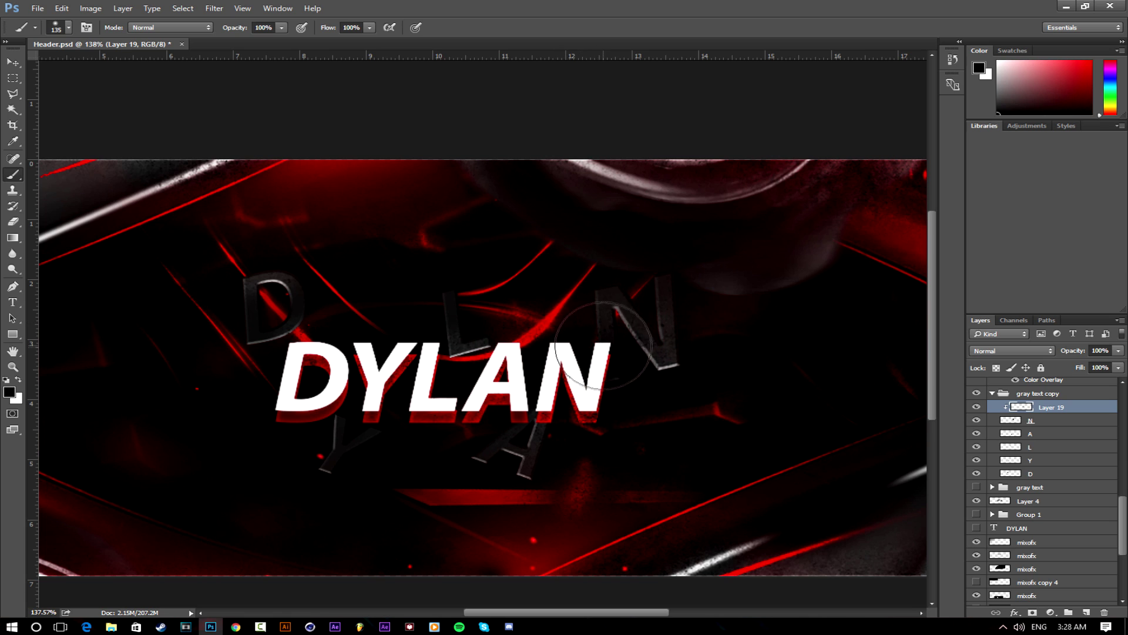
pyautogui.moveTo(1074, 354); pyautogui.dragTo(1047, 352)
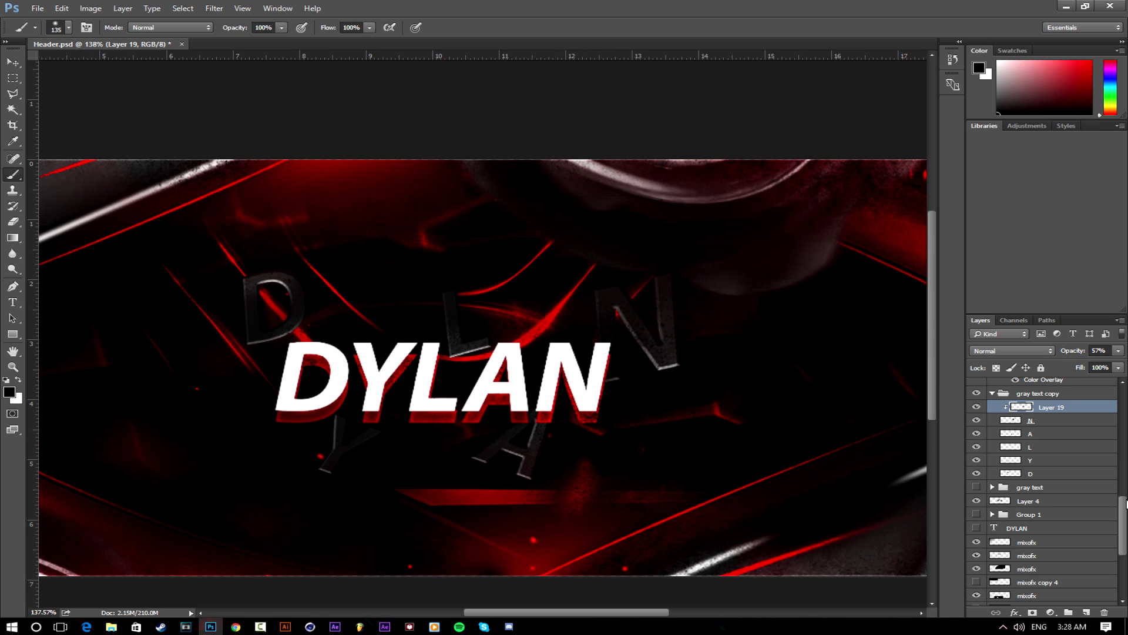
# Clip a new layer to the grey A, shade the letter with the soft black 135 px brush, and set the layer's opacity to 80%.
pyautogui.click(1038, 435)
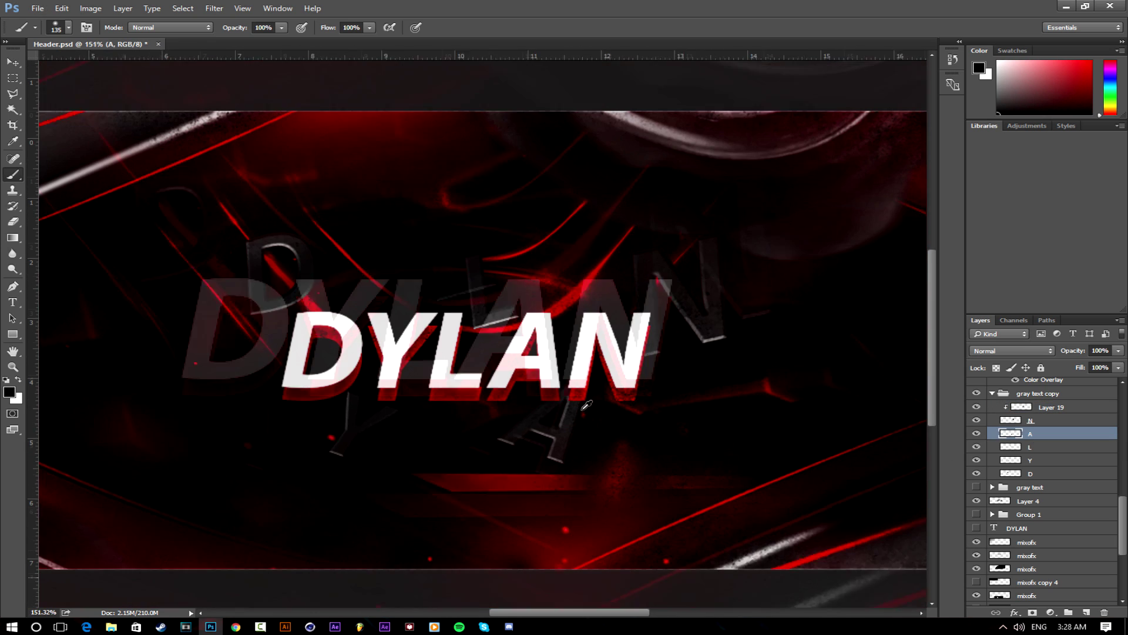
pyautogui.click(1087, 612)
pyautogui.rightClick(1050, 436)
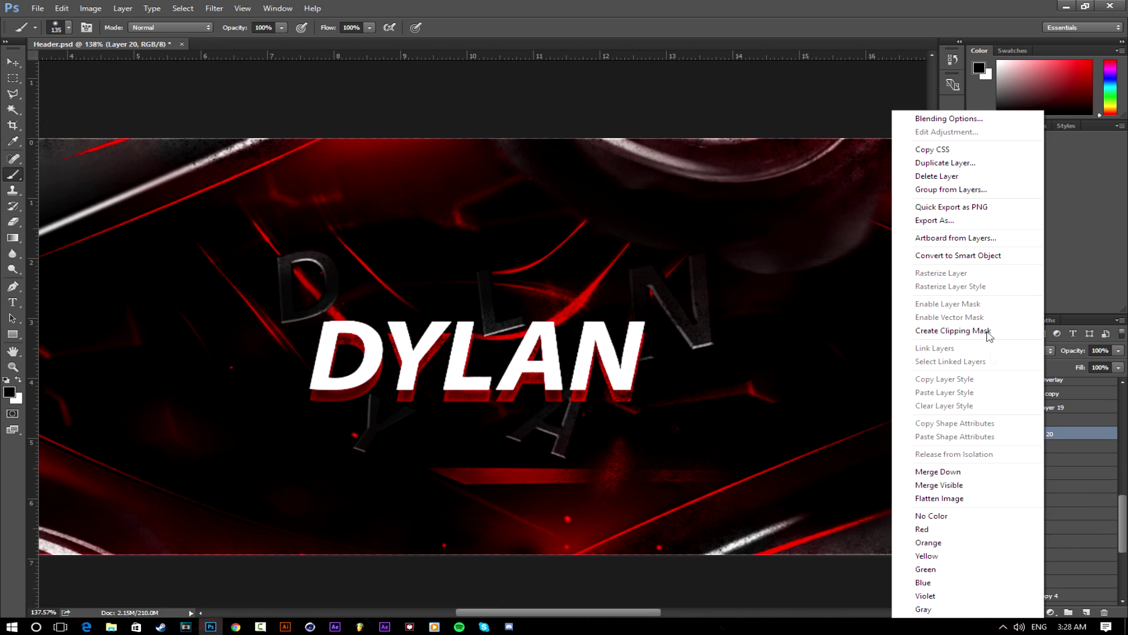
pyautogui.click(988, 333)
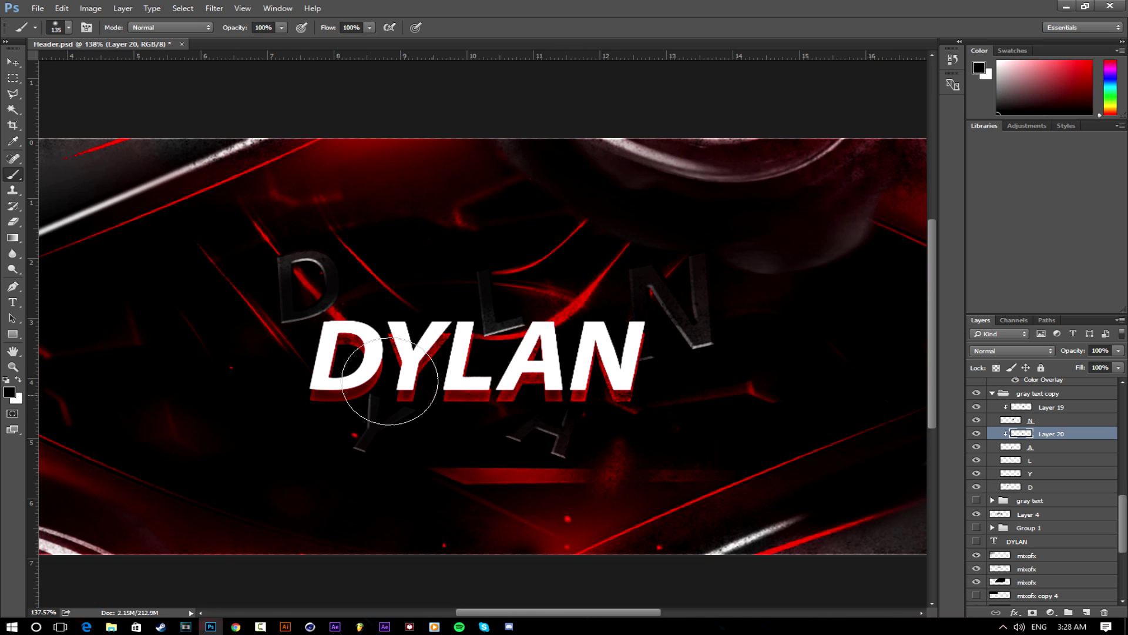
pyautogui.moveTo(1068, 354); pyautogui.dragTo(1055, 351)
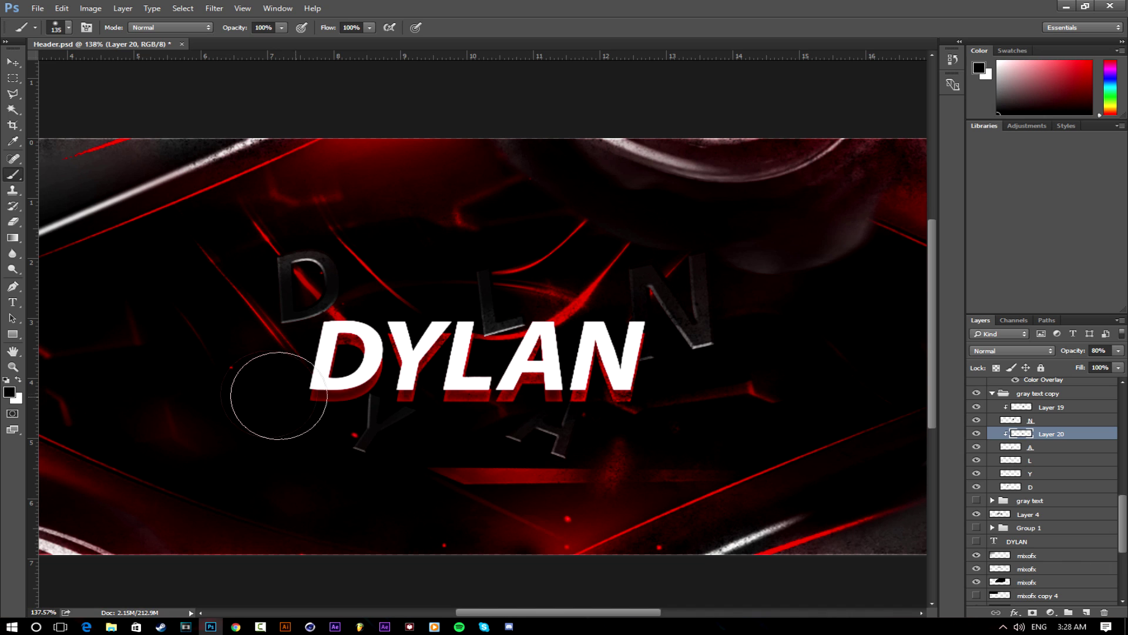
# Clip a new layer to the grey Y, shade the letter with a soft black 100 px brush, and set the layer's opacity to 78%.
pyautogui.click(1036, 472)
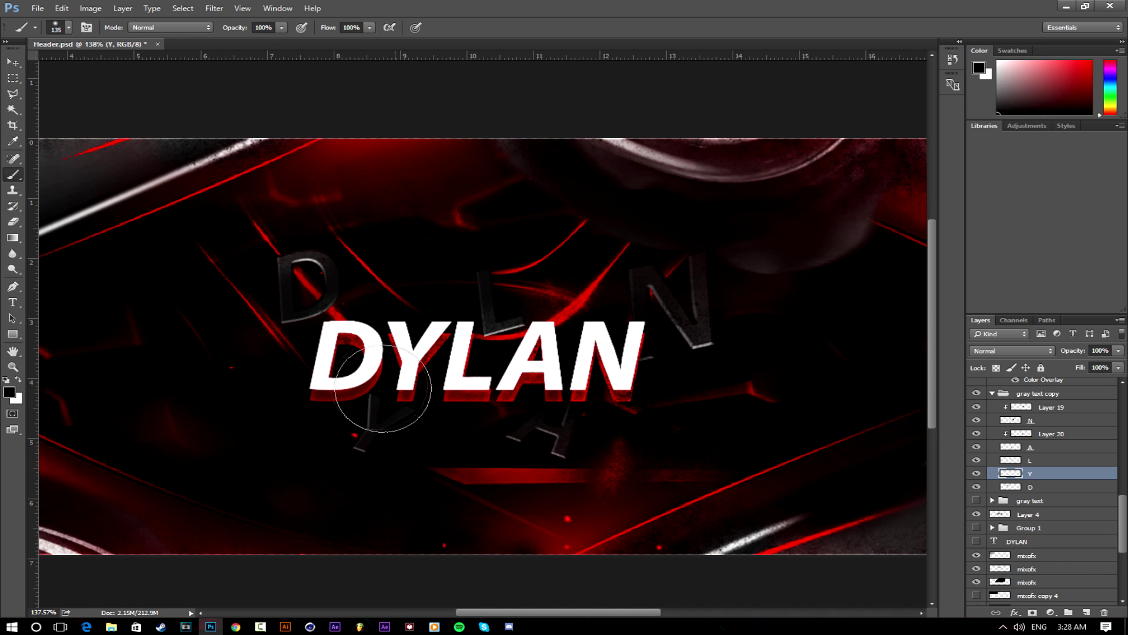
pyautogui.click(1087, 612)
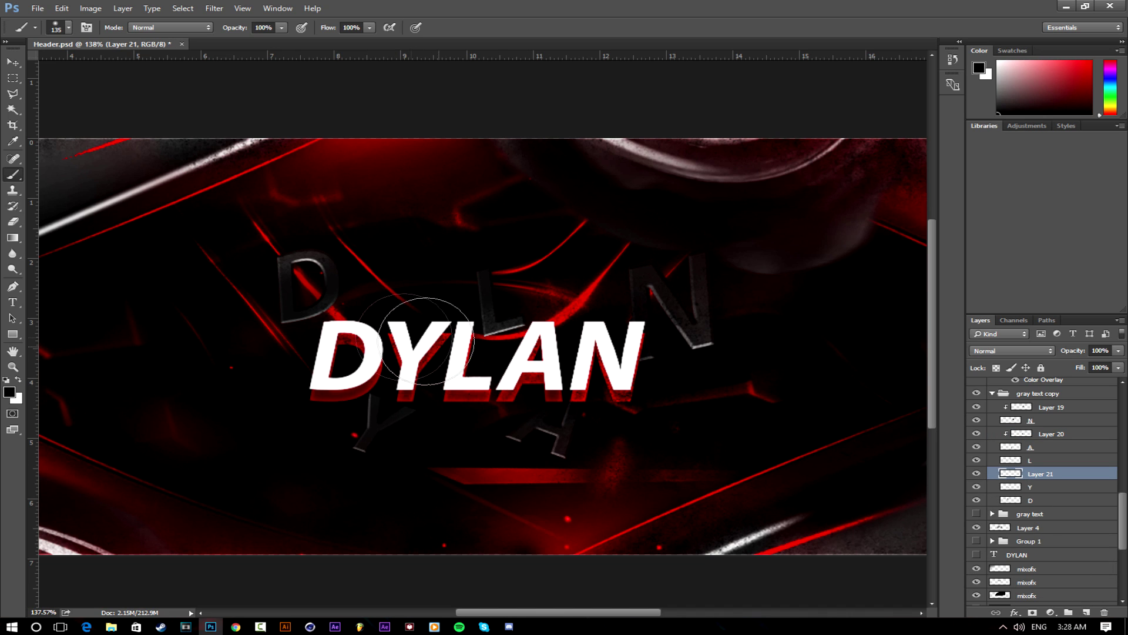
pyautogui.rightClick(1080, 477)
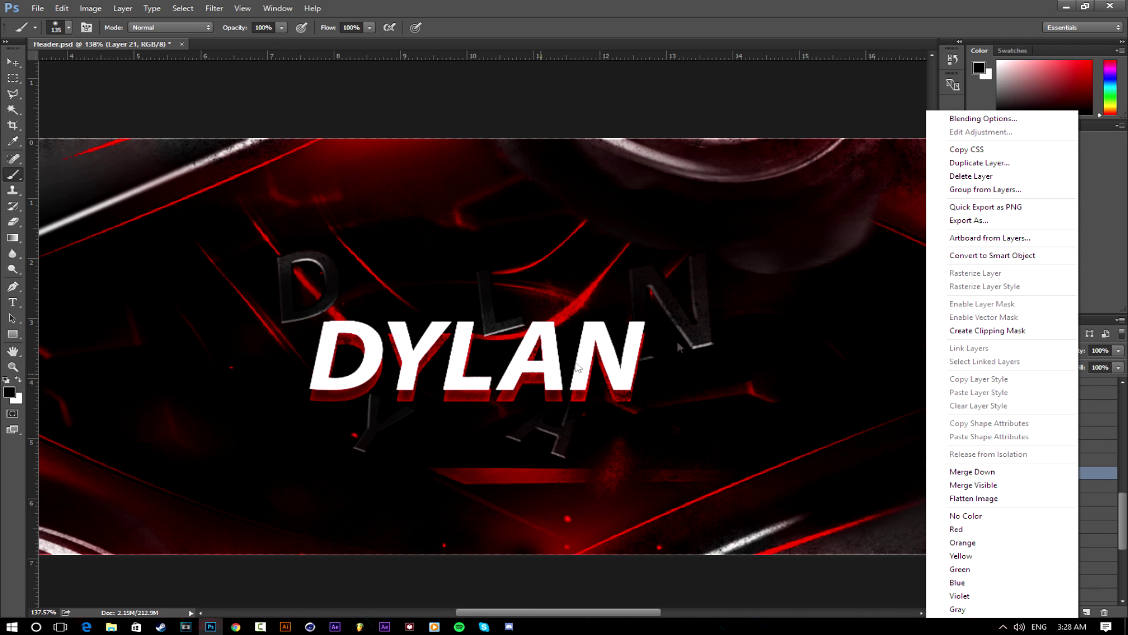
pyautogui.click(979, 330)
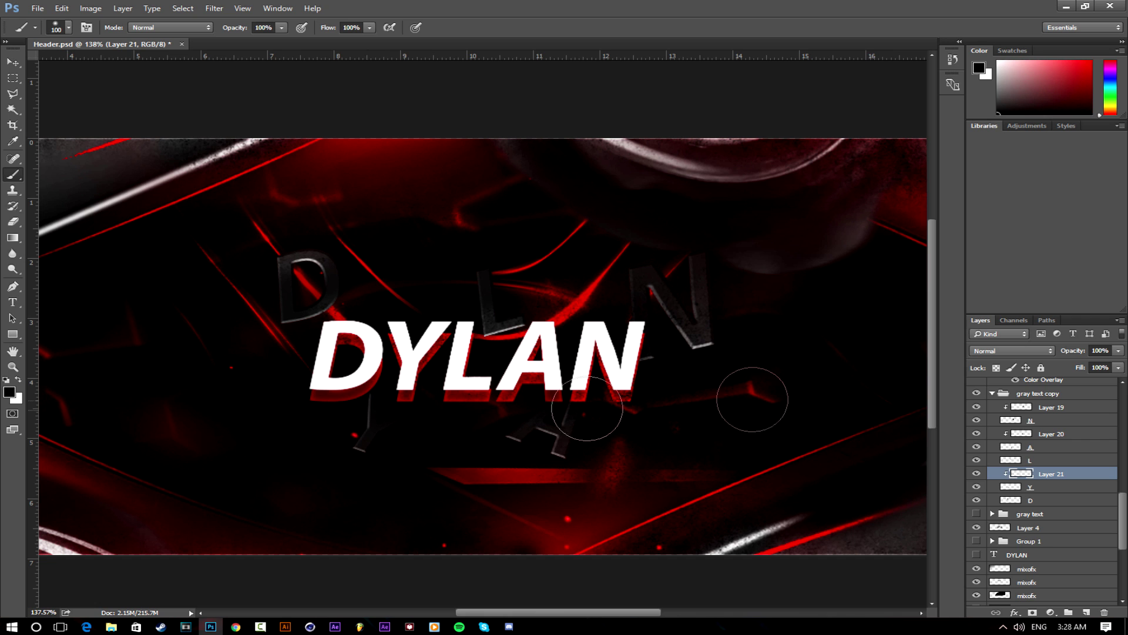
pyautogui.click(1073, 351)
pyautogui.moveTo(1073, 351); pyautogui.dragTo(1060, 347)
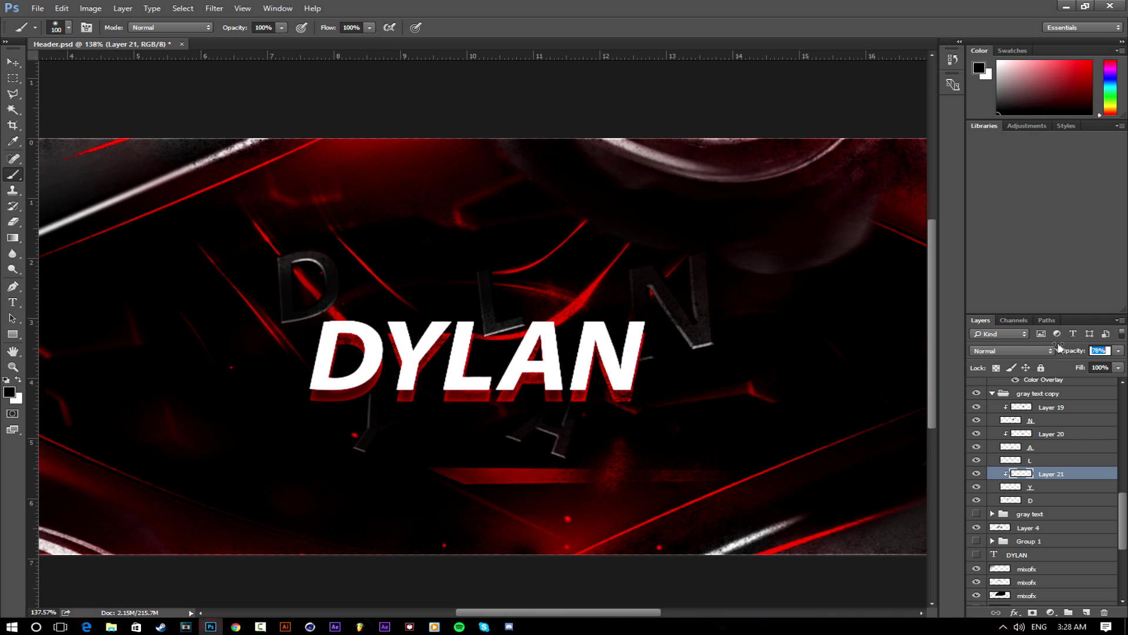
# Move the grey D closer to the start of the white name text and scale it down slightly.
pyautogui.click(13, 367)
pyautogui.moveTo(382, 376); pyautogui.dragTo(484, 338)
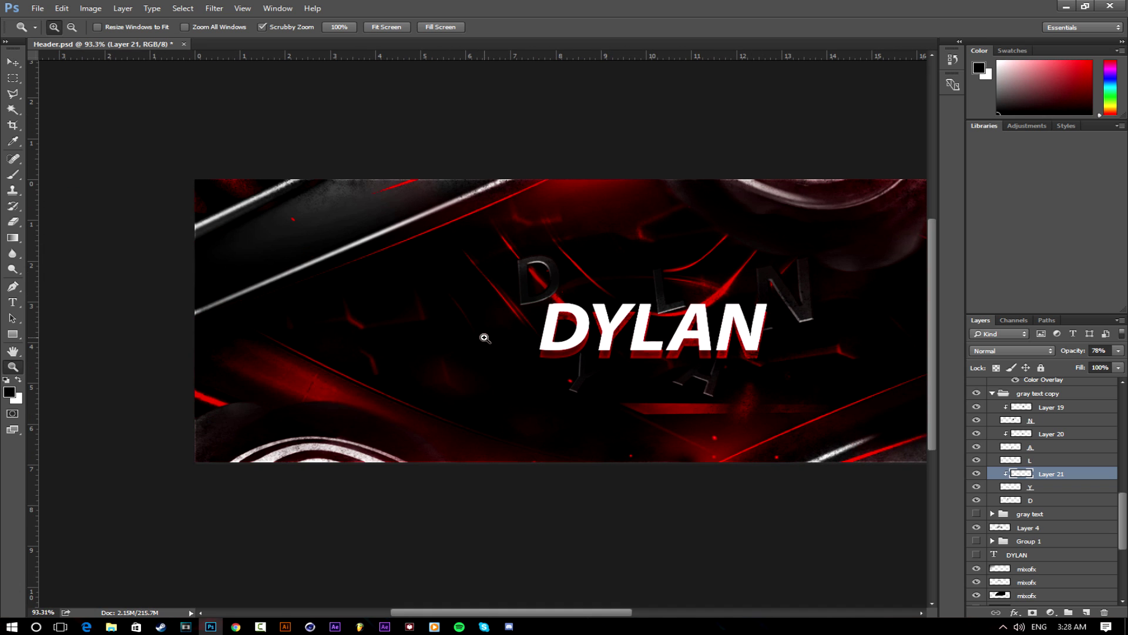
pyautogui.moveTo(653, 313); pyautogui.dragTo(834, 360)
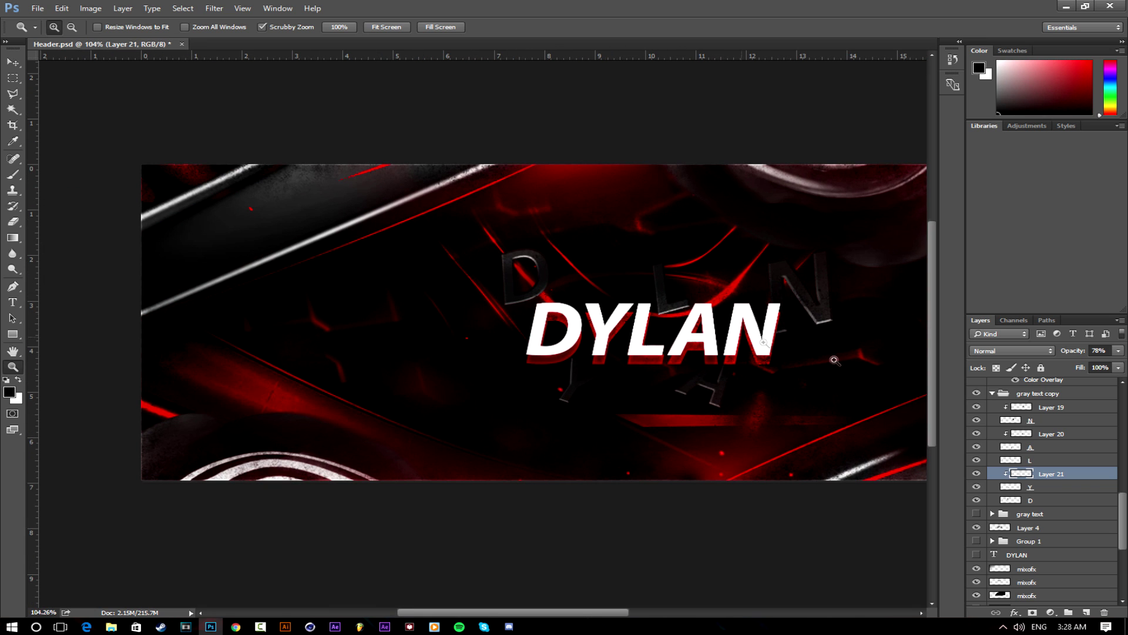
pyautogui.click(1034, 501)
pyautogui.press('v')
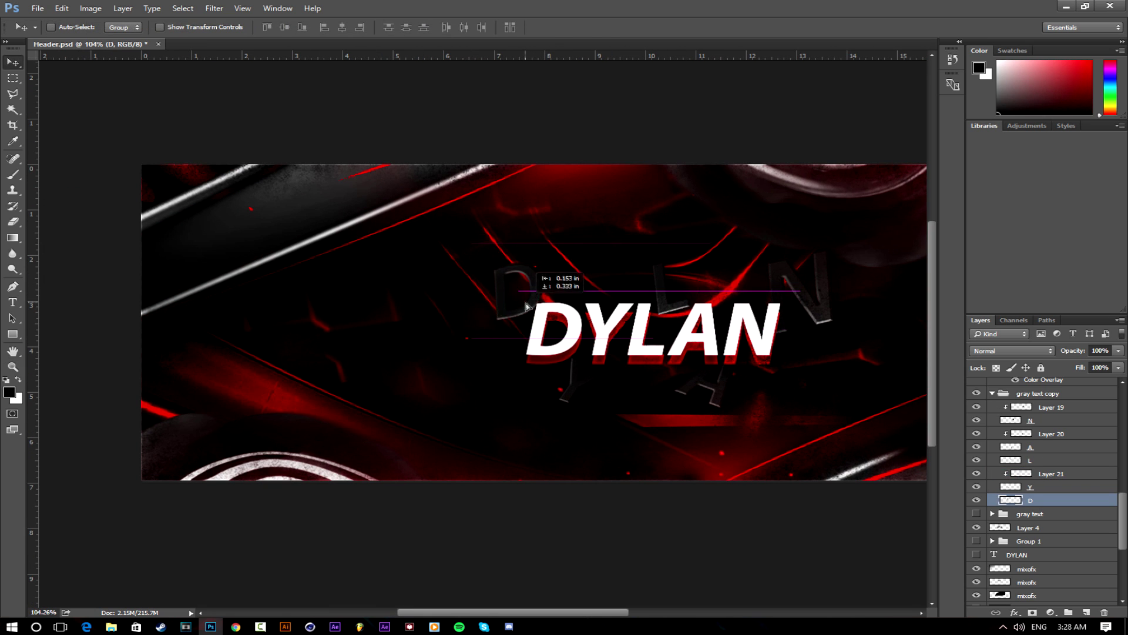
pyautogui.hotkey('ctrl', 't')
pyautogui.moveTo(565, 250)
pyautogui.mouseDown()
pyautogui.moveTo(579, 242)
pyautogui.moveTo(563, 255)
pyautogui.mouseUp()
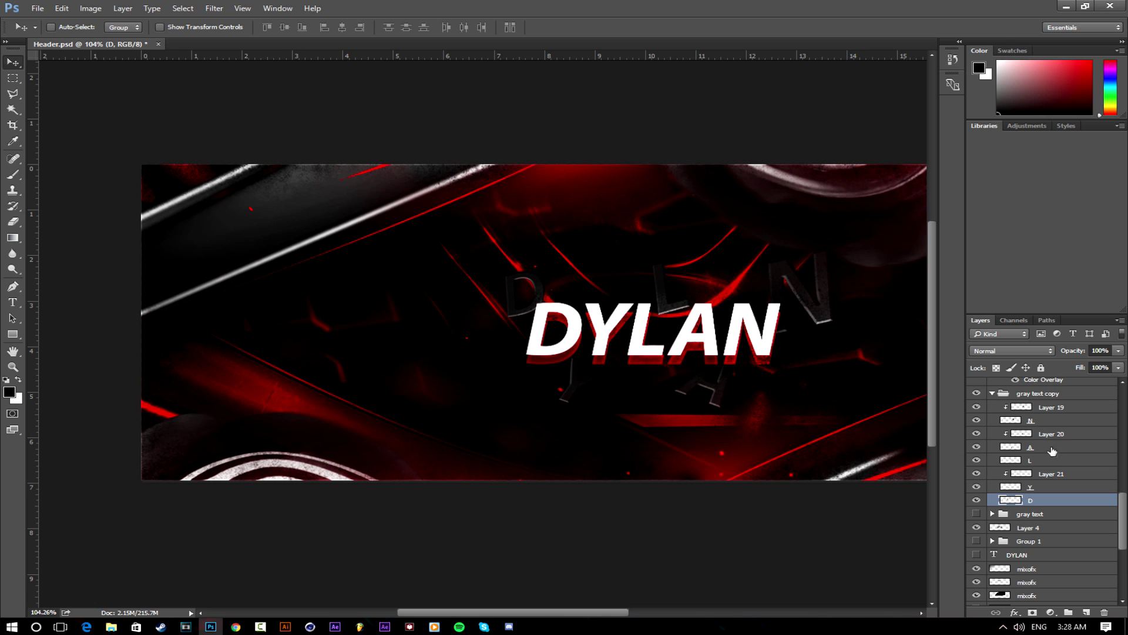
# Scale down the grey N together with its clipped shading layer, keeping it above the end of the white name text.
pyautogui.click(1034, 420)
pyautogui.keyDown('shift'); pyautogui.click(1049, 407); pyautogui.keyUp('shift')
pyautogui.hotkey('ctrl', 't')
pyautogui.moveTo(779, 306); pyautogui.dragTo(782, 316)
pyautogui.press('Return')
pyautogui.scroll(-3, 738, 241)
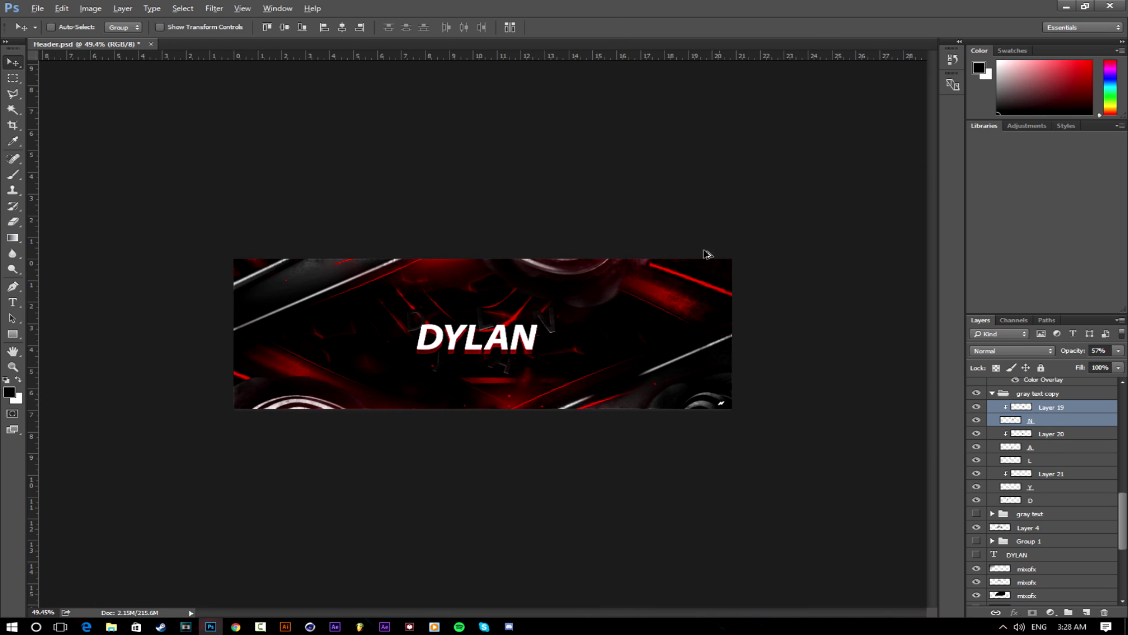
# Enlarge the grey L slightly and move it up a little above the middle of the white name text.
pyautogui.scroll(5, 738, 241)
pyautogui.click(1038, 461)
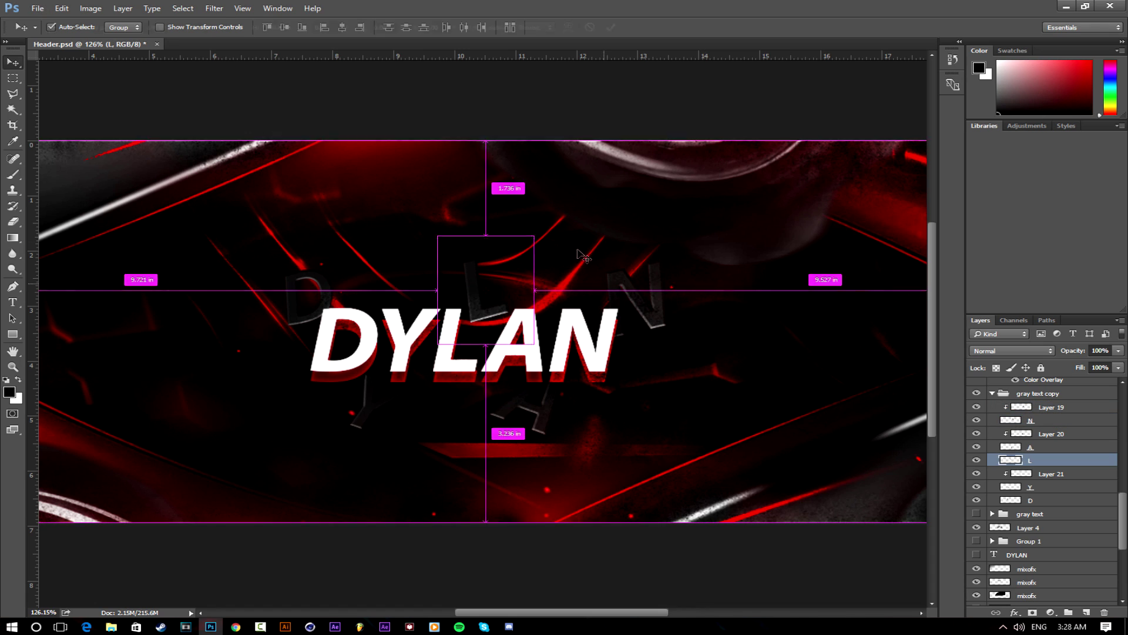
pyautogui.hotkey('ctrl', 't')
pyautogui.moveTo(539, 231); pyautogui.dragTo(545, 225)
pyautogui.click(611, 27)
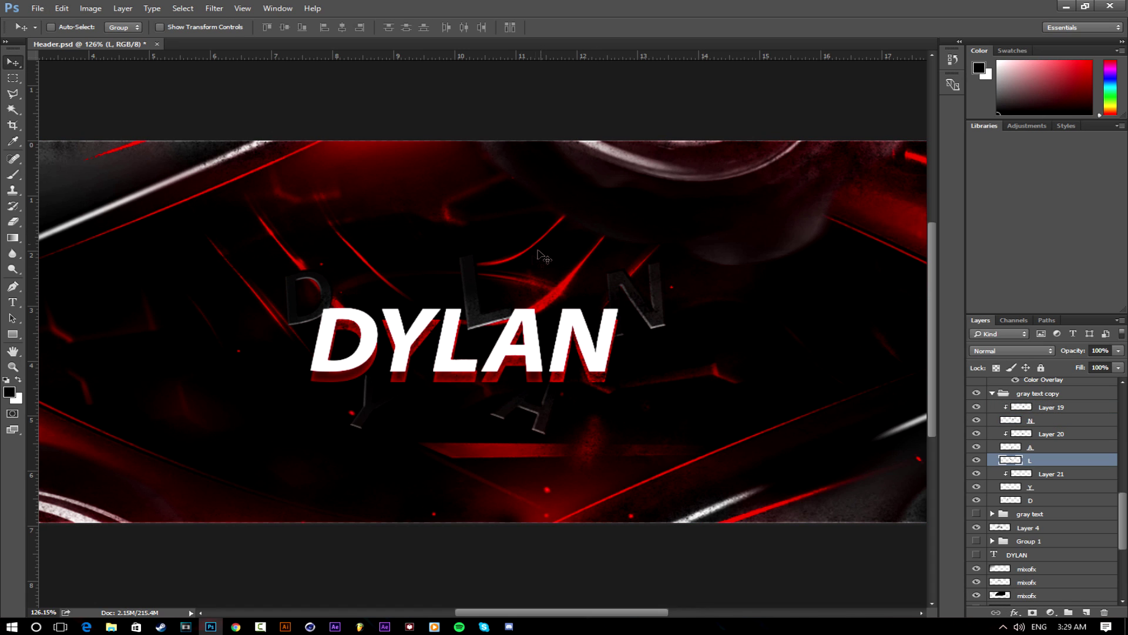
pyautogui.moveTo(489, 301); pyautogui.dragTo(487, 291)
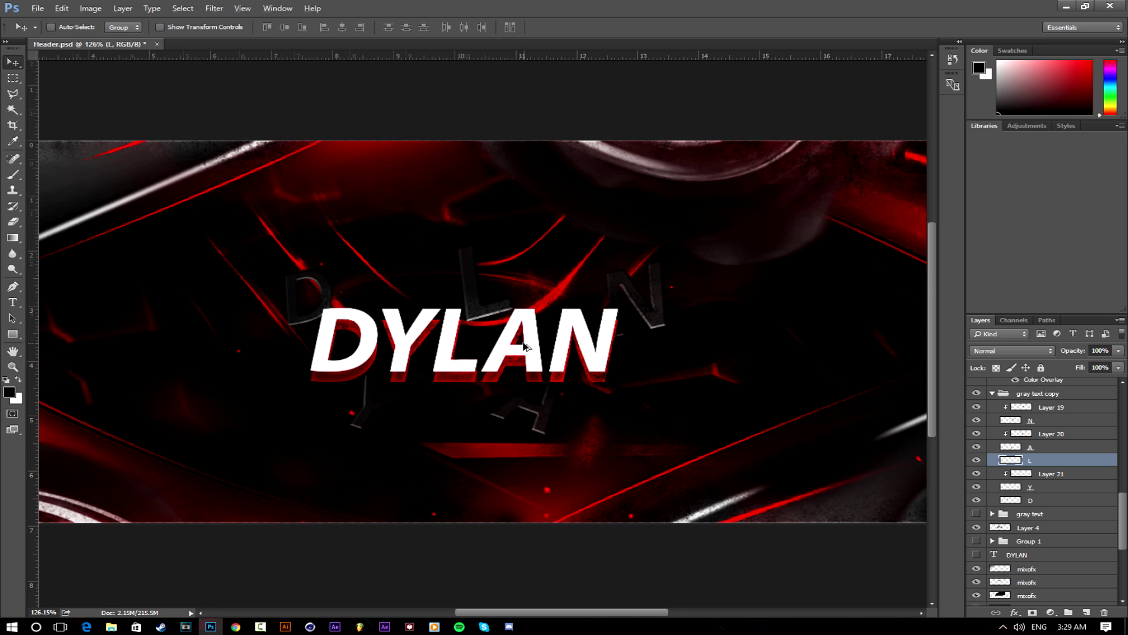
pyautogui.scroll(-3, 524, 346)
pyautogui.scroll(1, 525, 359)
pyautogui.scroll(1, 450, 353)
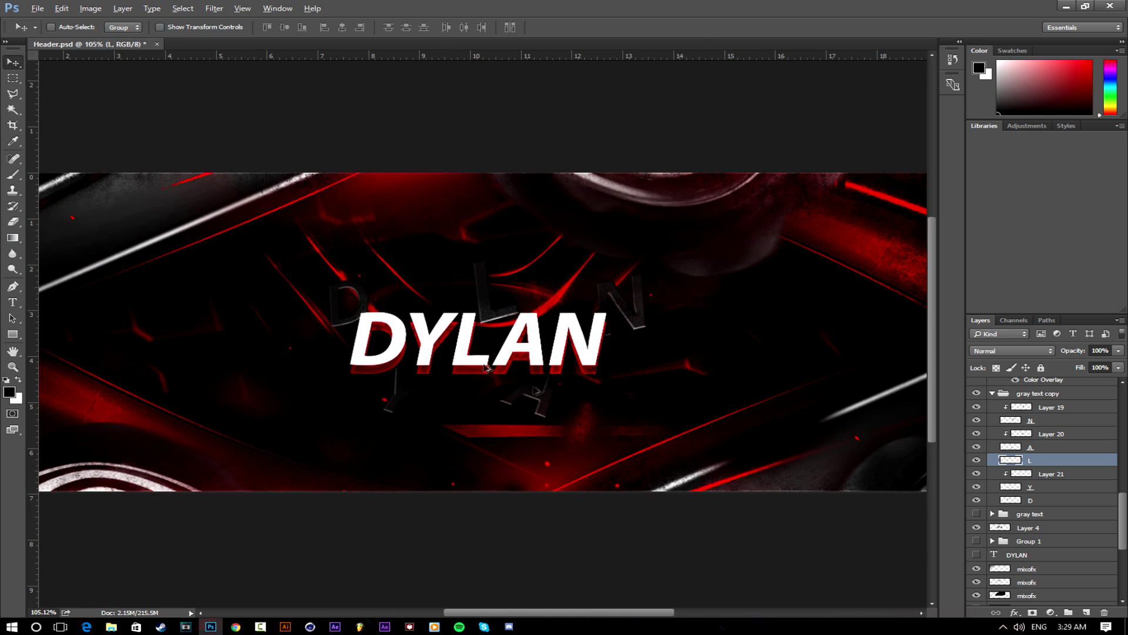
# Clip a new layer to the grey D, shade the letter with a soft black brush, and set the layer's opacity to 76%.
pyautogui.click(1065, 504)
pyautogui.click(1086, 611)
pyautogui.rightClick(1065, 504)
pyautogui.click(969, 330)
pyautogui.scroll(2, 397, 345)
pyautogui.click(13, 175)
pyautogui.moveTo(322, 305); pyautogui.dragTo(420, 299)
pyautogui.moveTo(1062, 356); pyautogui.dragTo(1067, 355)
pyautogui.click(13, 61)
pyautogui.scroll(-2, 535, 338)
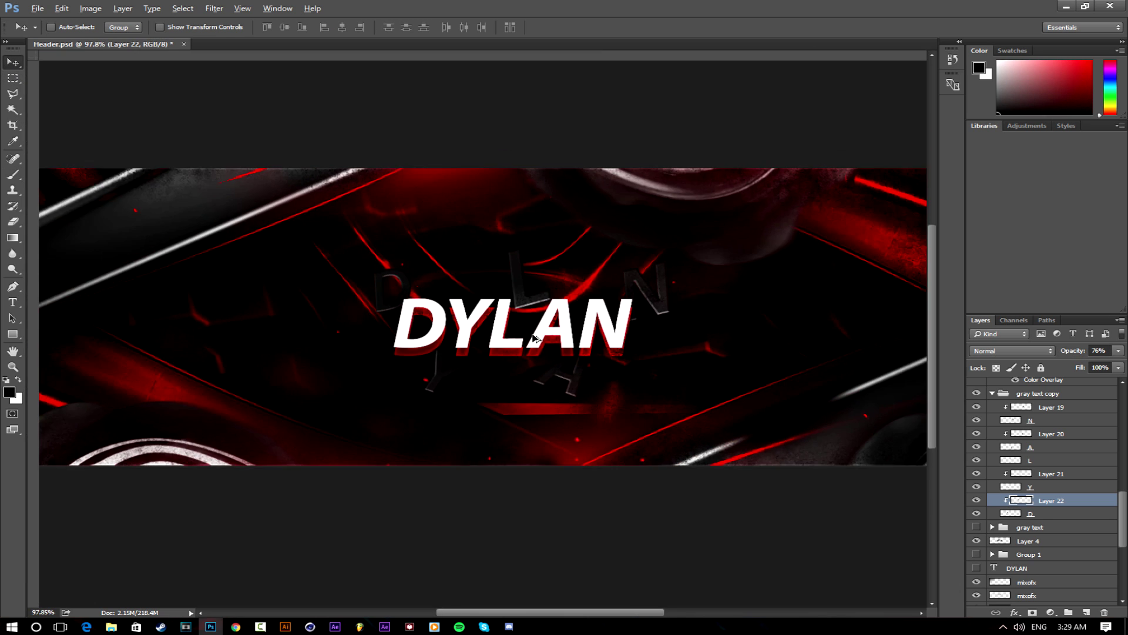
# Review the whole header at different zoom levels and compare it with the finished version on the desktop background.
pyautogui.scroll(-2, 534, 338)
pyautogui.scroll(-1, 476, 359)
pyautogui.scroll(1, 476, 359)
pyautogui.scroll(2, 476, 358)
pyautogui.hotkey('ctrl', 'r')
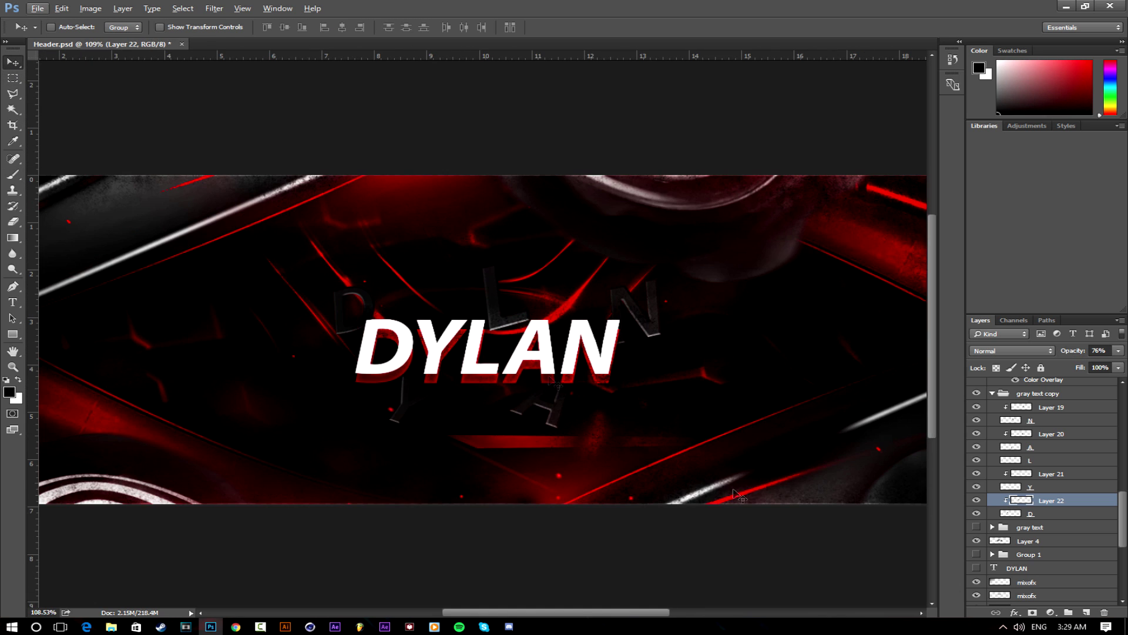
pyautogui.click(1125, 626)
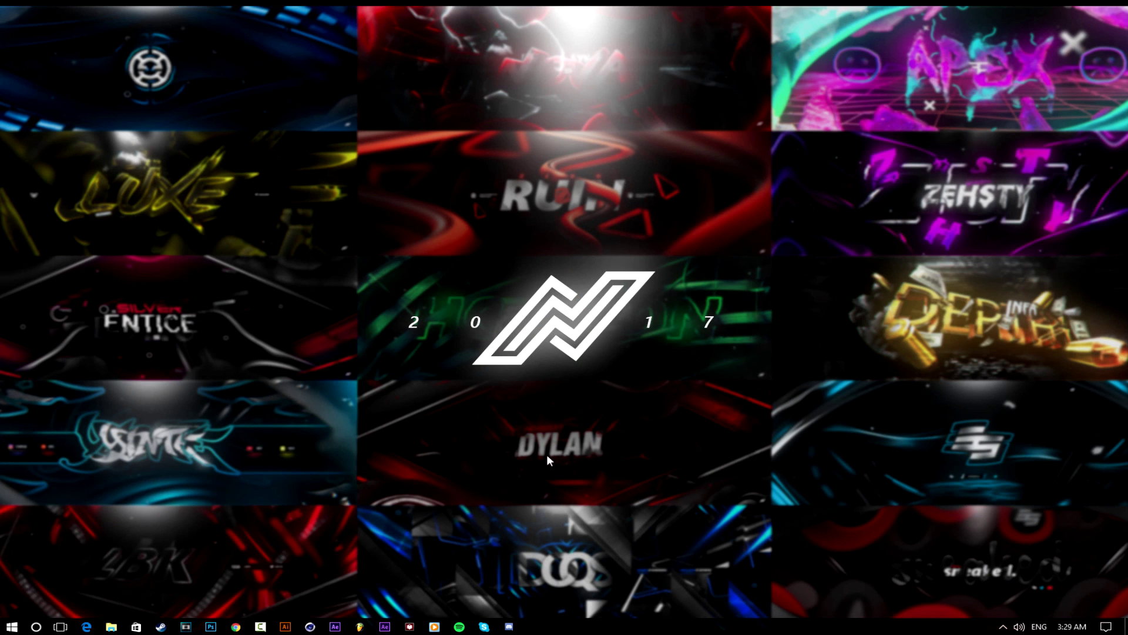
pyautogui.click(211, 627)
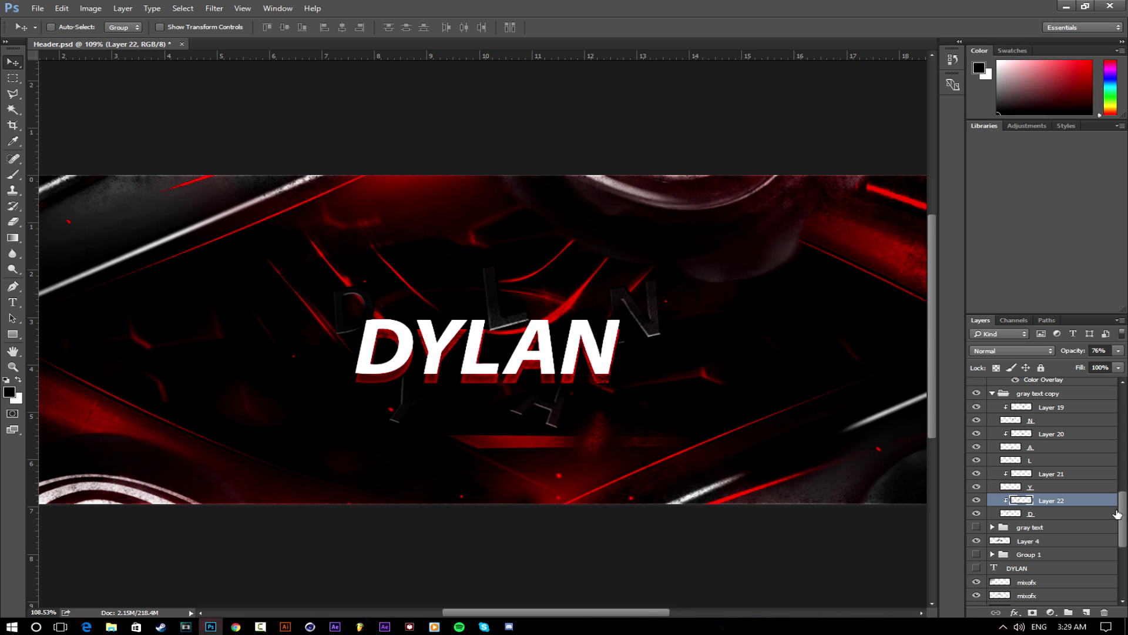
# Merge all the grey letters and their clipped shading layers in the gray text copy group into one layer.
pyautogui.click(1044, 405)
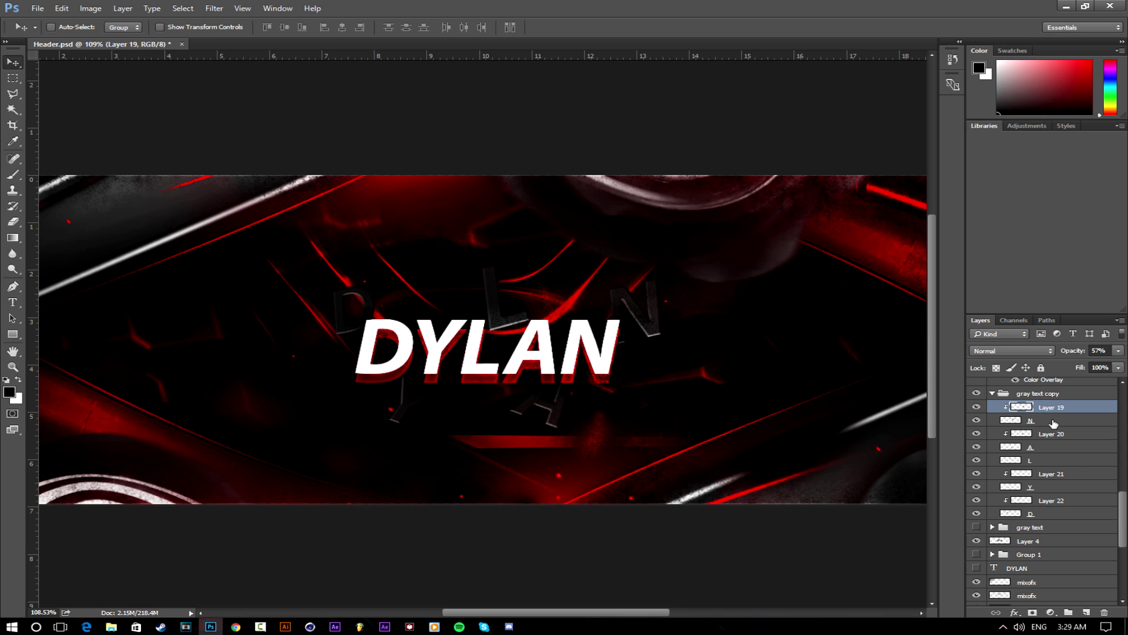
pyautogui.keyDown('shift'); pyautogui.click(1039, 516); pyautogui.keyUp('shift')
pyautogui.rightClick(1046, 513)
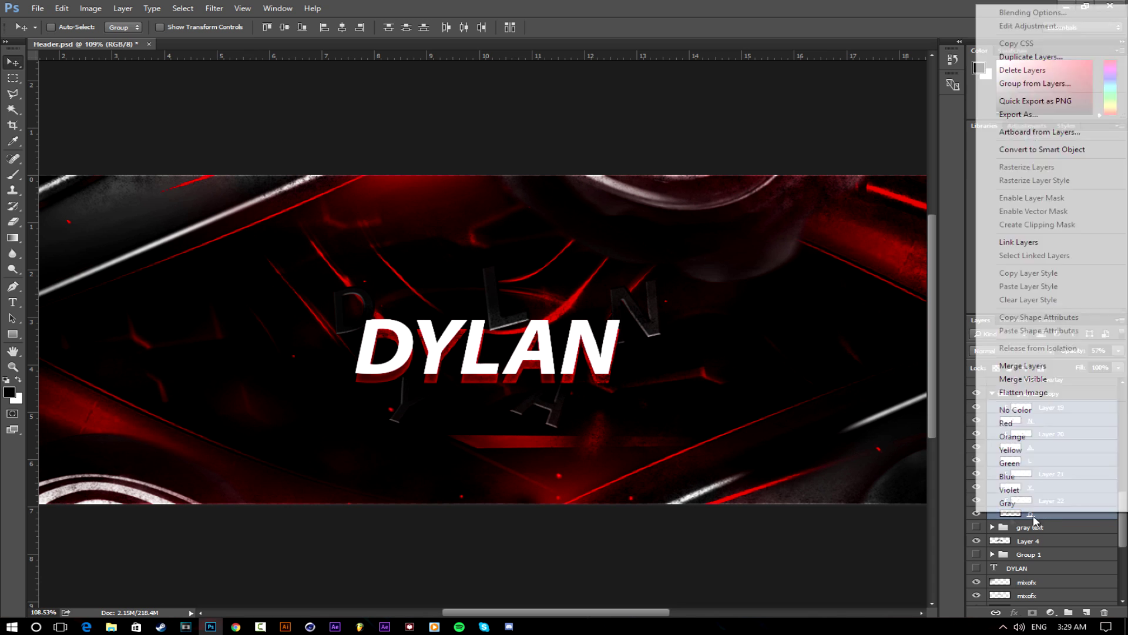
pyautogui.click(1005, 447)
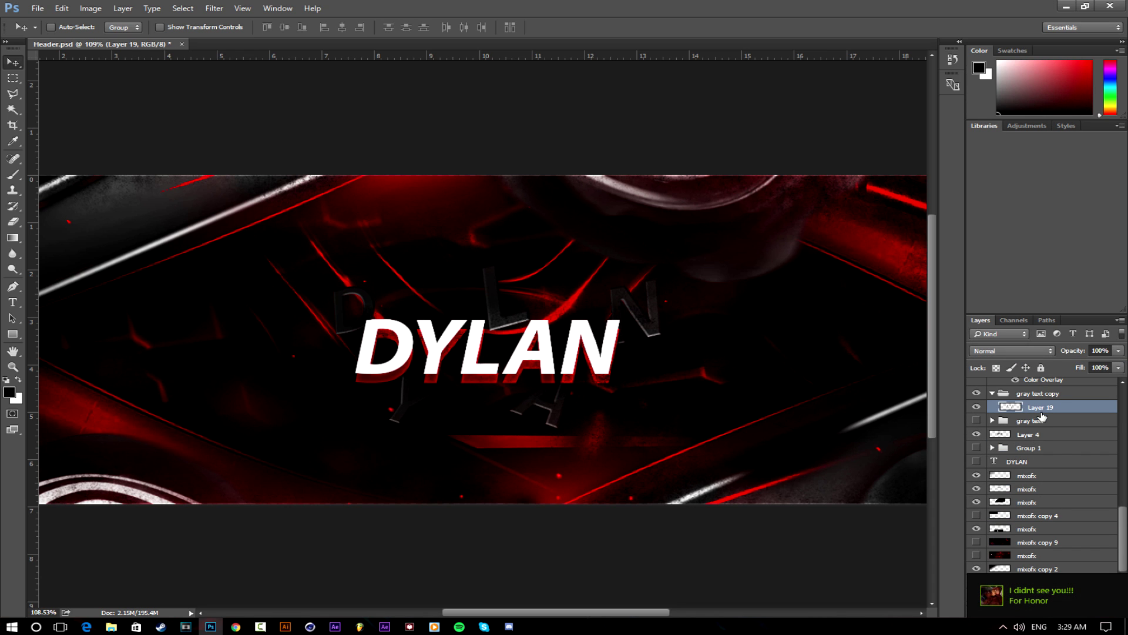
# Cut a rectangular strip across each of the five grey letters onto a new layer and shift the strips slightly sideways.
pyautogui.click(12, 78)
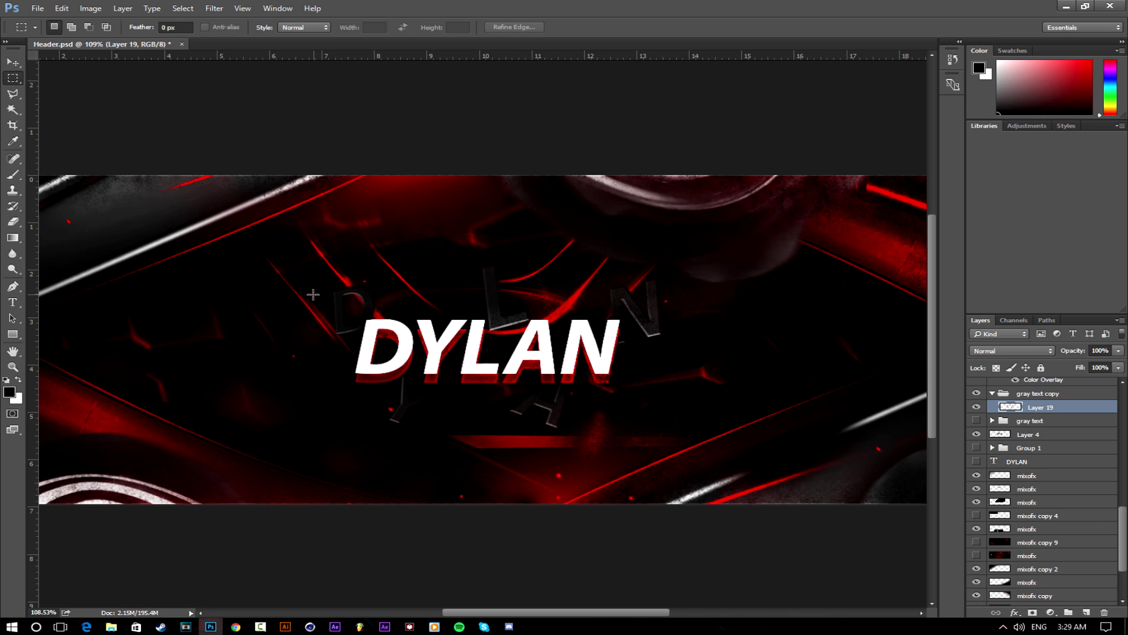
pyautogui.moveTo(307, 298); pyautogui.dragTo(420, 311)
pyautogui.press('shift')
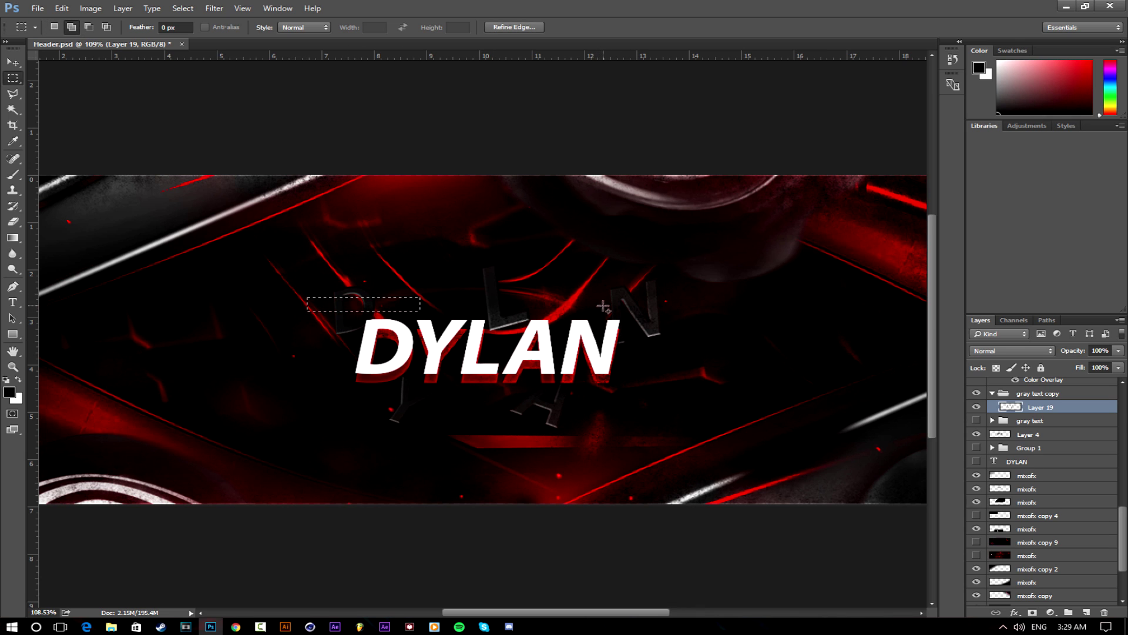
pyautogui.moveTo(593, 307); pyautogui.dragTo(720, 323)
pyautogui.moveTo(458, 266); pyautogui.dragTo(548, 288)
pyautogui.moveTo(501, 396); pyautogui.dragTo(595, 403)
pyautogui.moveTo(390, 392); pyautogui.dragTo(453, 401)
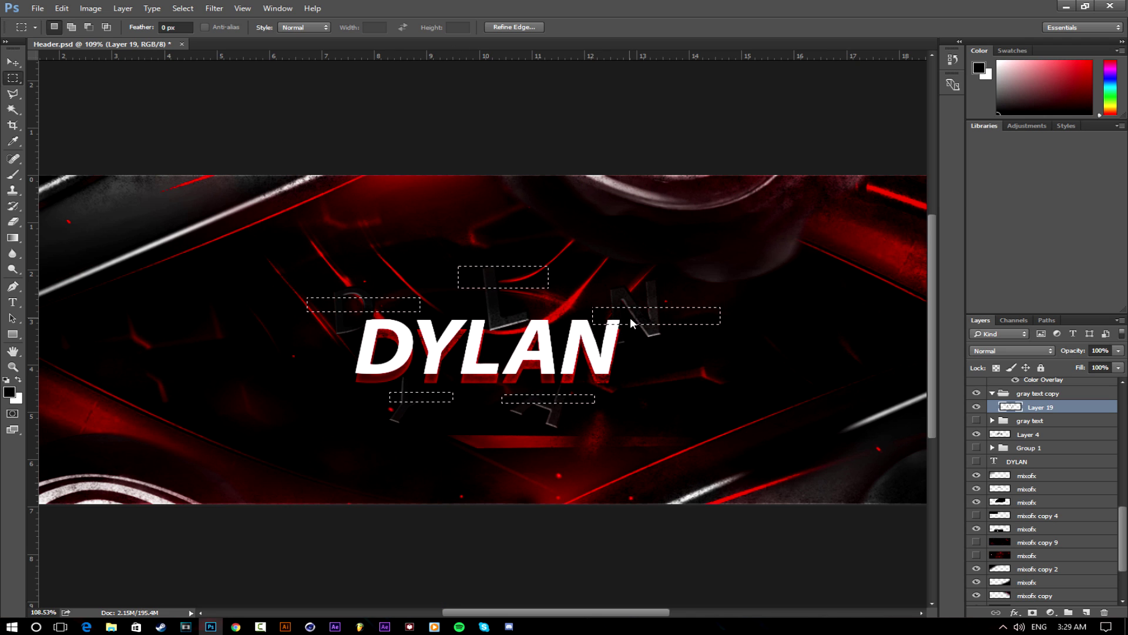
pyautogui.rightClick(630, 317)
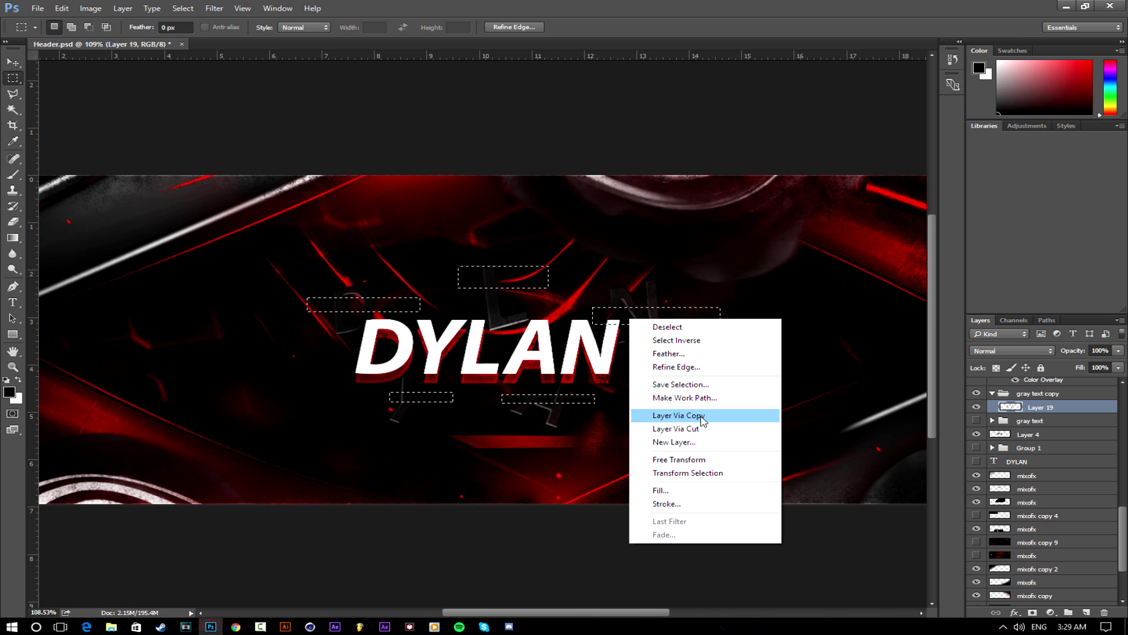
pyautogui.click(698, 432)
pyautogui.press('v')
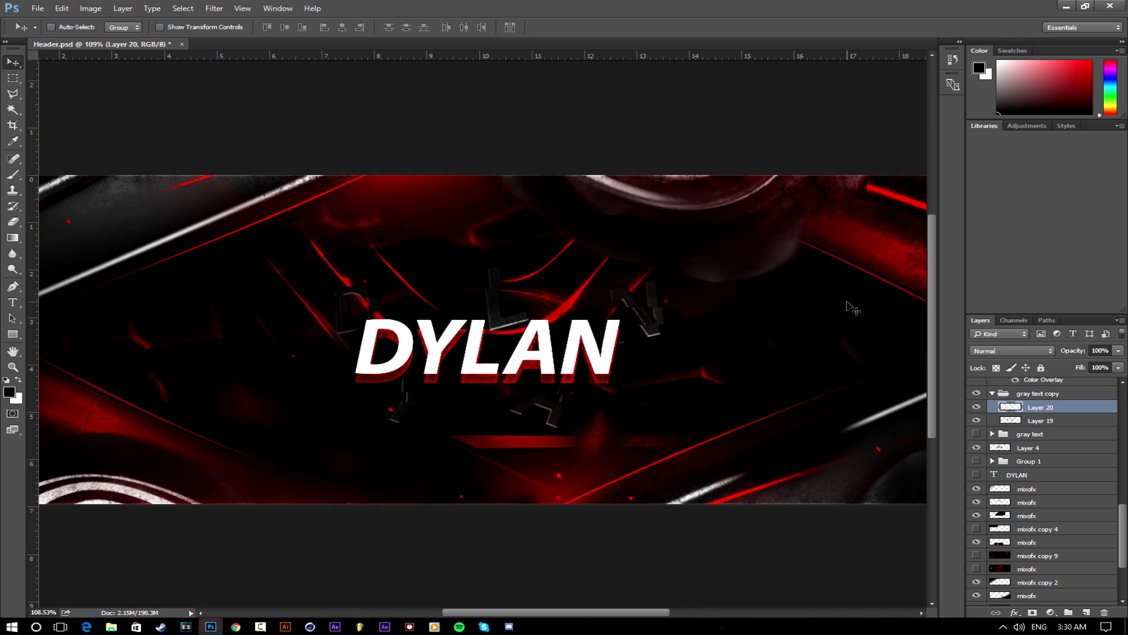
# Apply a Motion Blur with angle 0° and distance 4 pixels to the layer of offset letter strips.
pyautogui.click(219, 9)
pyautogui.moveTo(253, 143)
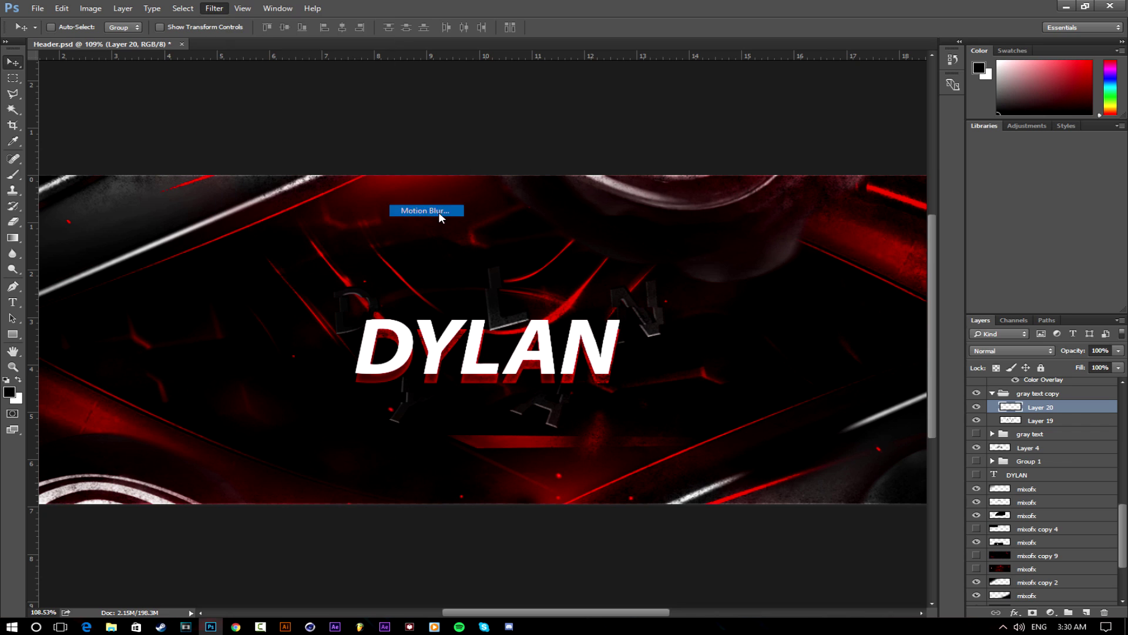
pyautogui.click(433, 212)
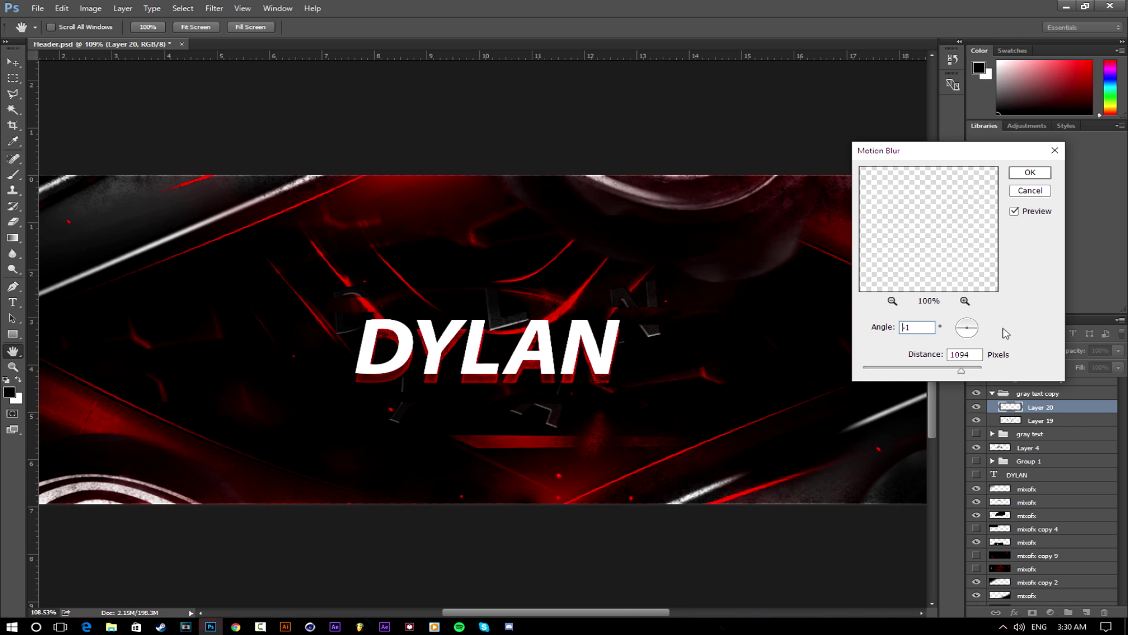
pyautogui.moveTo(964, 375); pyautogui.dragTo(897, 374)
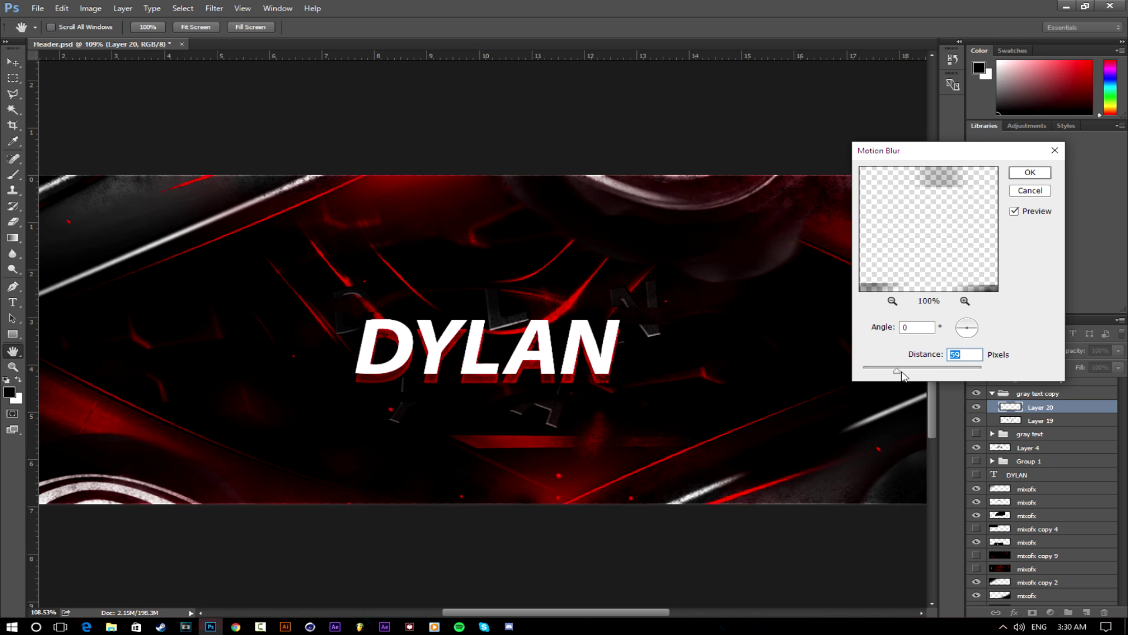
pyautogui.moveTo(902, 373); pyautogui.dragTo(885, 357)
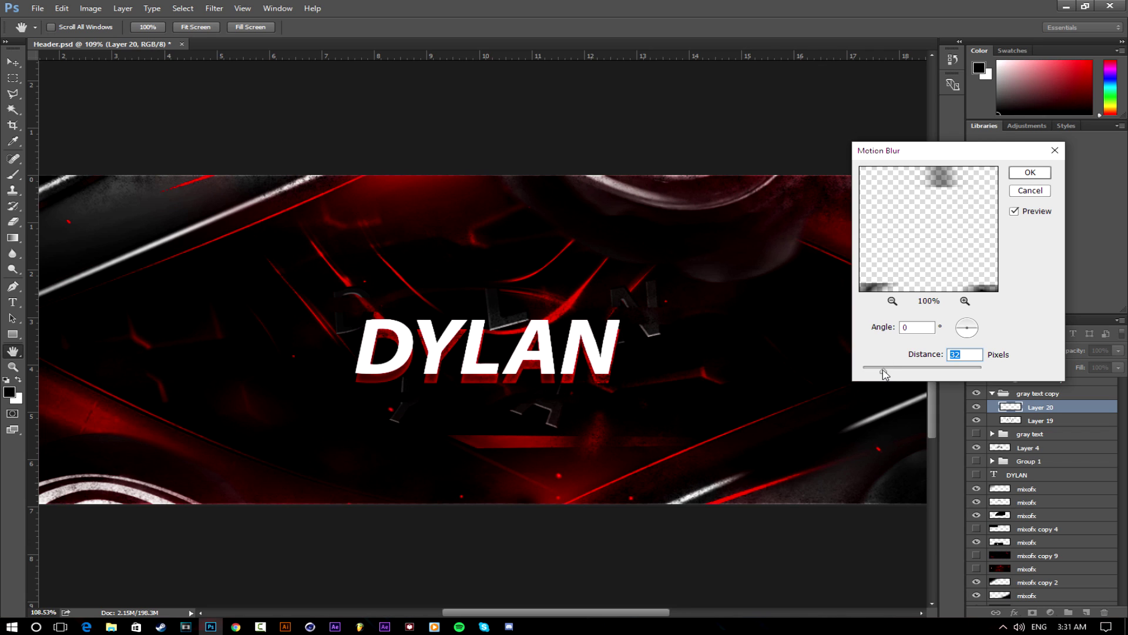
pyautogui.moveTo(881, 375); pyautogui.dragTo(866, 376)
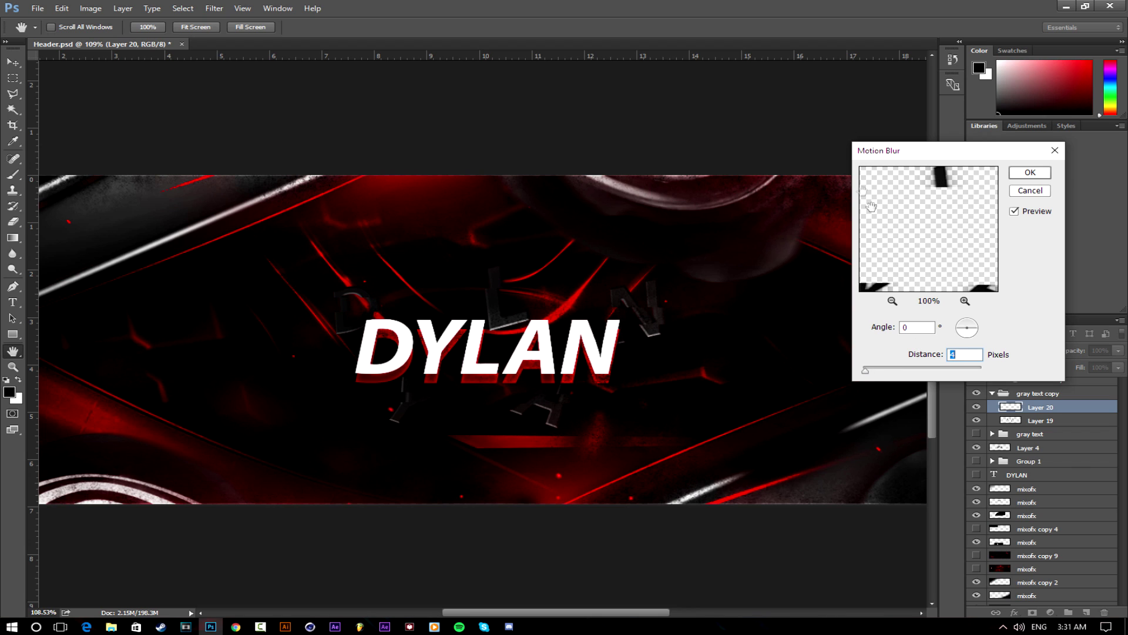
pyautogui.click(1032, 177)
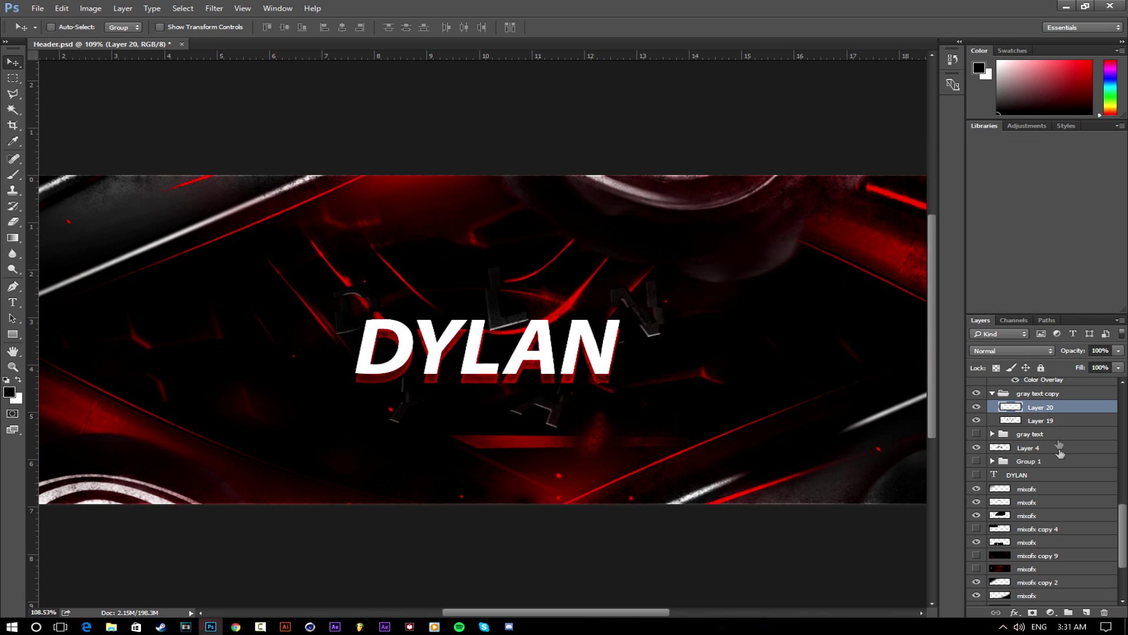
# Merge the blurred strips layer with the grey letters layer beneath it in the gray text copy group.
pyautogui.scroll(-7, 564, 352)
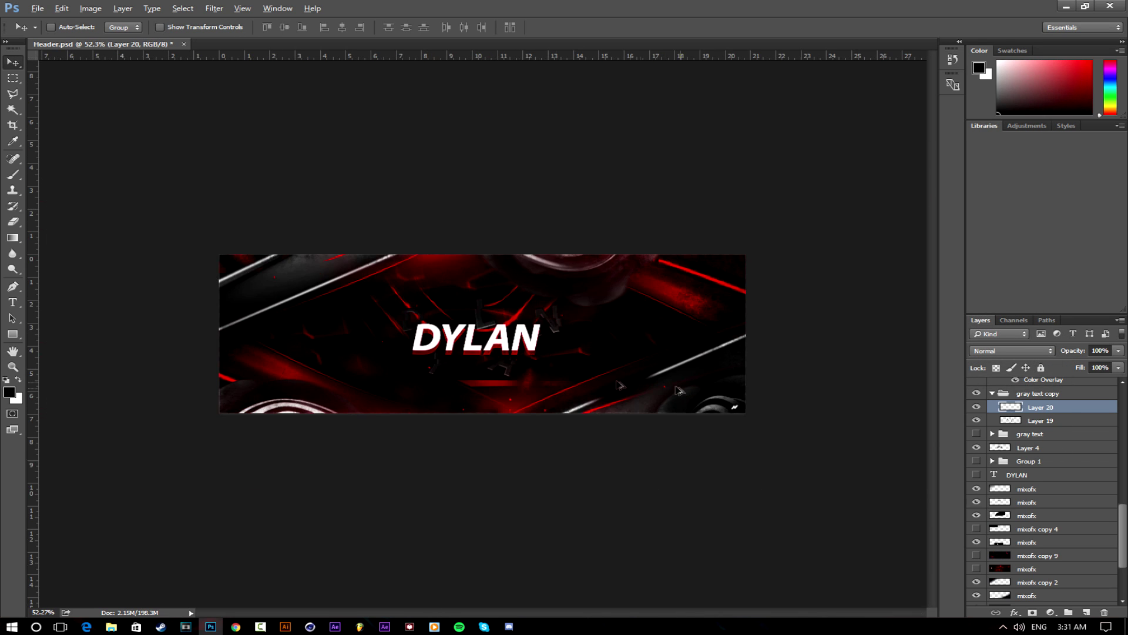
pyautogui.scroll(5, 470, 369)
pyautogui.scroll(2, 537, 341)
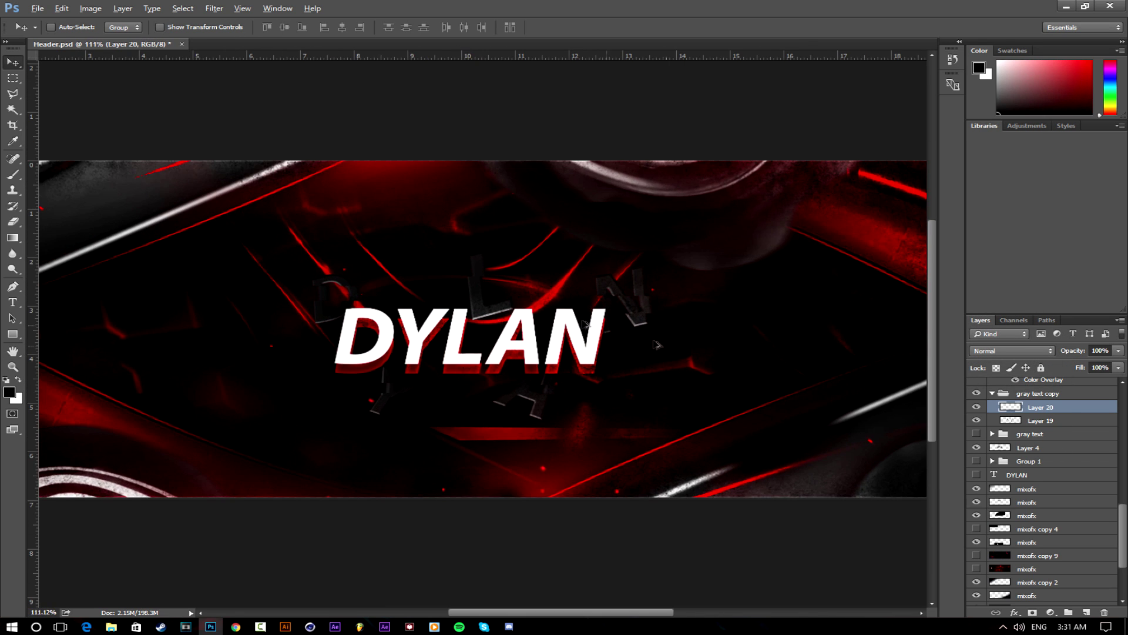
pyautogui.scroll(1, 519, 322)
pyautogui.scroll(-4, 587, 341)
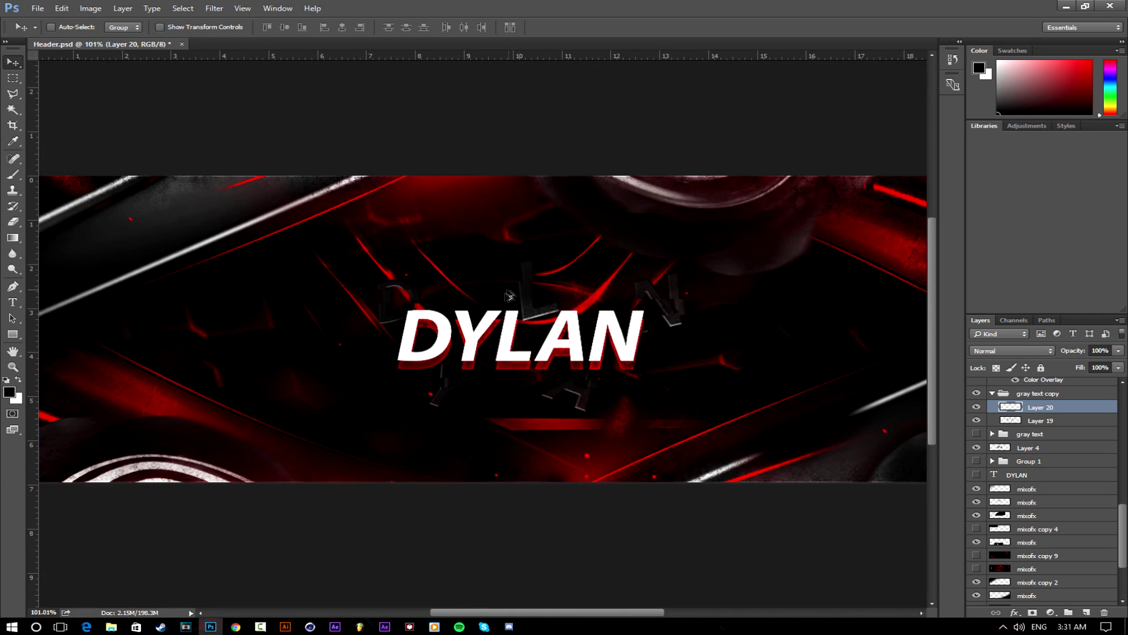
pyautogui.scroll(2, 508, 324)
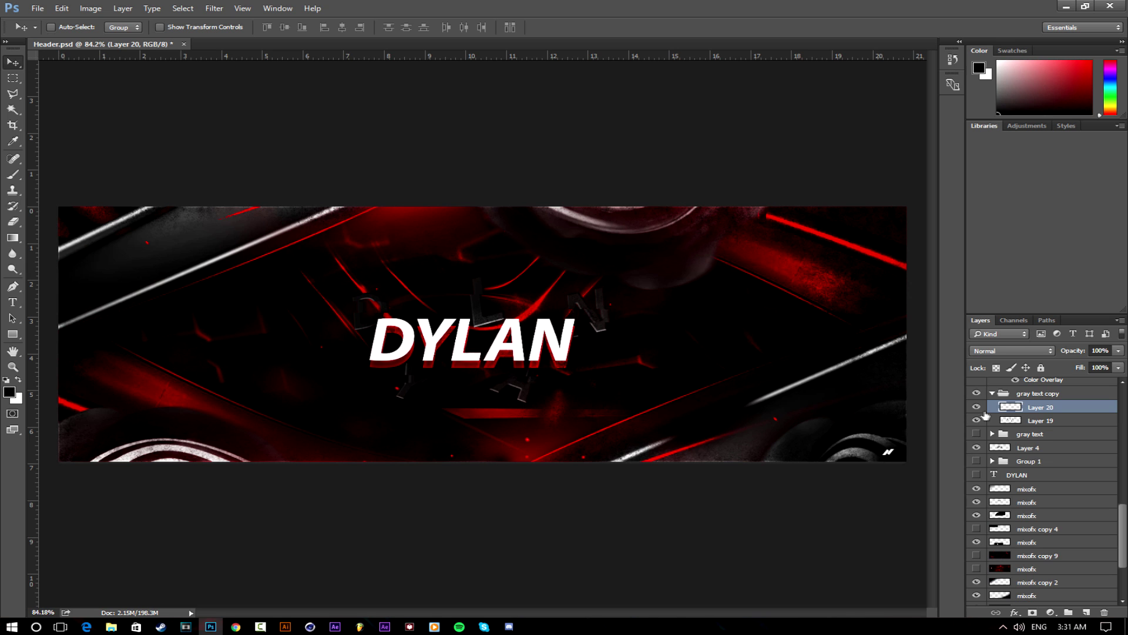
pyautogui.keyDown('shift'); pyautogui.click(1040, 421); pyautogui.keyUp('shift')
pyautogui.rightClick(1052, 422)
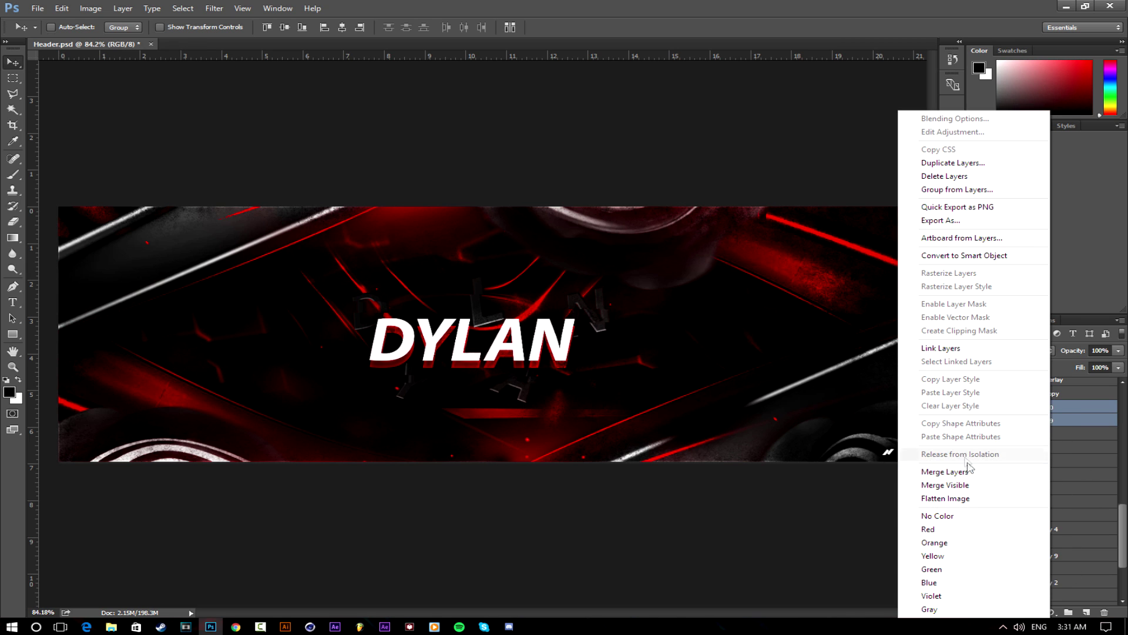
pyautogui.click(928, 471)
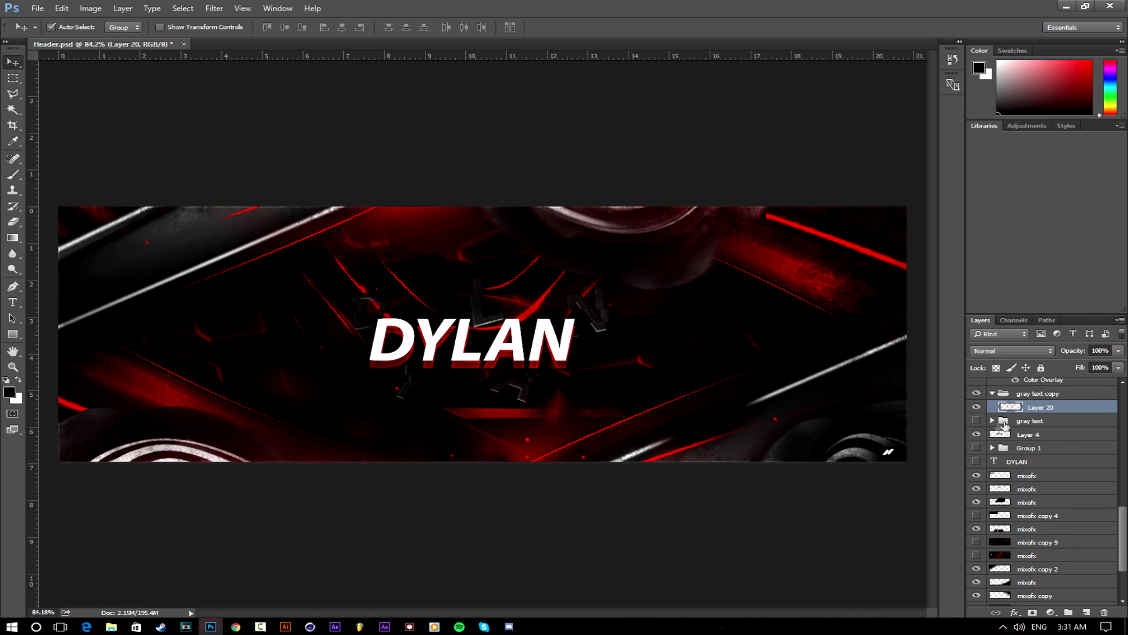
# Duplicate the merged grey letters layer and scale the copy up from its centre to about 231%.
pyautogui.hotkey('ctrl', 'j')
pyautogui.hotkey('ctrl', 't')
pyautogui.moveTo(631, 254); pyautogui.dragTo(882, 237)
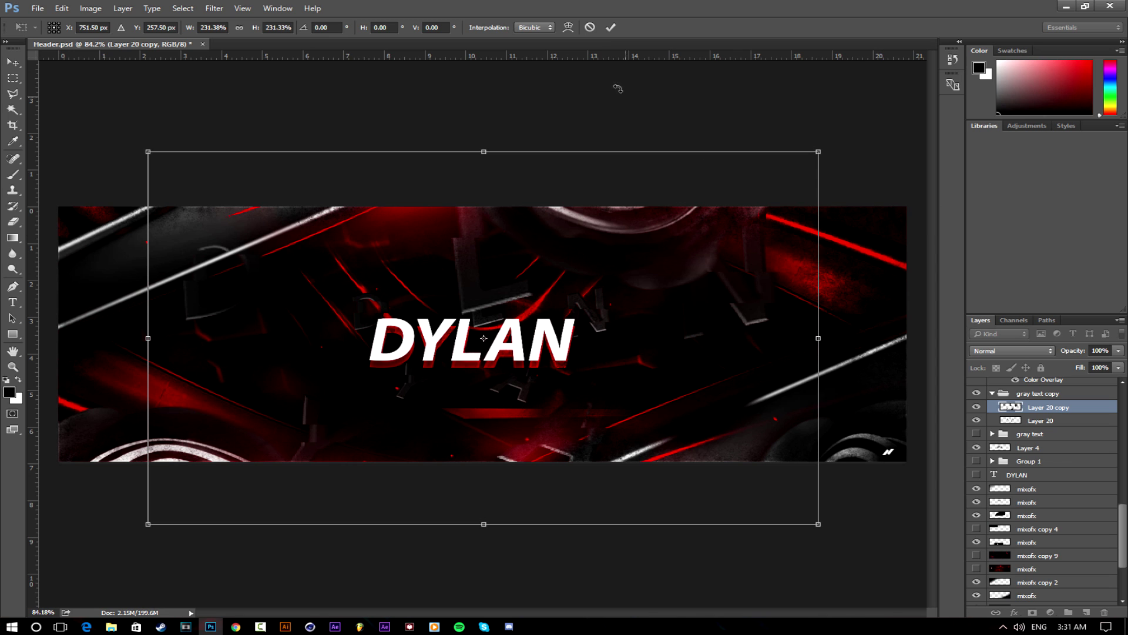
pyautogui.click(612, 28)
# Erase parts of the enlarged D, N and L letters with a soft 91-pixel eraser, leaving only scattered fragments.
pyautogui.click(10, 223)
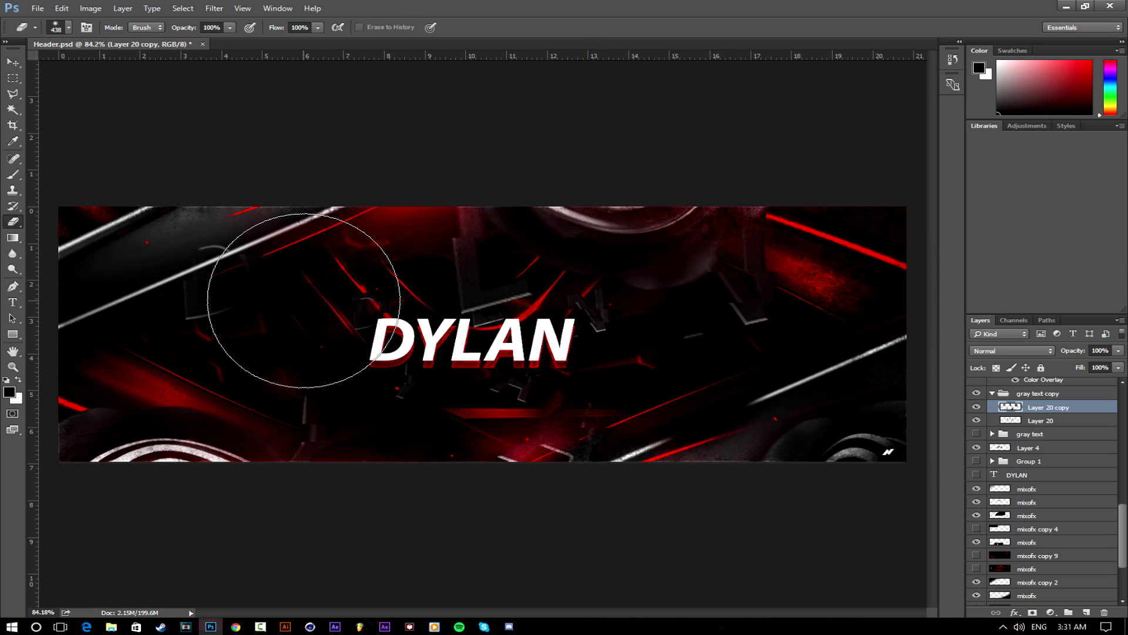
pyautogui.keyDown('alt'); pyautogui.rightClick(298, 455); pyautogui.keyUp('alt')
pyautogui.keyDown('alt'); pyautogui.rightClick(789, 304); pyautogui.keyUp('alt')
pyautogui.keyDown('alt'); pyautogui.rightClick(789, 305); pyautogui.keyUp('alt')
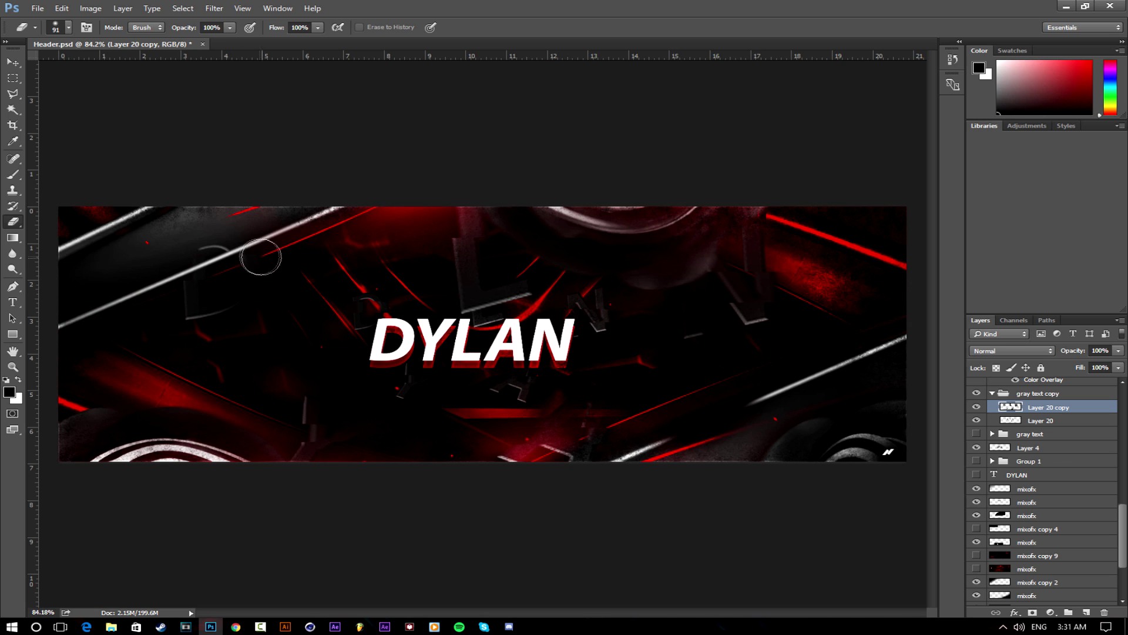
pyautogui.moveTo(249, 247)
pyautogui.mouseDown()
pyautogui.moveTo(201, 259)
pyautogui.moveTo(225, 244)
pyautogui.moveTo(210, 250)
pyautogui.moveTo(198, 275)
pyautogui.moveTo(205, 285)
pyautogui.moveTo(185, 297)
pyautogui.mouseUp()
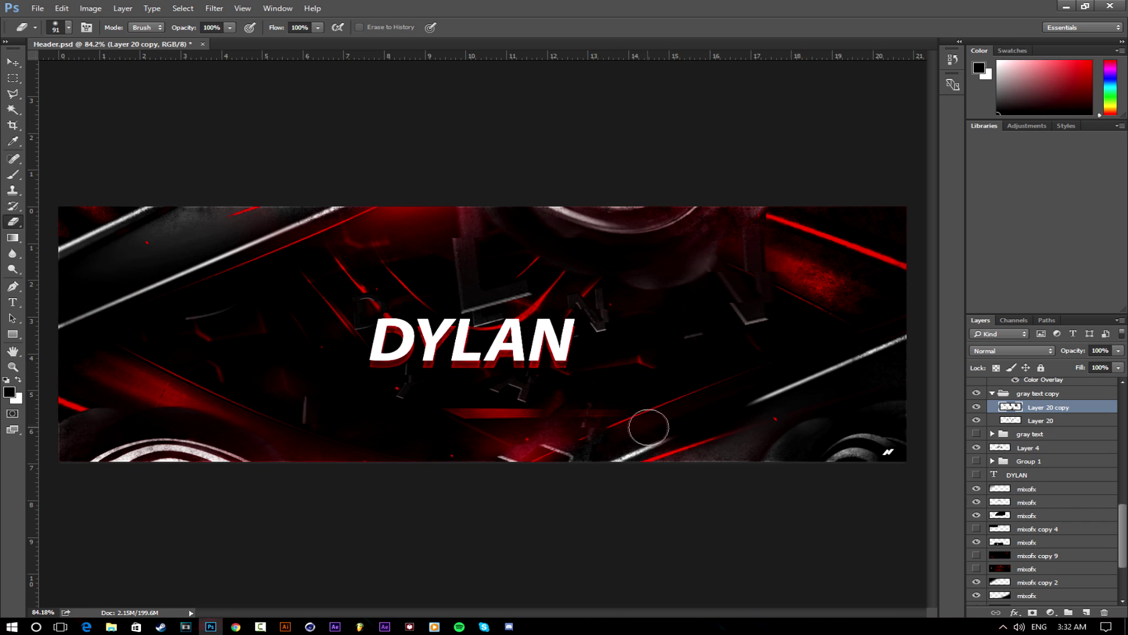
pyautogui.press('alt')
pyautogui.moveTo(769, 268)
pyautogui.mouseDown()
pyautogui.moveTo(748, 234)
pyautogui.moveTo(755, 221)
pyautogui.mouseUp()
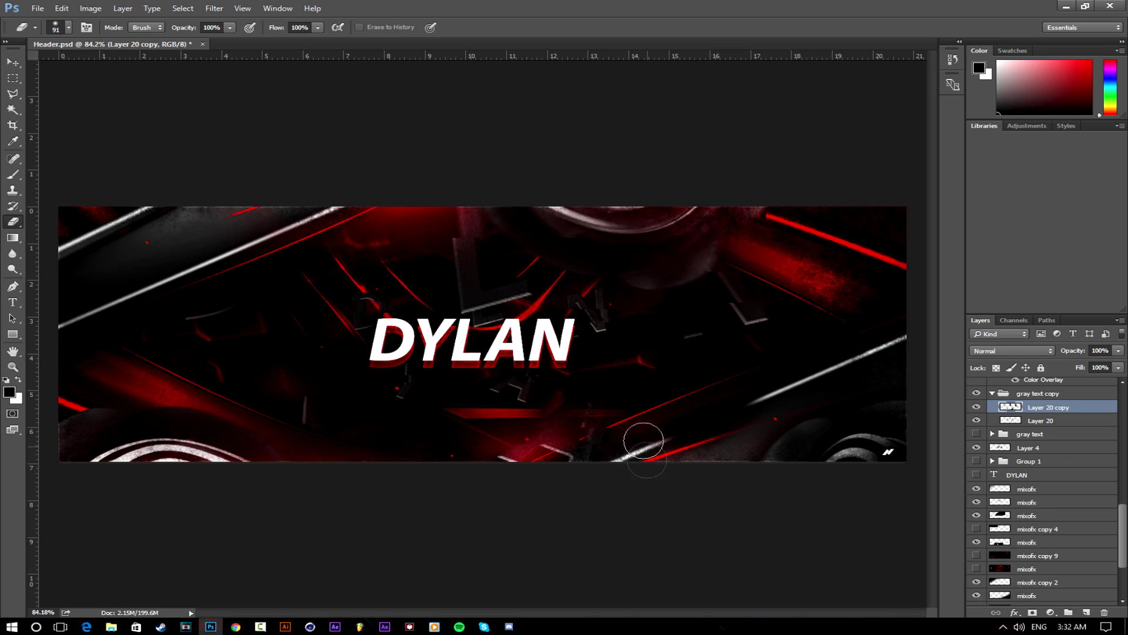
pyautogui.moveTo(488, 329)
pyautogui.mouseDown()
pyautogui.moveTo(474, 306)
pyautogui.moveTo(515, 342)
pyautogui.moveTo(487, 307)
pyautogui.moveTo(460, 301)
pyautogui.moveTo(500, 306)
pyautogui.moveTo(475, 299)
pyautogui.moveTo(509, 296)
pyautogui.moveTo(510, 305)
pyautogui.moveTo(516, 294)
pyautogui.moveTo(488, 284)
pyautogui.mouseUp()
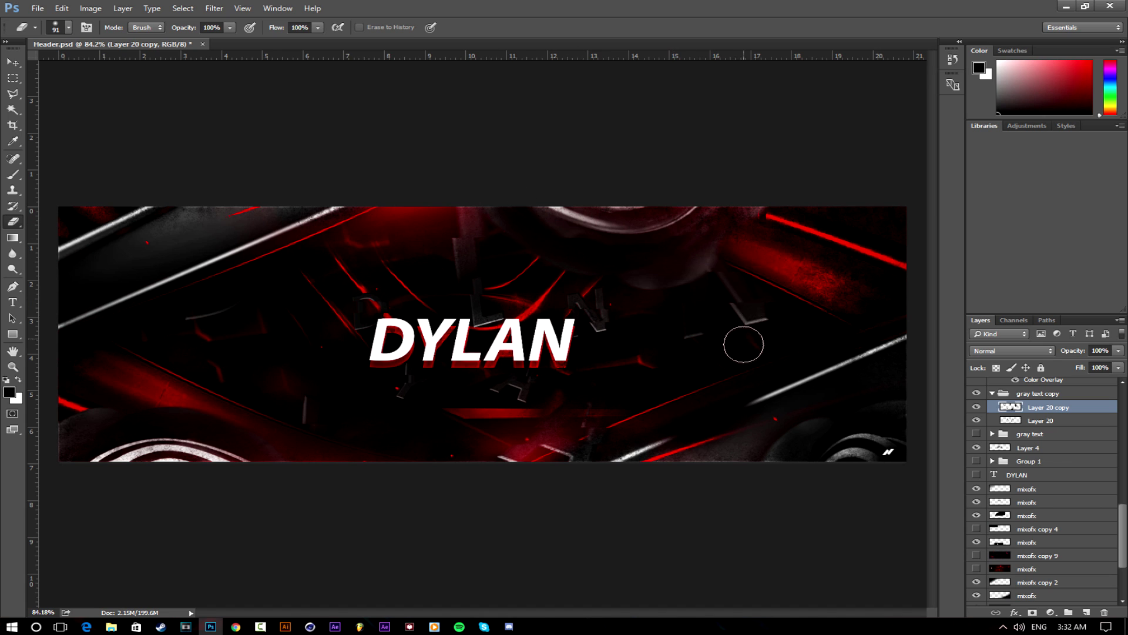
pyautogui.scroll(-1, 549, 363)
pyautogui.scroll(3, 414, 367)
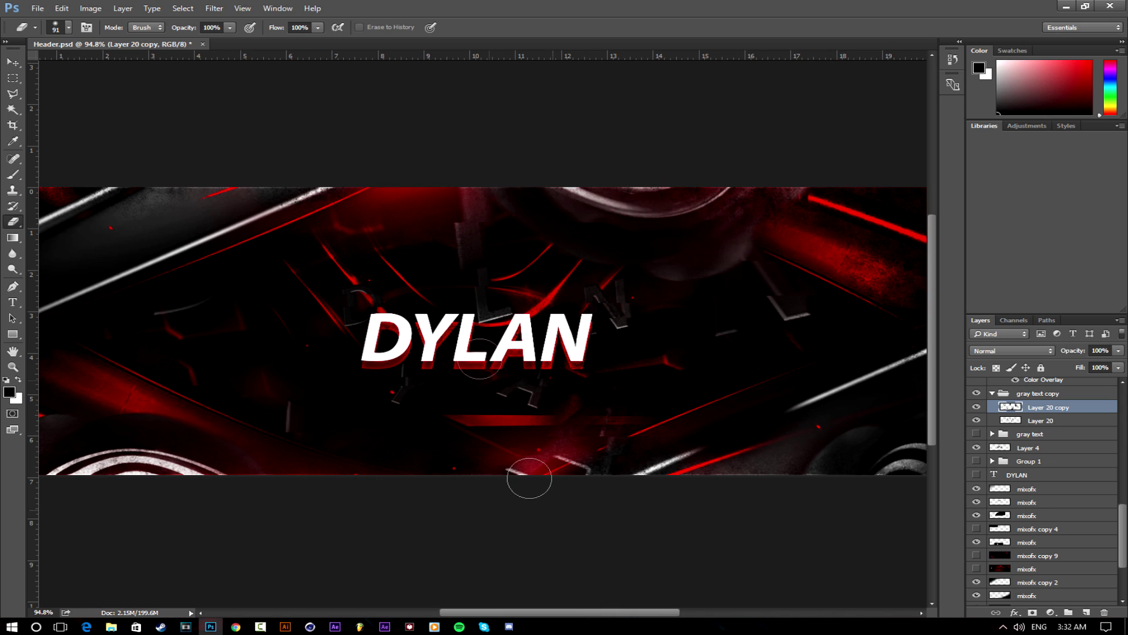
pyautogui.scroll(-1, 458, 370)
pyautogui.scroll(2, 811, 441)
pyautogui.moveTo(1124, 549); pyautogui.dragTo(1109, 486)
pyautogui.scroll(5, 1034, 458)
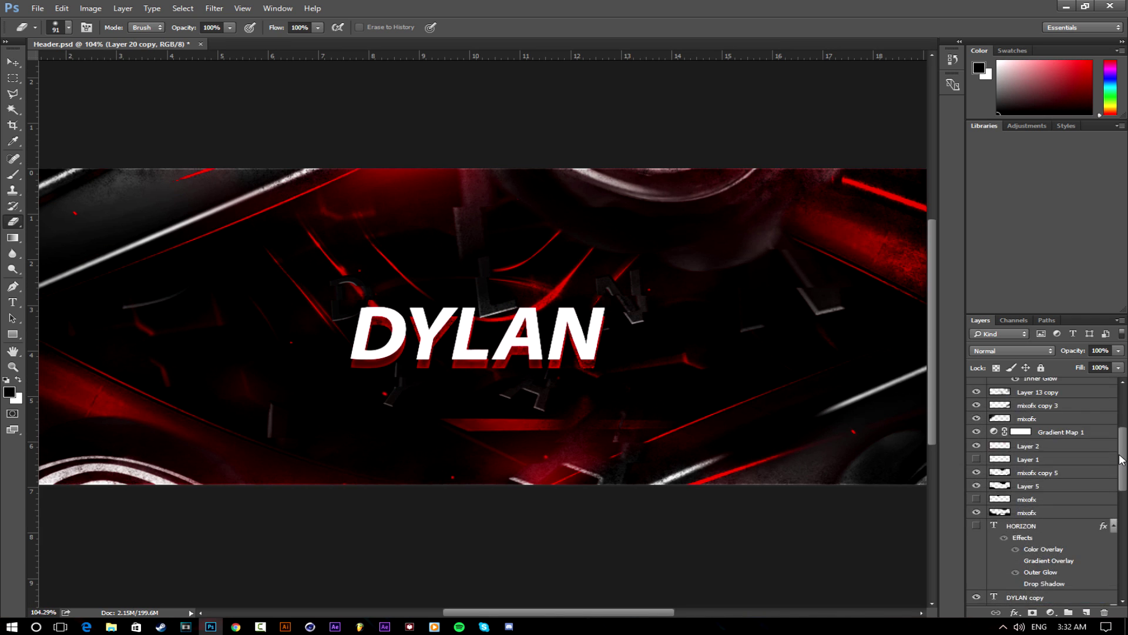
pyautogui.moveTo(1122, 458); pyautogui.dragTo(1126, 506)
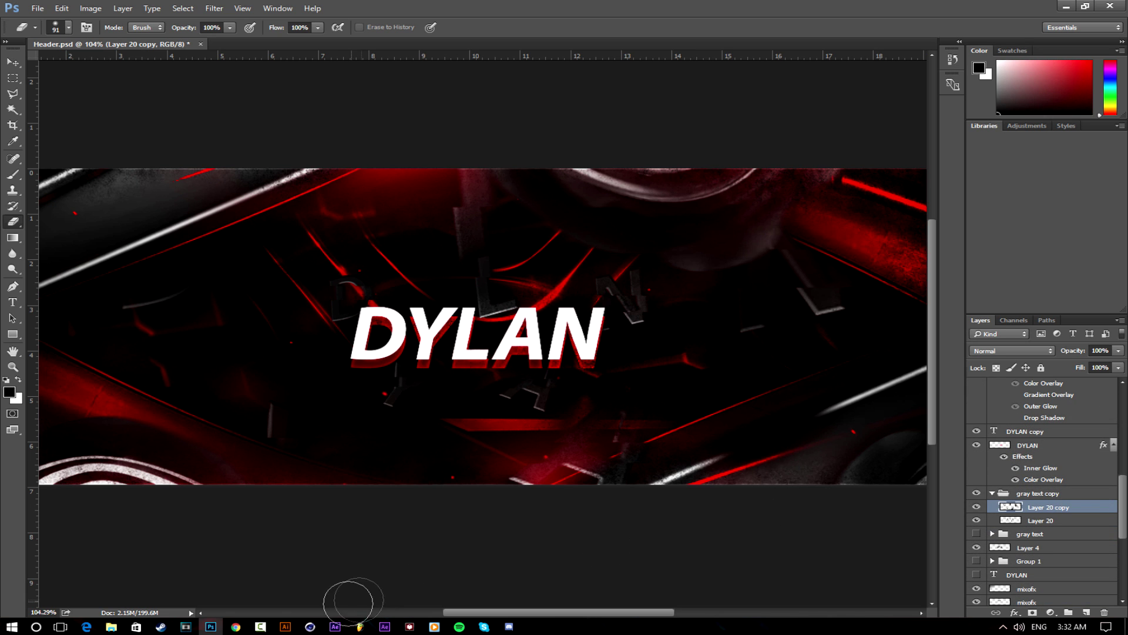
# Switch to Chrome and search Google Images for "concrete texture white" in a new tab.
pyautogui.click(236, 626)
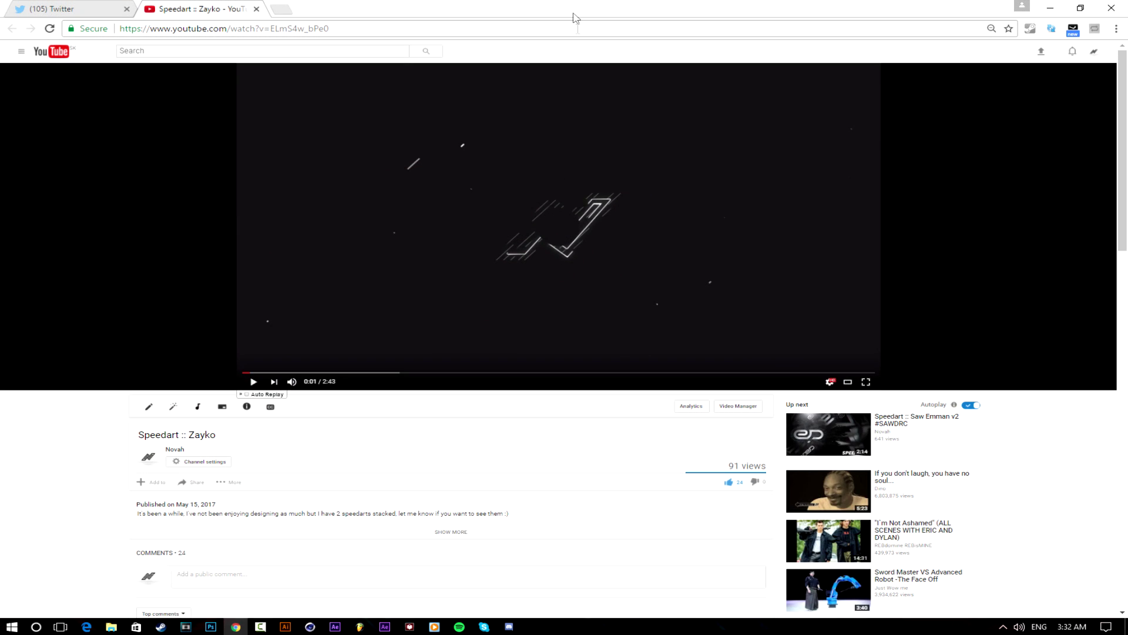
pyautogui.click(292, 10)
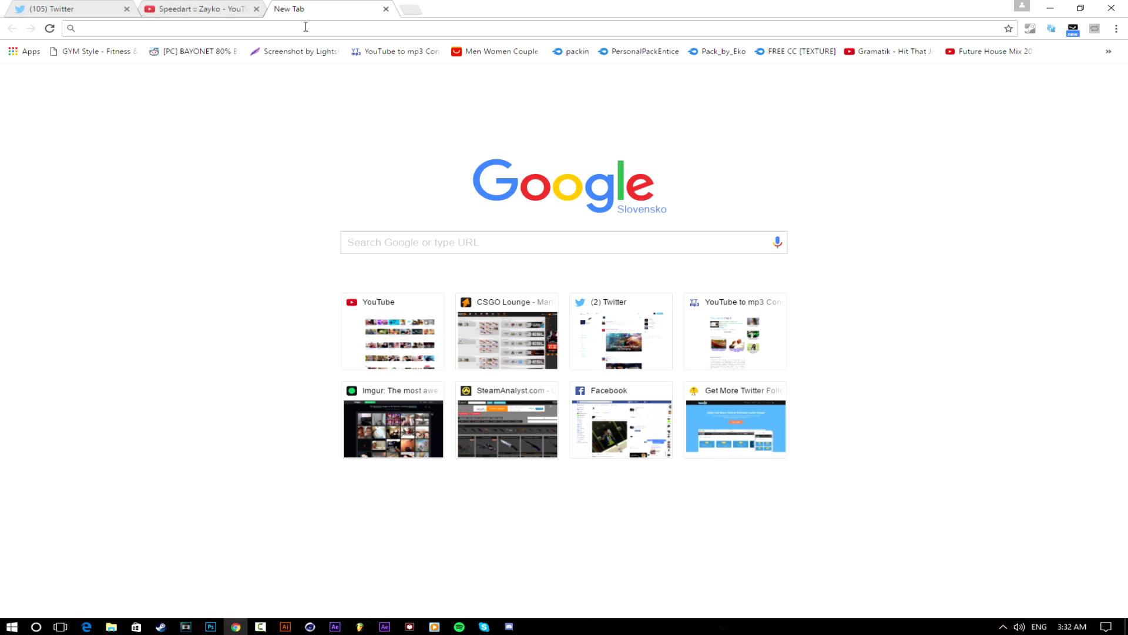
pyautogui.write('concrete textr')
pyautogui.press('BackSpace')
pyautogui.write('ure white')
pyautogui.press('Return')
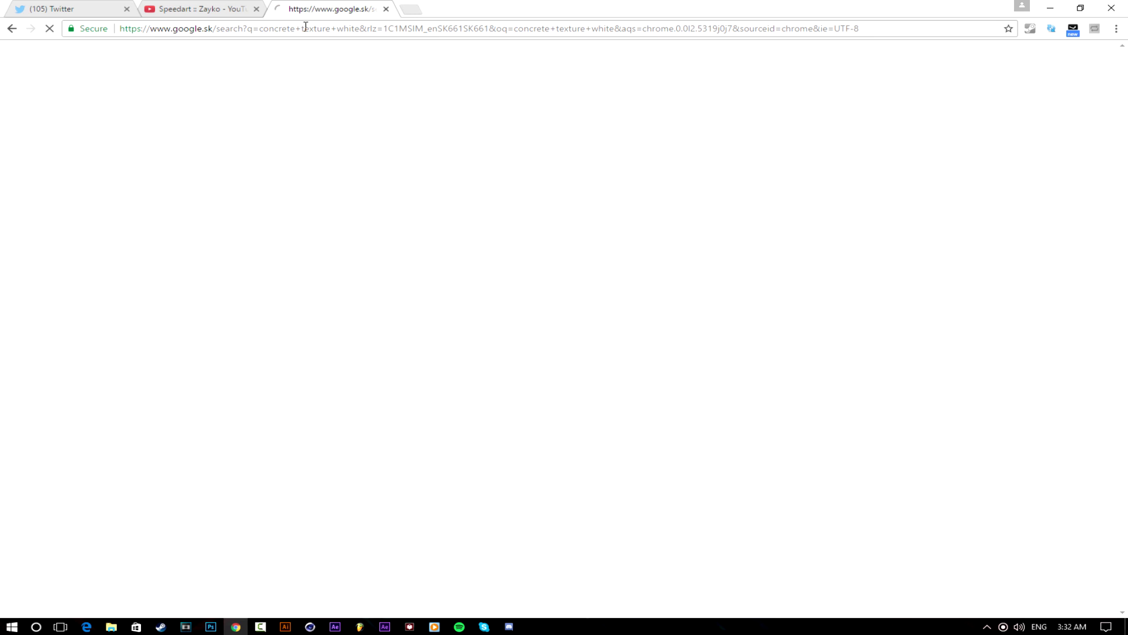
pyautogui.click(154, 101)
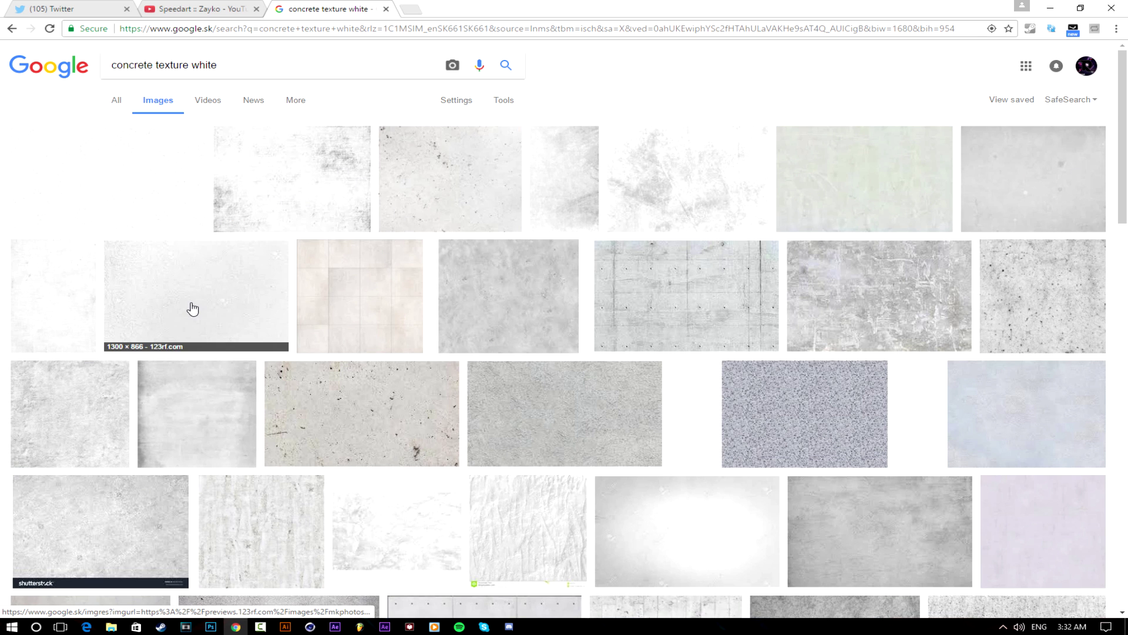
# Preview the white concrete results, open the 1200 × 1200 Seamless Cracked White Concrete Texture at full size, and copy the image.
pyautogui.click(279, 325)
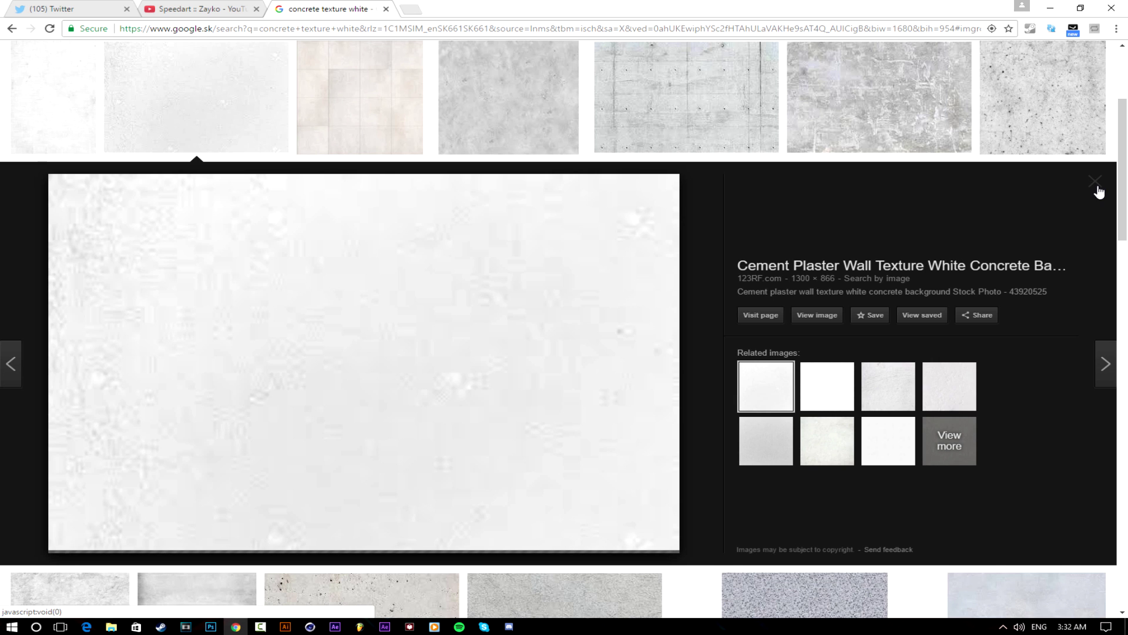
pyautogui.click(1097, 185)
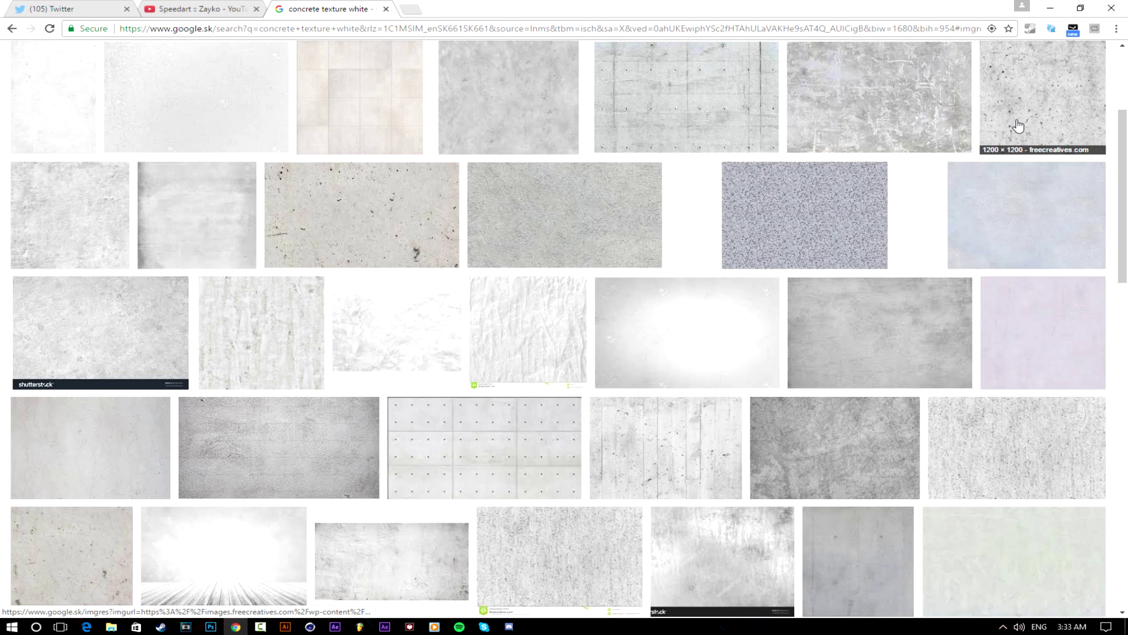
pyautogui.click(1047, 115)
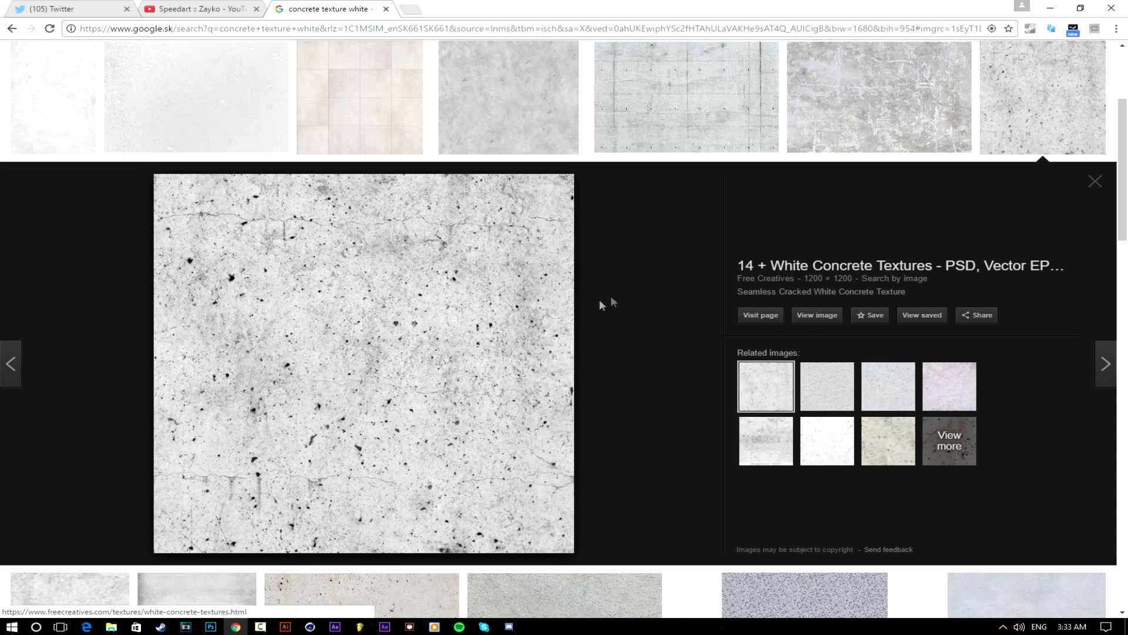
pyautogui.click(800, 323)
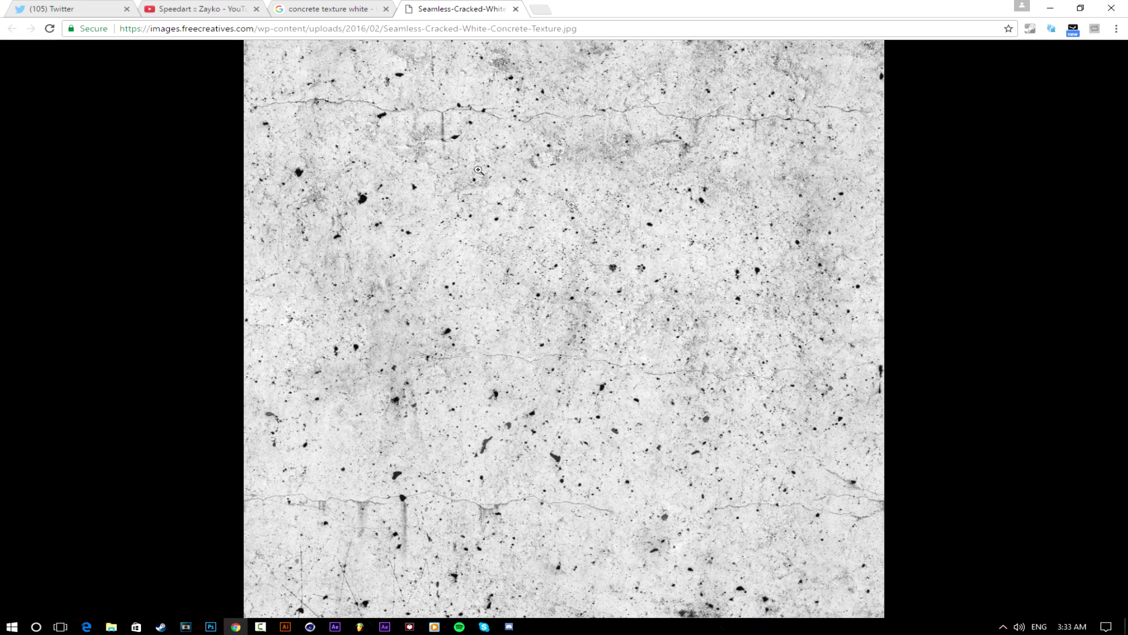
pyautogui.rightClick(461, 332)
pyautogui.click(509, 365)
# Return to Photoshop and paste the copied concrete texture as a new layer directly above the white name text layer.
pyautogui.click(210, 626)
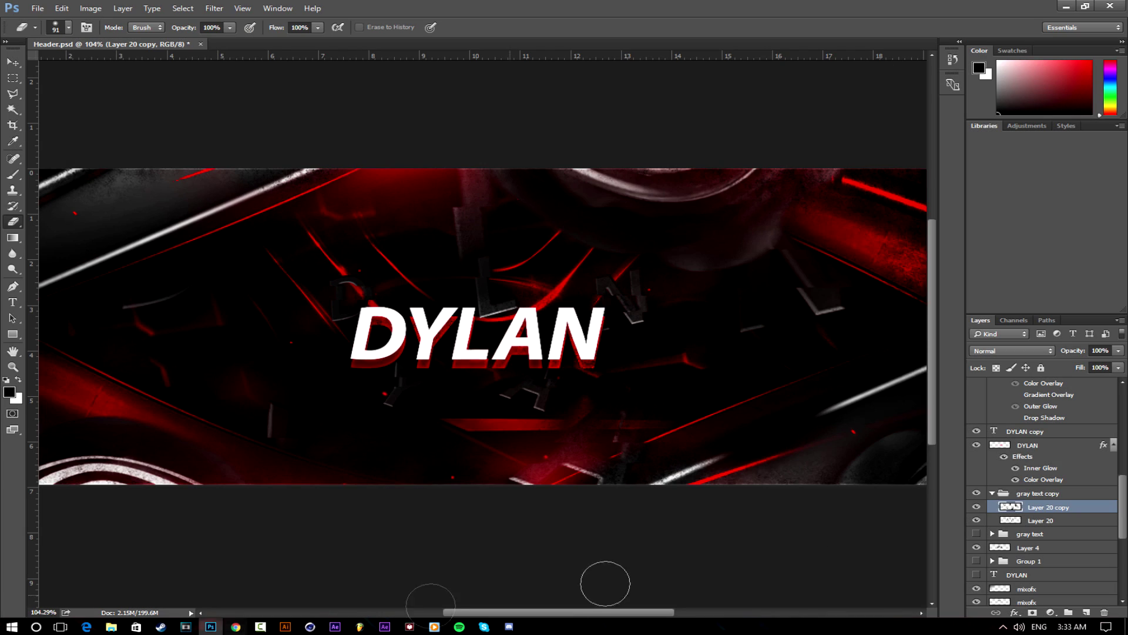
pyautogui.scroll(5, 983, 517)
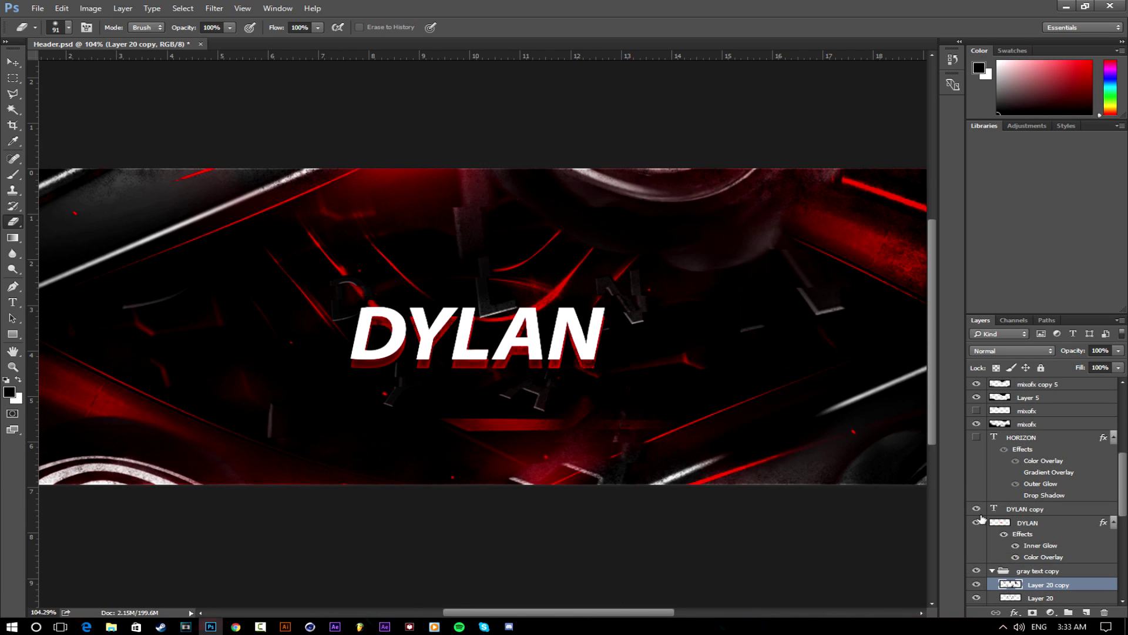
pyautogui.click(976, 510)
pyautogui.click(1049, 509)
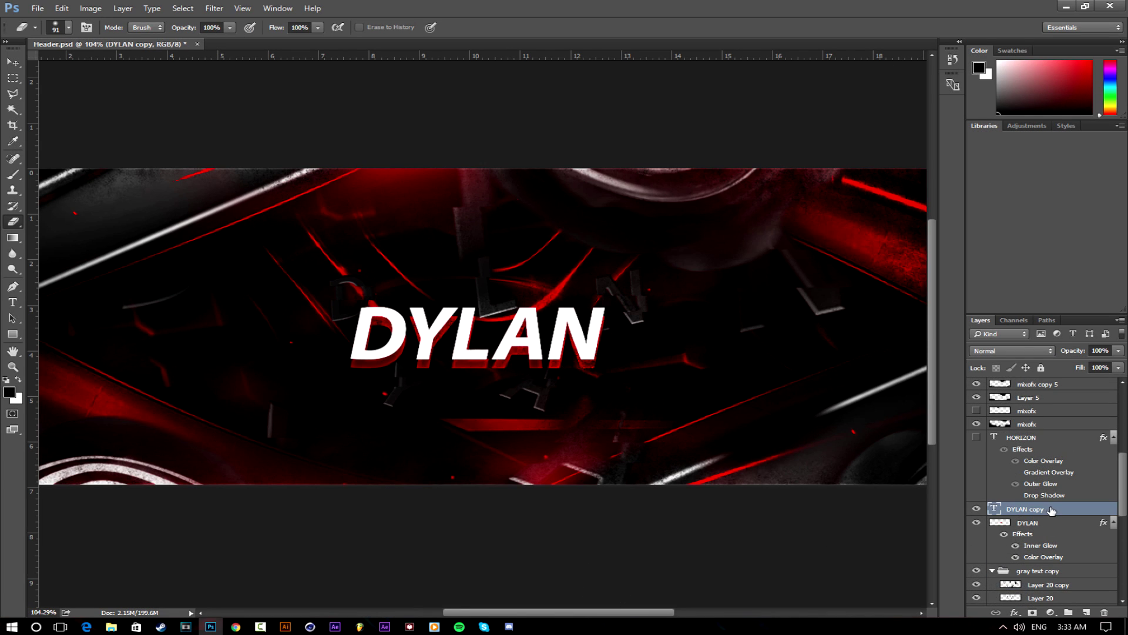
pyautogui.click(63, 9)
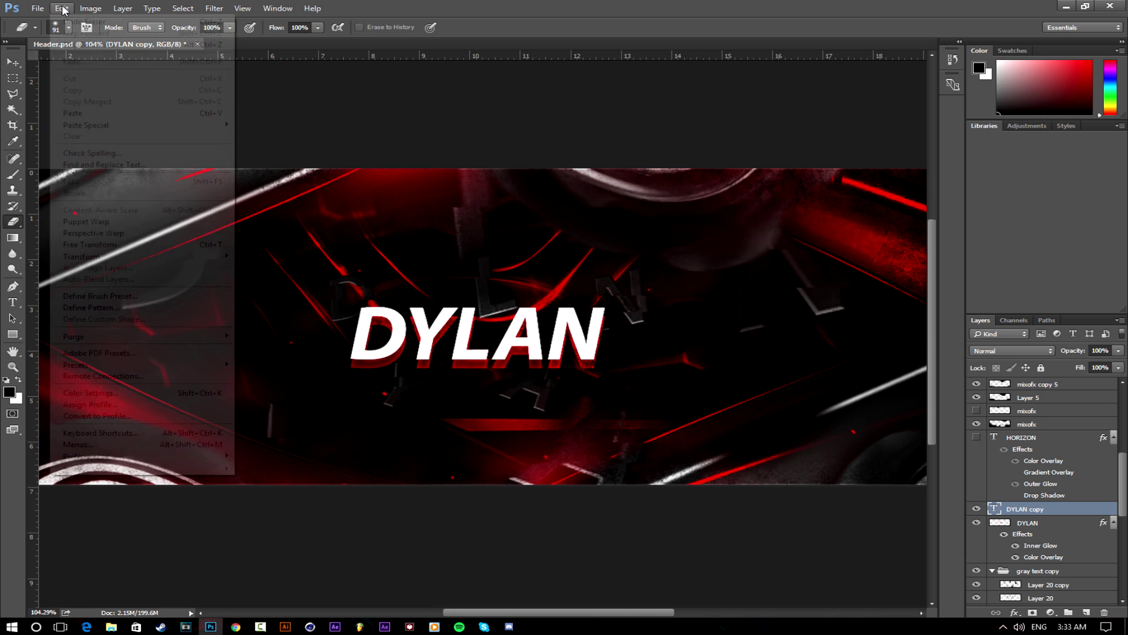
pyautogui.click(109, 115)
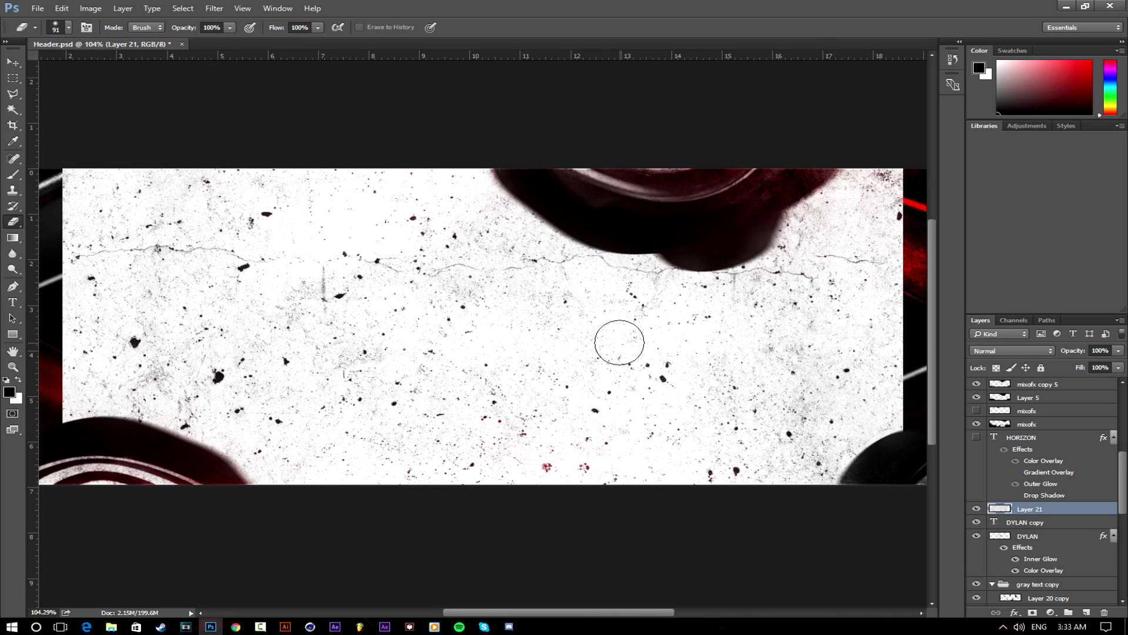
# Scale the concrete texture layer down to about 90% and shift it slightly upward over the name text.
pyautogui.hotkey('ctrl', 't')
pyautogui.moveTo(850, 197); pyautogui.dragTo(811, 232)
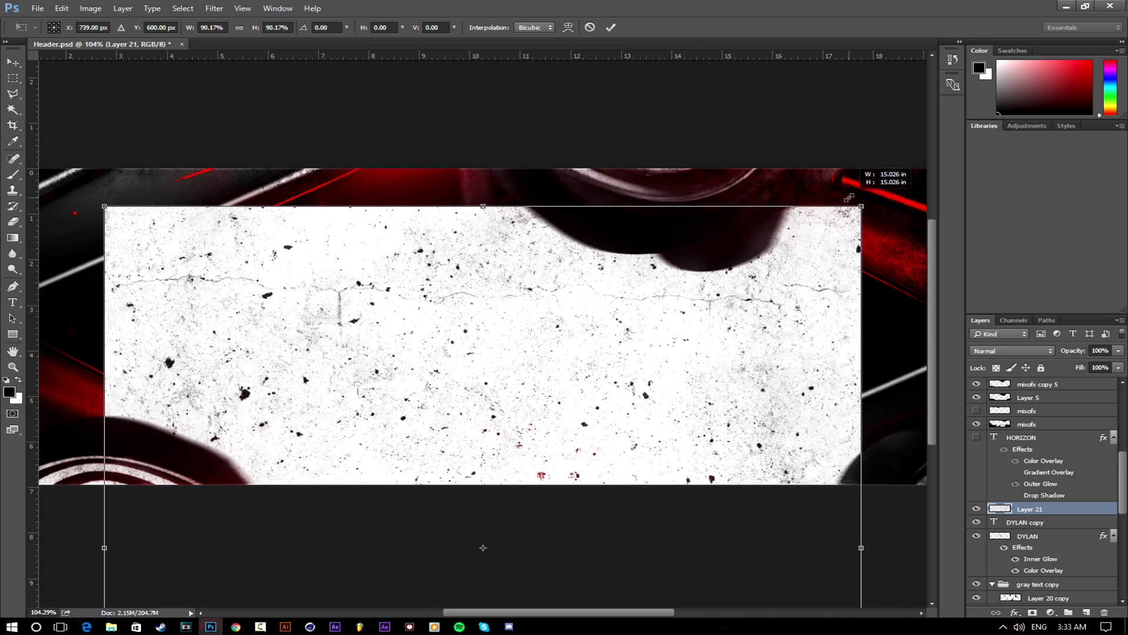
pyautogui.click(611, 27)
pyautogui.moveTo(583, 334); pyautogui.dragTo(584, 322)
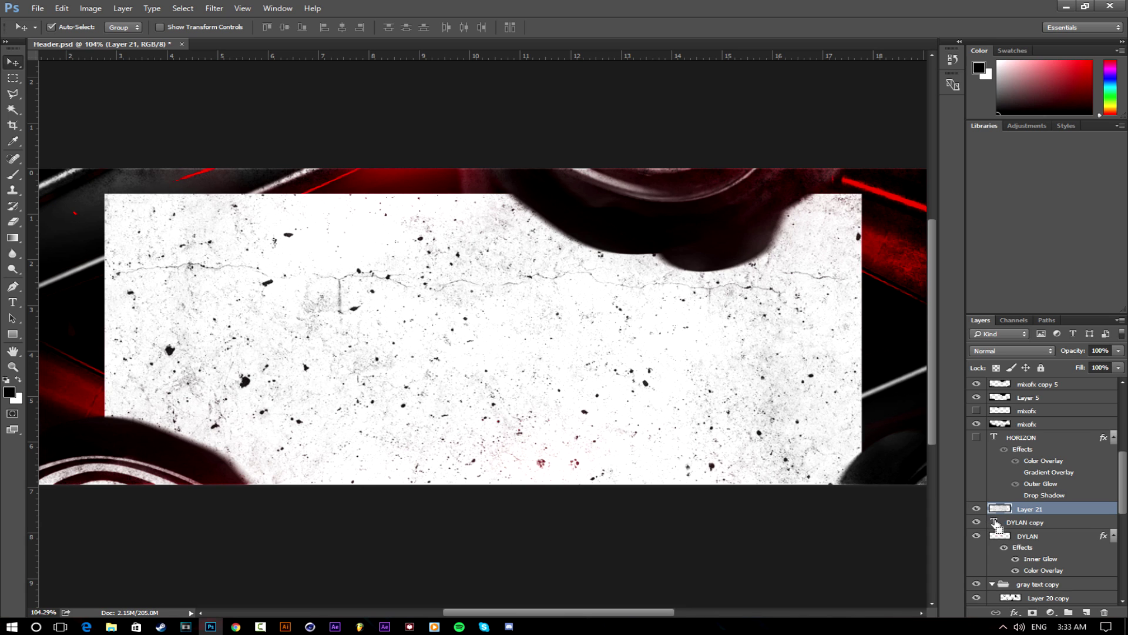
# Load the white name text's outline as a selection, invert it, delete the surrounding concrete from Layer 21, and deselect.
pyautogui.keyDown('ctrl'); pyautogui.click(999, 524); pyautogui.keyUp('ctrl')
pyautogui.press('m')
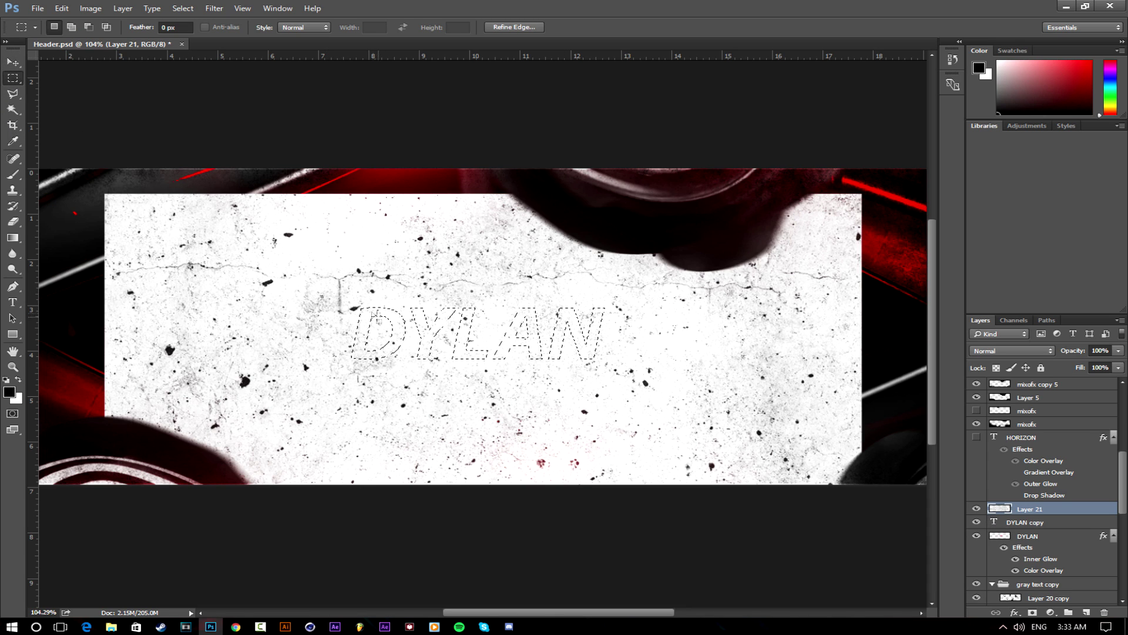
pyautogui.rightClick(379, 319)
pyautogui.click(405, 328)
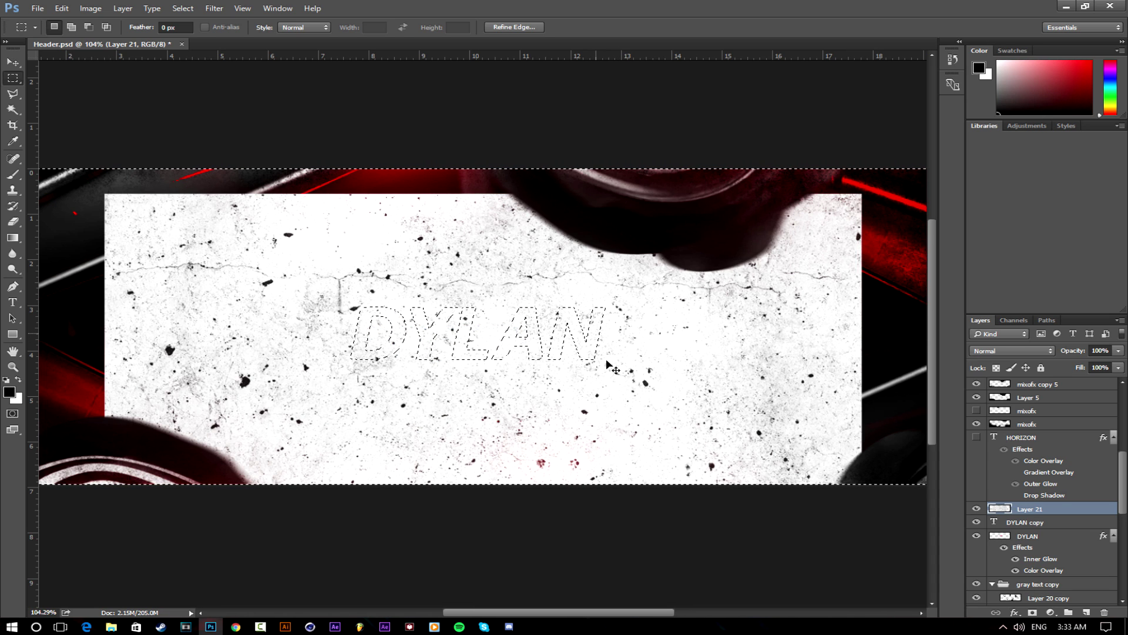
pyautogui.press('Delete')
pyautogui.hotkey('ctrl', 'd')
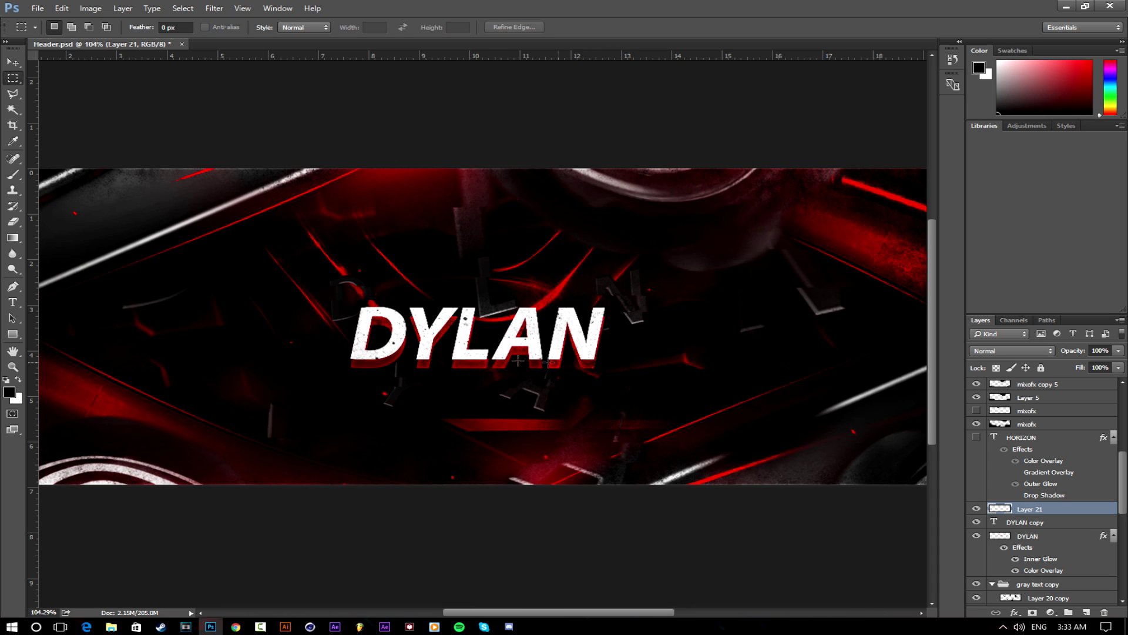
# Examine the concrete-textured name text and the whole header at several zoom levels.
pyautogui.scroll(3, 434, 349)
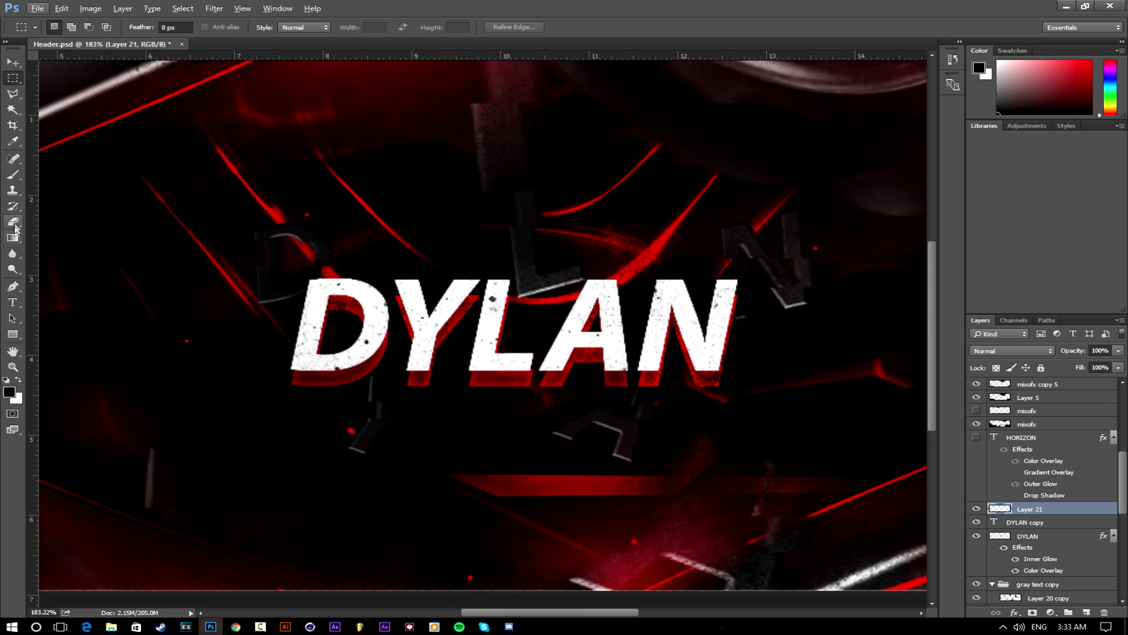
pyautogui.click(13, 222)
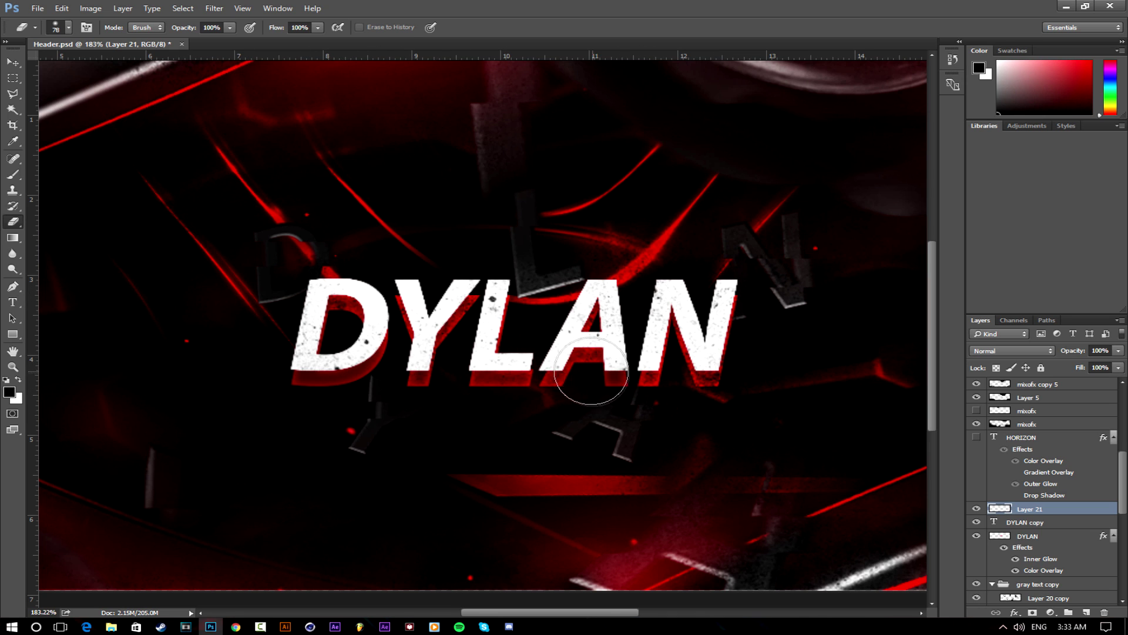
pyautogui.scroll(-3, 816, 364)
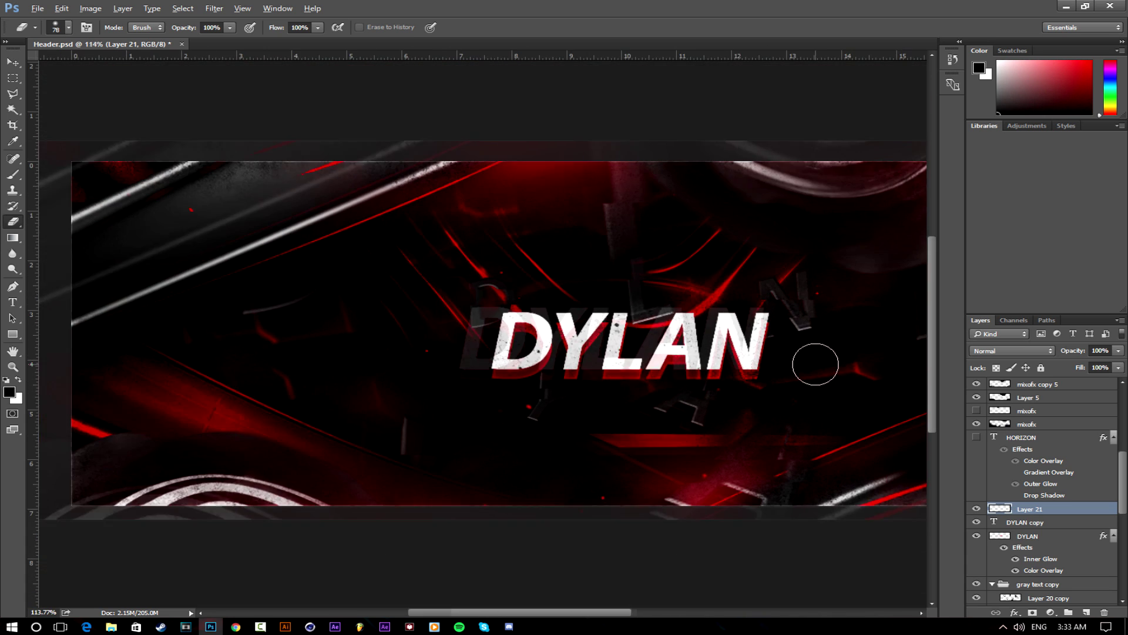
pyautogui.scroll(-2, 815, 364)
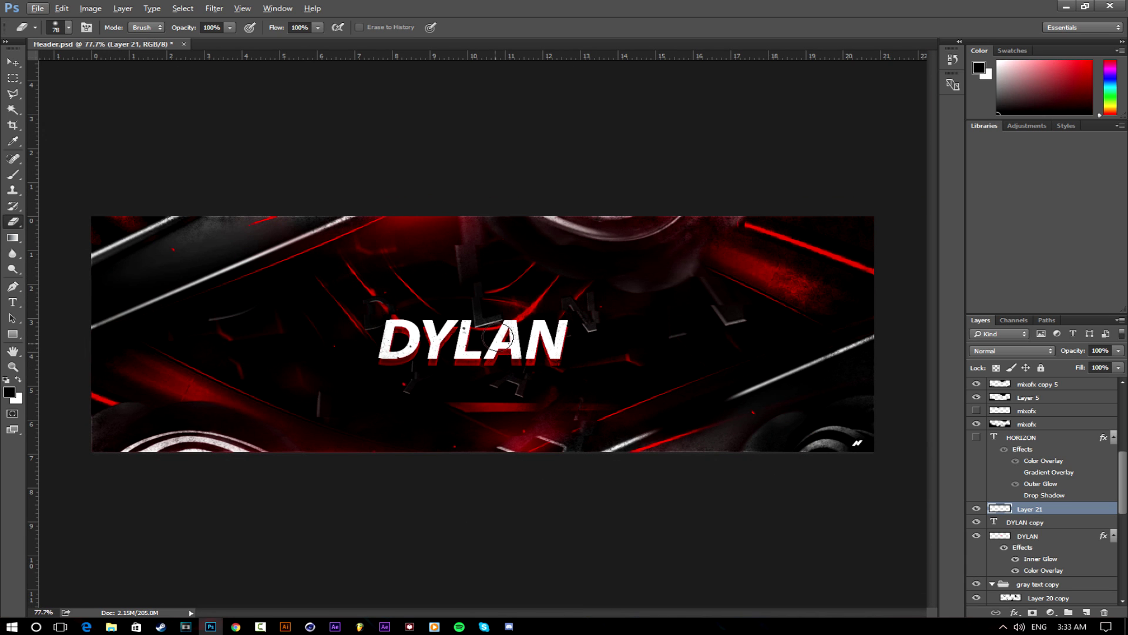
pyautogui.scroll(-1, 495, 346)
pyautogui.scroll(2, 456, 360)
pyautogui.scroll(-1, 491, 362)
pyautogui.scroll(2, 477, 376)
pyautogui.scroll(2, 463, 383)
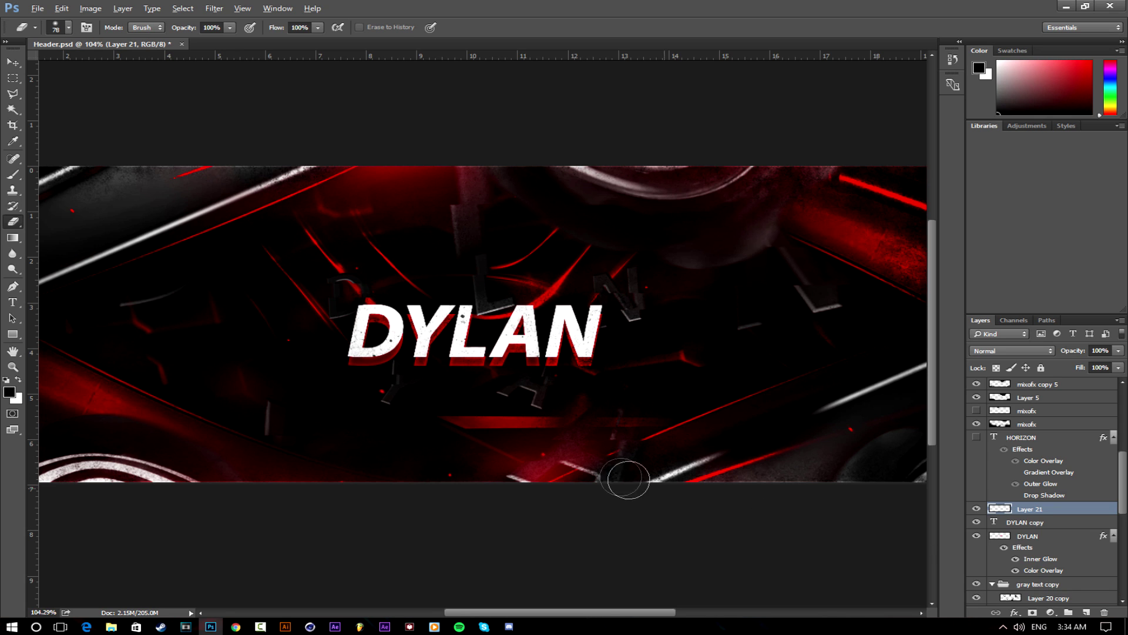
pyautogui.scroll(2, 558, 358)
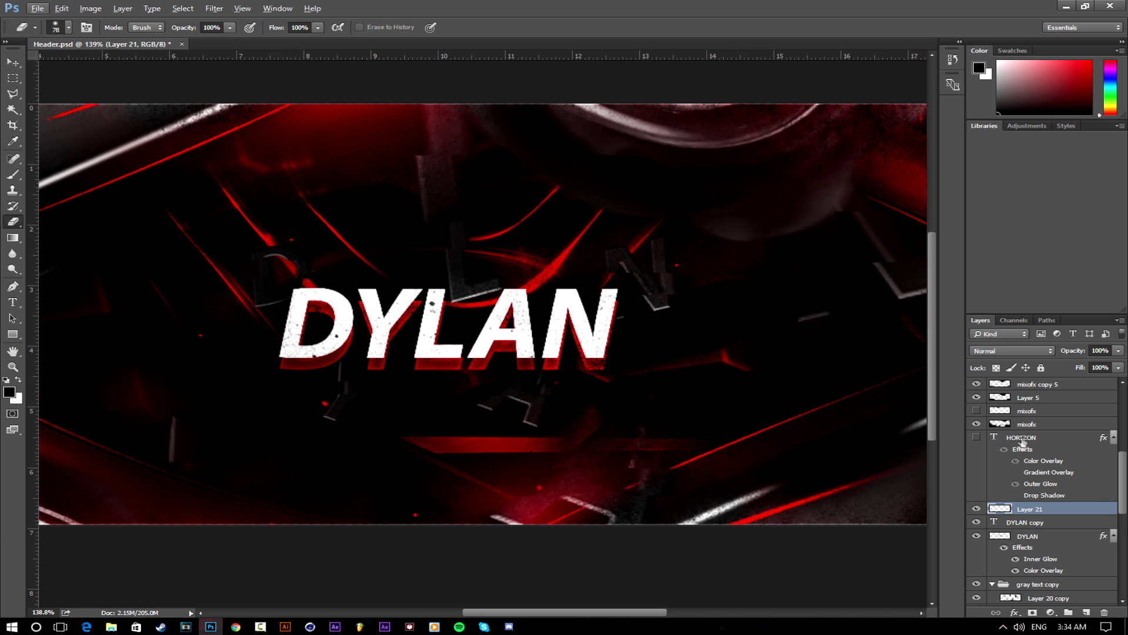
# Rasterize the white name text copy below the concrete texture and check it by toggling its visibility.
pyautogui.click(1003, 521)
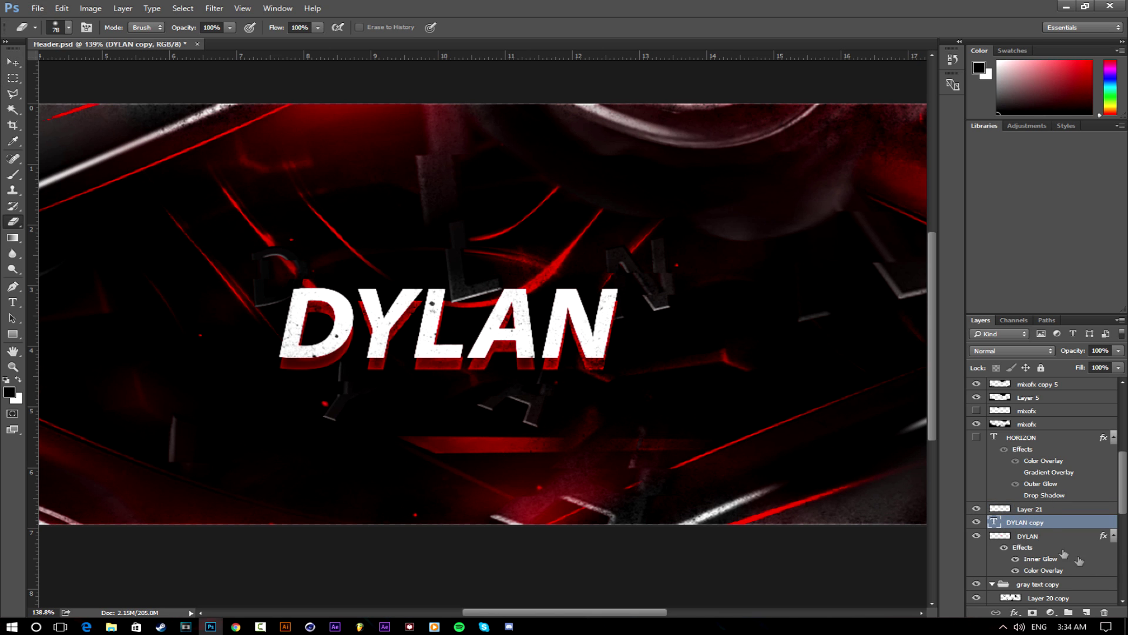
pyautogui.rightClick(1037, 528)
pyautogui.click(945, 229)
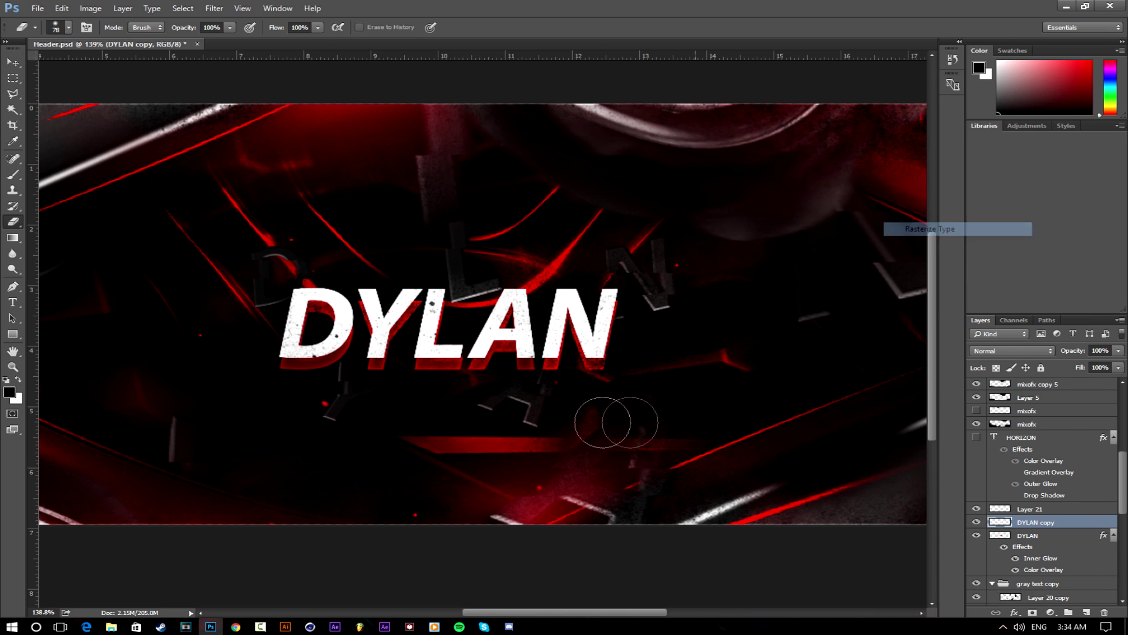
pyautogui.click(976, 521)
pyautogui.click(977, 520)
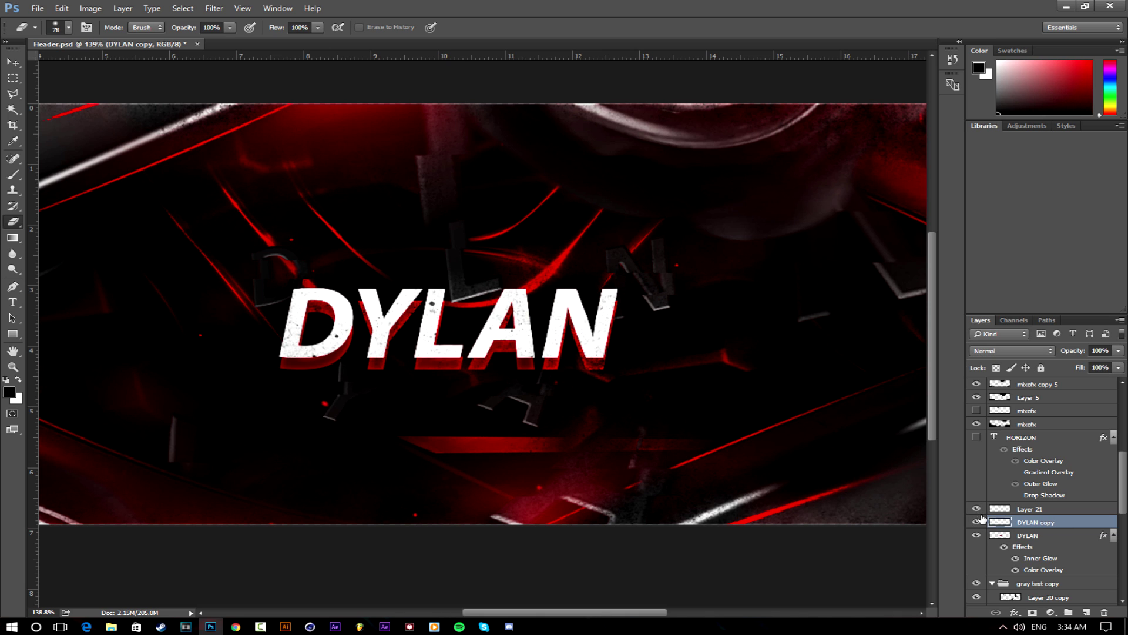
pyautogui.click(978, 520)
pyautogui.click(978, 520)
# Select a rectangular strip across the lower part of the white N and copy it to a new layer.
pyautogui.click(13, 78)
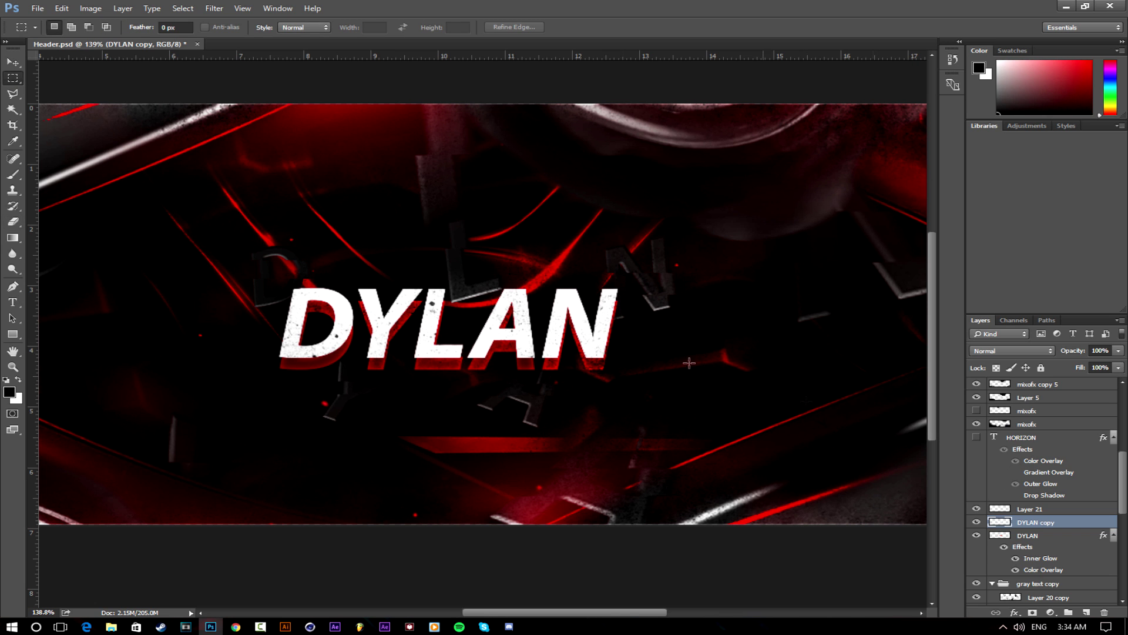
pyautogui.scroll(-1, 656, 225)
pyautogui.scroll(3, 676, 235)
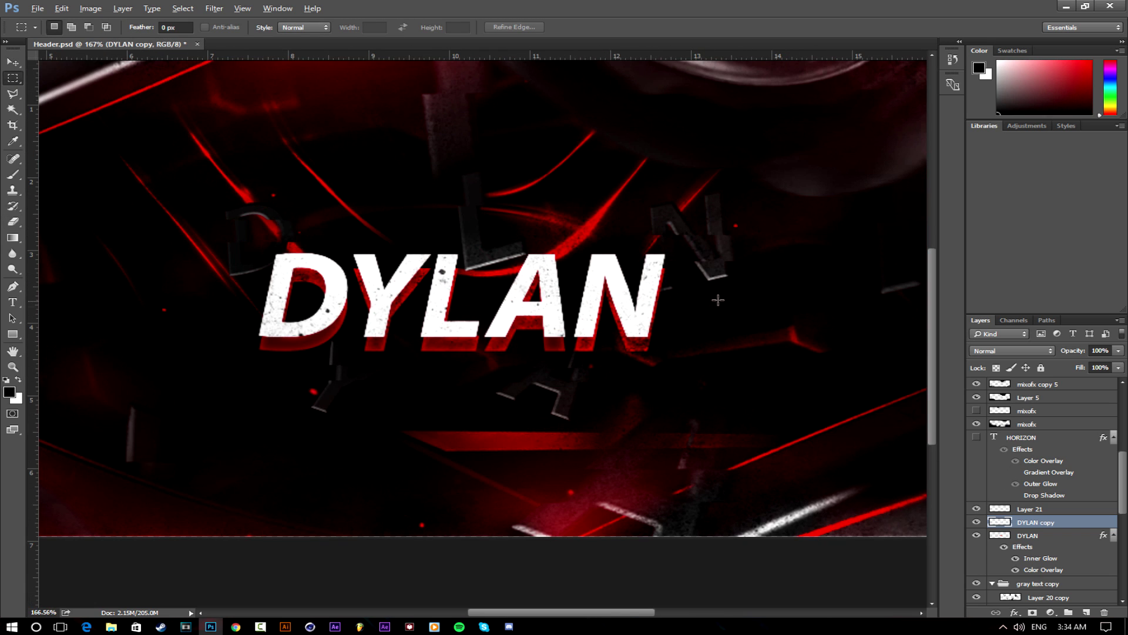
pyautogui.scroll(-2, 675, 312)
pyautogui.scroll(2, 673, 317)
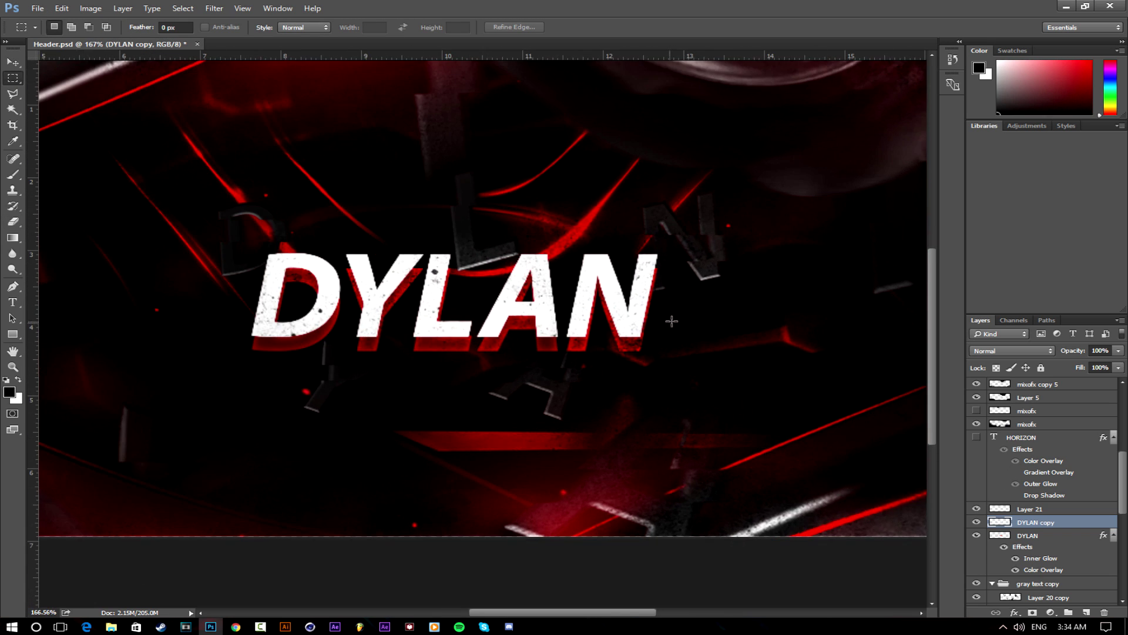
pyautogui.moveTo(682, 300); pyautogui.dragTo(560, 327)
pyautogui.rightClick(628, 322)
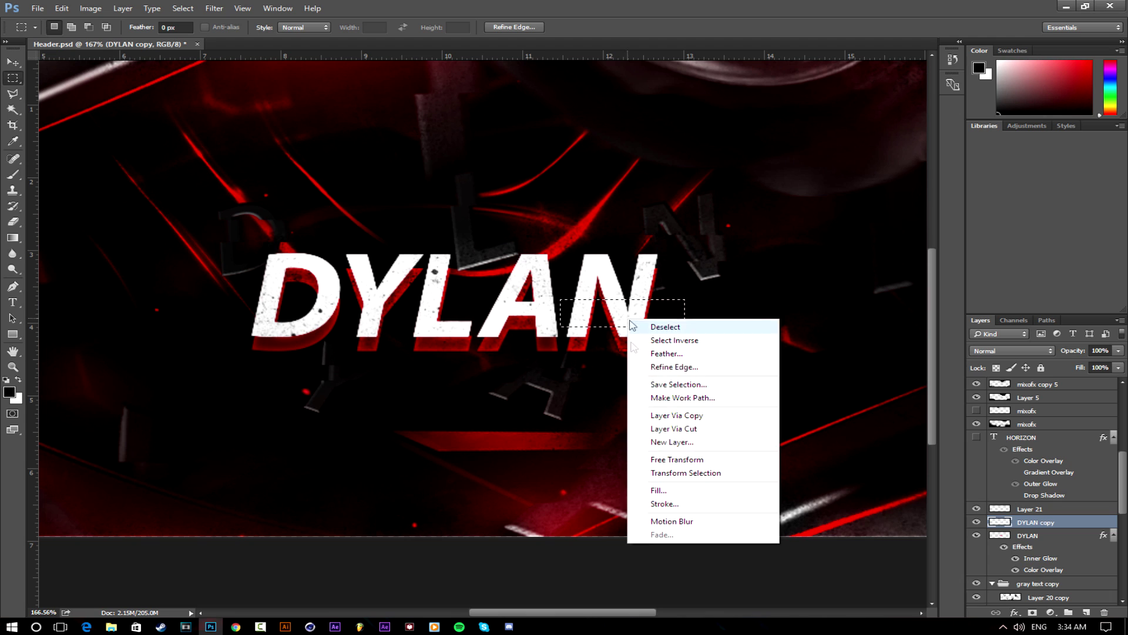
pyautogui.click(697, 419)
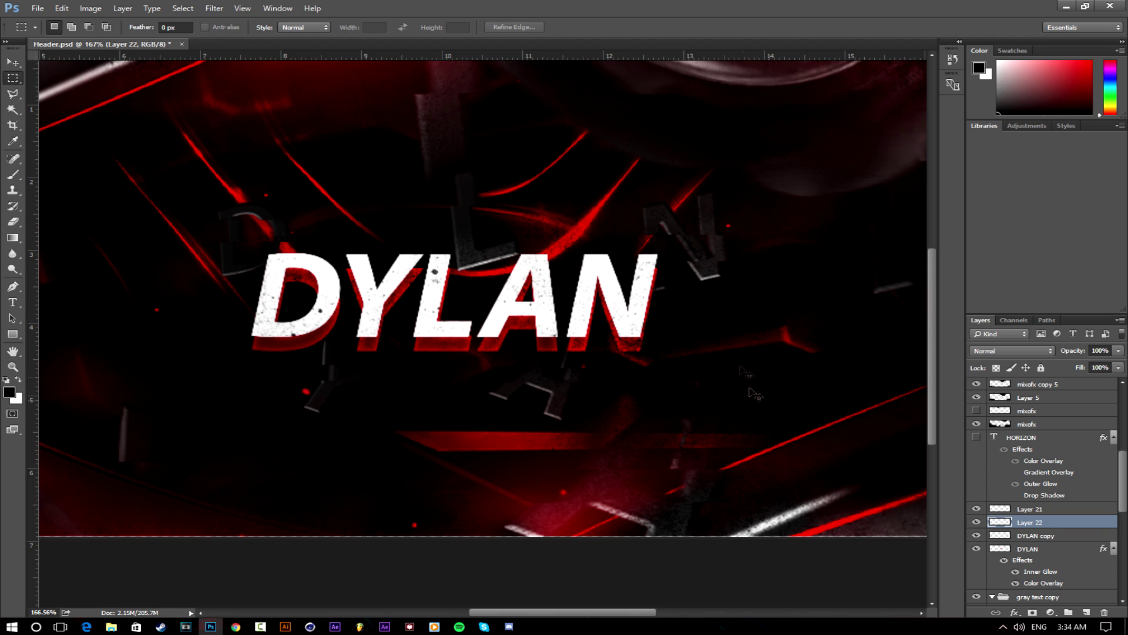
# Enlarge the N strip to about 130%, offset it to the lower right of the name, and place its layer above Layer 21.
pyautogui.hotkey('ctrl', 't')
pyautogui.moveTo(659, 297); pyautogui.dragTo(666, 298)
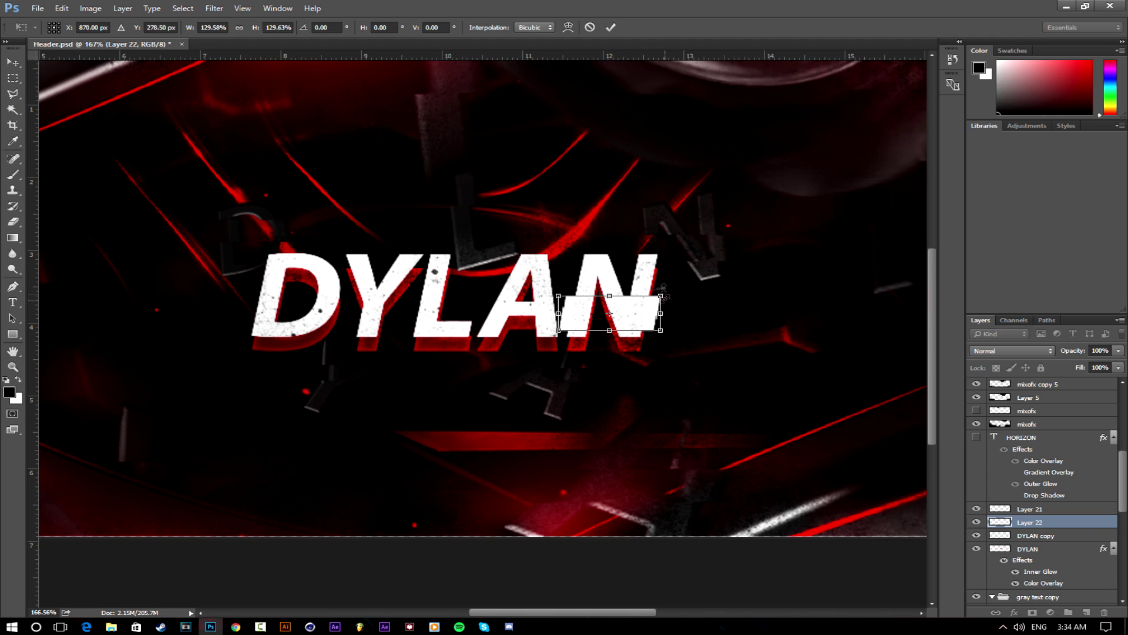
pyautogui.click(612, 27)
pyautogui.press('v')
pyautogui.moveTo(646, 323); pyautogui.dragTo(729, 363)
pyautogui.moveTo(1037, 522); pyautogui.dragTo(1034, 507)
pyautogui.moveTo(739, 388); pyautogui.dragTo(713, 360)
# Identify the name text, texture and N strip layers by toggling their visibility, and select Layer 22.
pyautogui.keyDown('ctrl'); pyautogui.click(713, 360); pyautogui.keyUp('ctrl')
pyautogui.moveTo(1120, 445); pyautogui.dragTo(1120, 509)
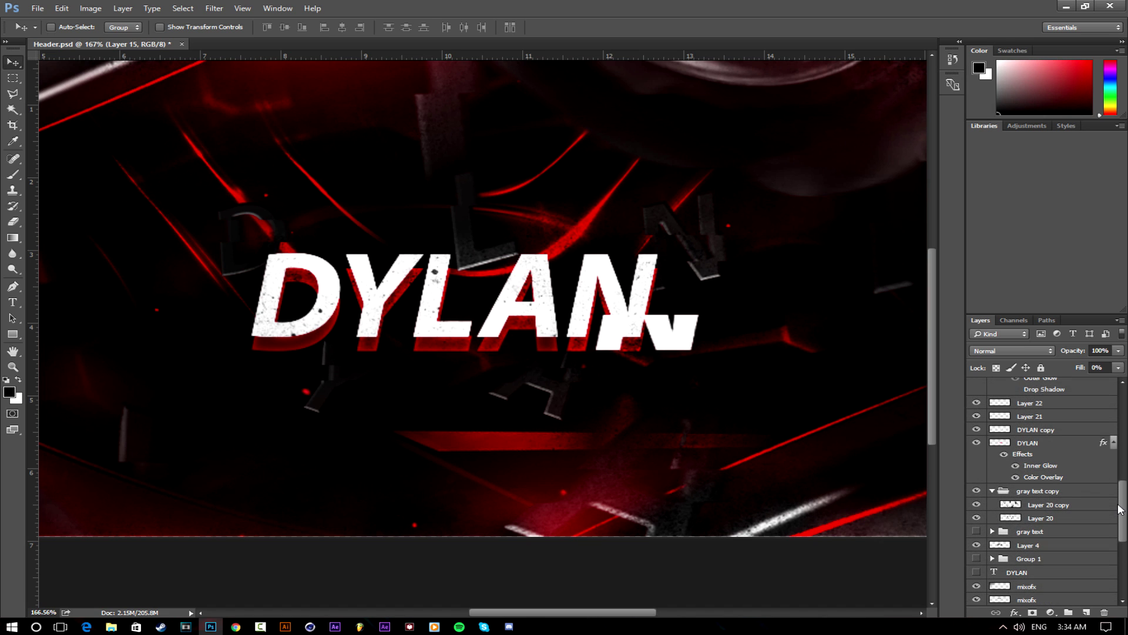
pyautogui.scroll(4, 1102, 482)
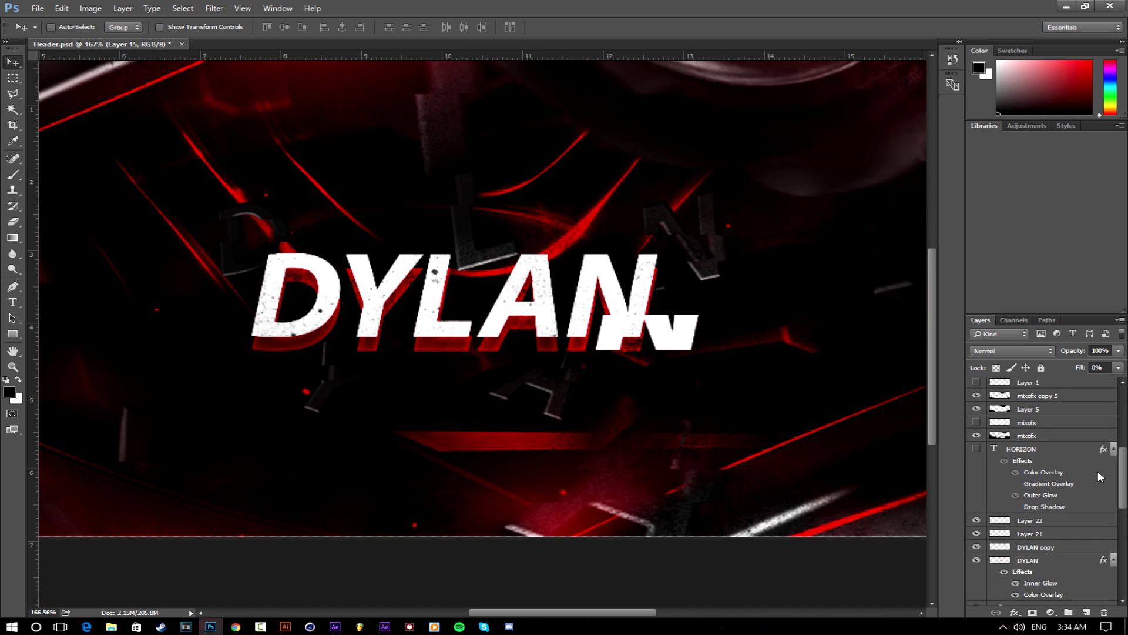
pyautogui.scroll(-4, 1094, 497)
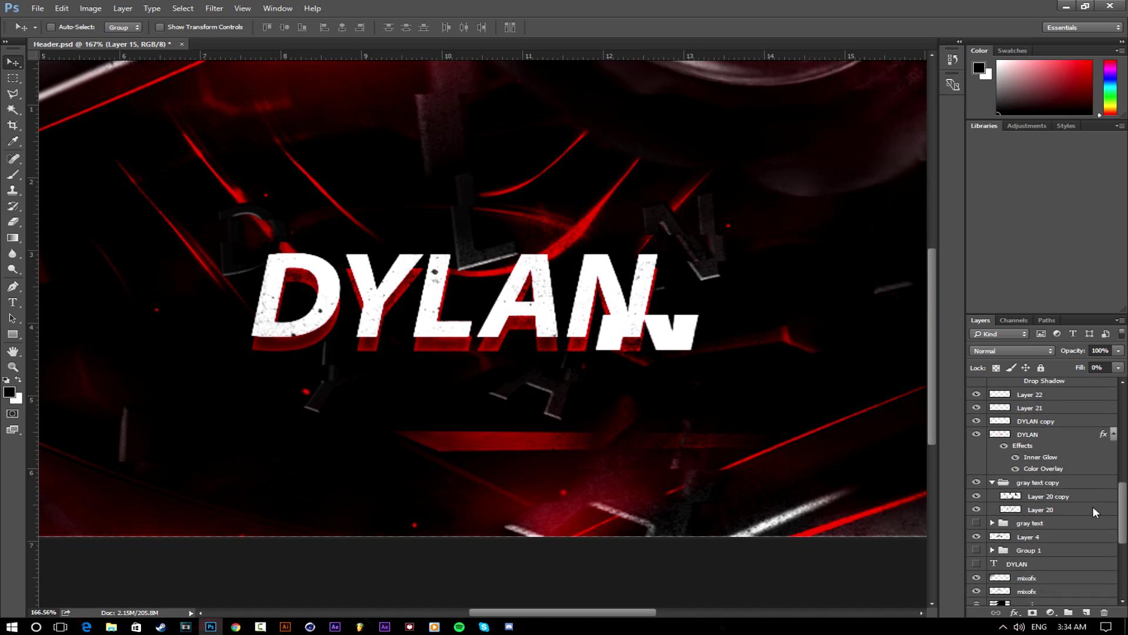
pyautogui.scroll(1, 1093, 509)
pyautogui.click(977, 429)
pyautogui.click(977, 428)
pyautogui.click(976, 416)
pyautogui.click(977, 416)
pyautogui.click(1010, 403)
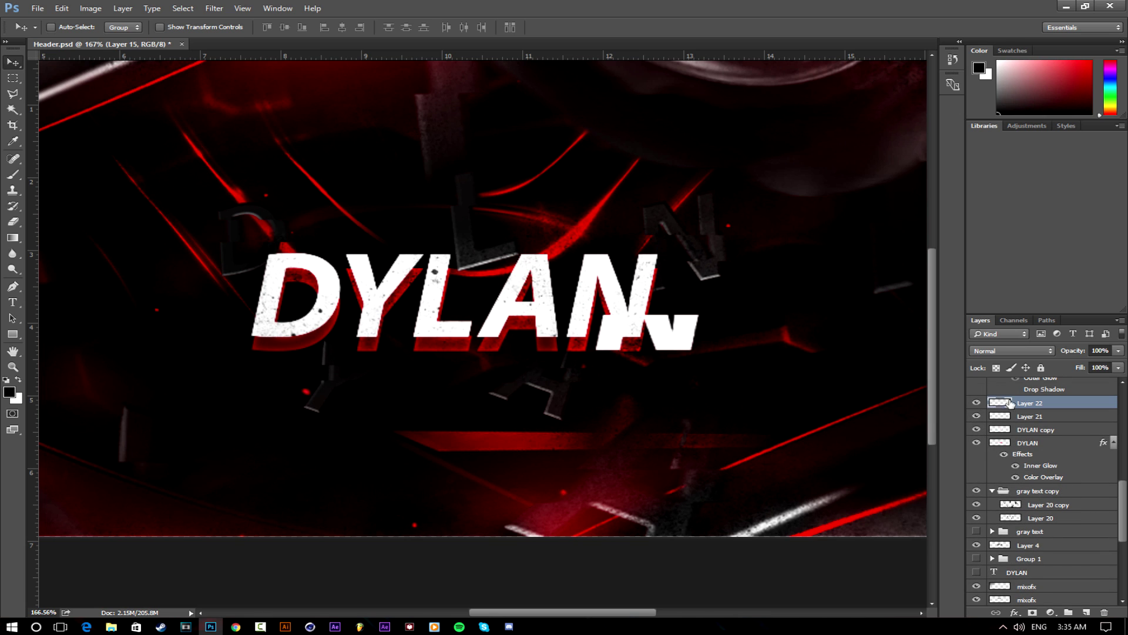
pyautogui.click(976, 403)
pyautogui.click(977, 402)
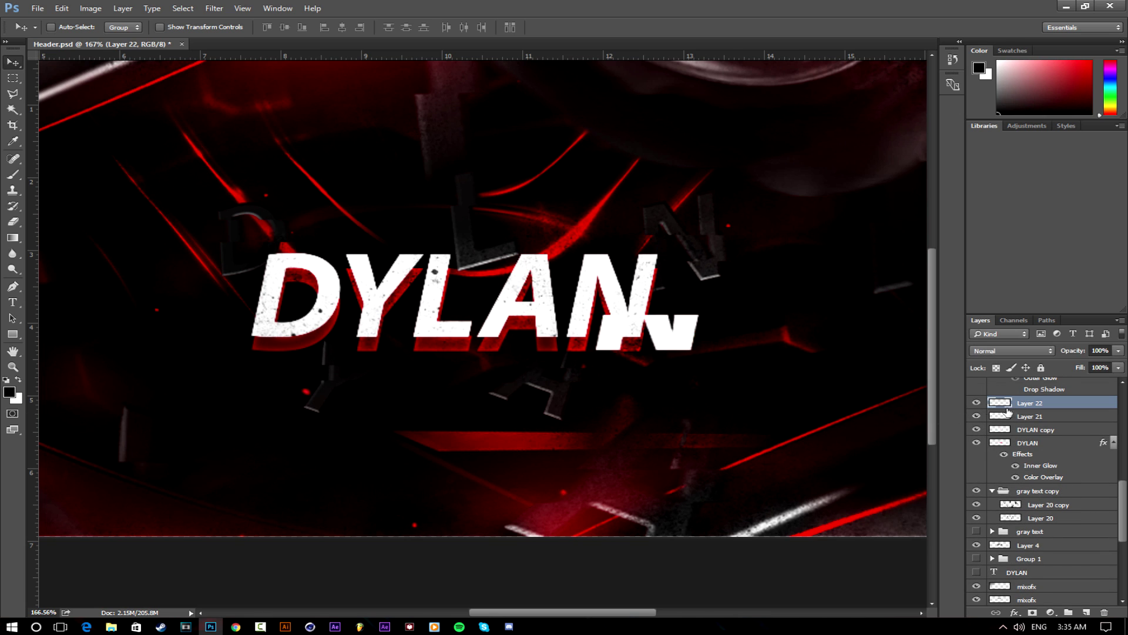
# Add a Color Overlay to the N strip on Layer 22, using dark grey #161515 sampled from the scattered grey D.
pyautogui.press('h')
pyautogui.doubleClick(1058, 406)
pyautogui.moveTo(473, 108); pyautogui.dragTo(894, 204)
pyautogui.click(769, 370)
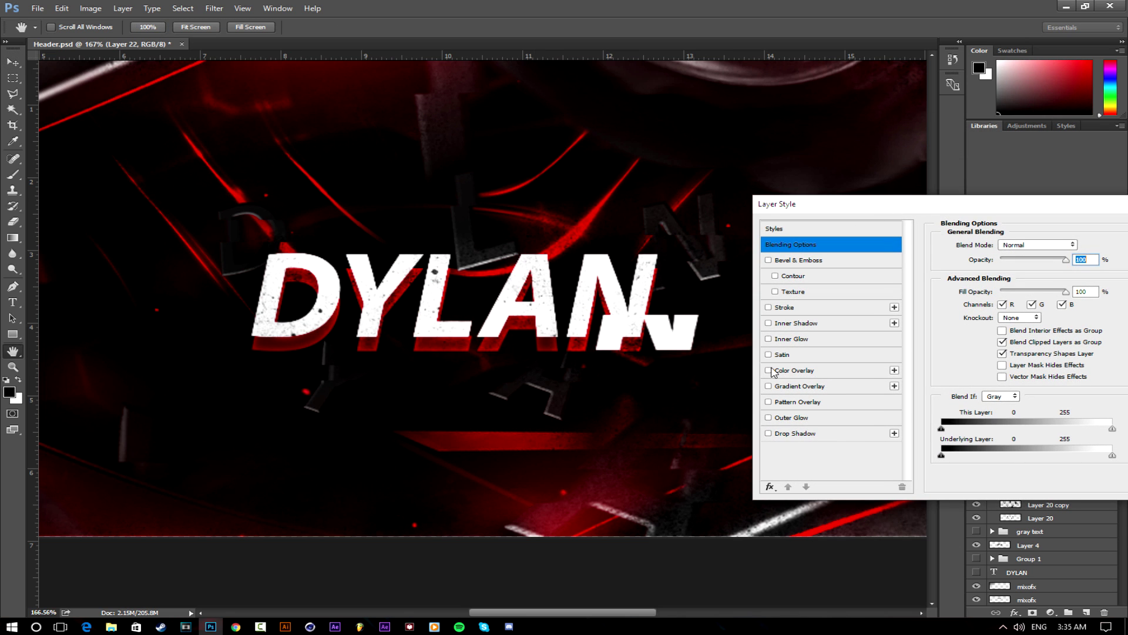
pyautogui.click(795, 370)
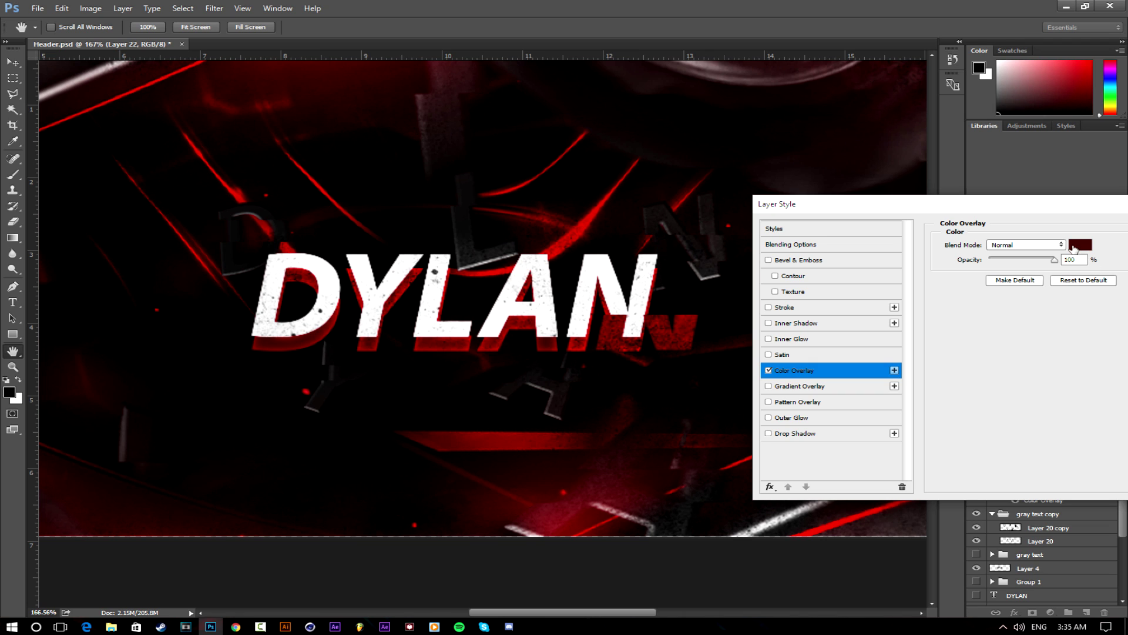
pyautogui.click(1080, 244)
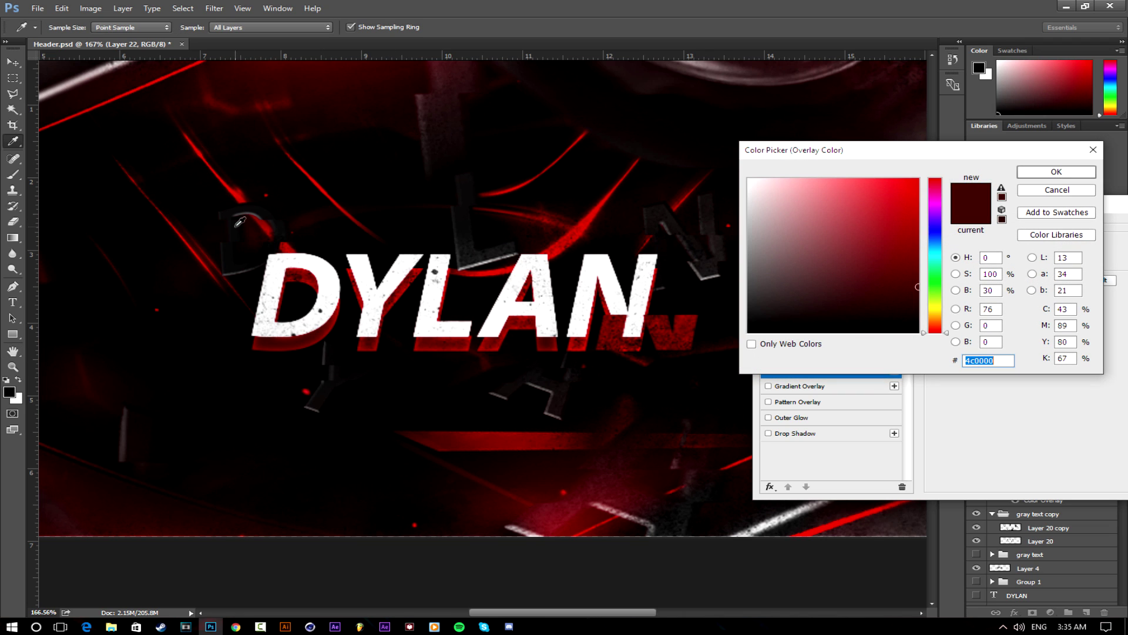
pyautogui.click(236, 248)
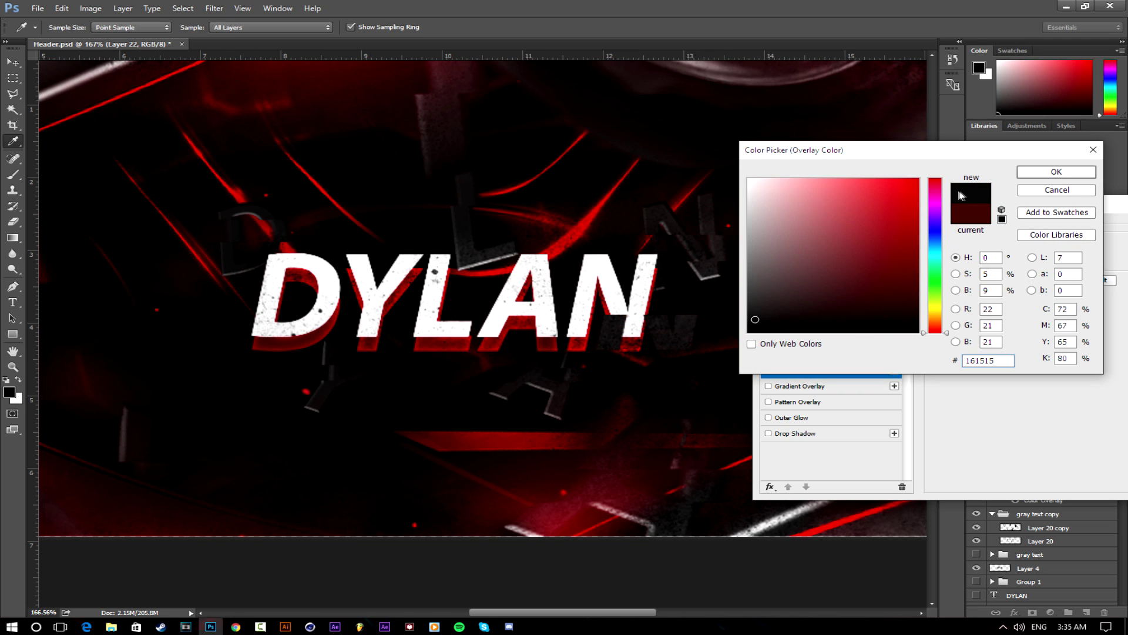
pyautogui.click(1056, 170)
pyautogui.moveTo(899, 212); pyautogui.dragTo(508, 240)
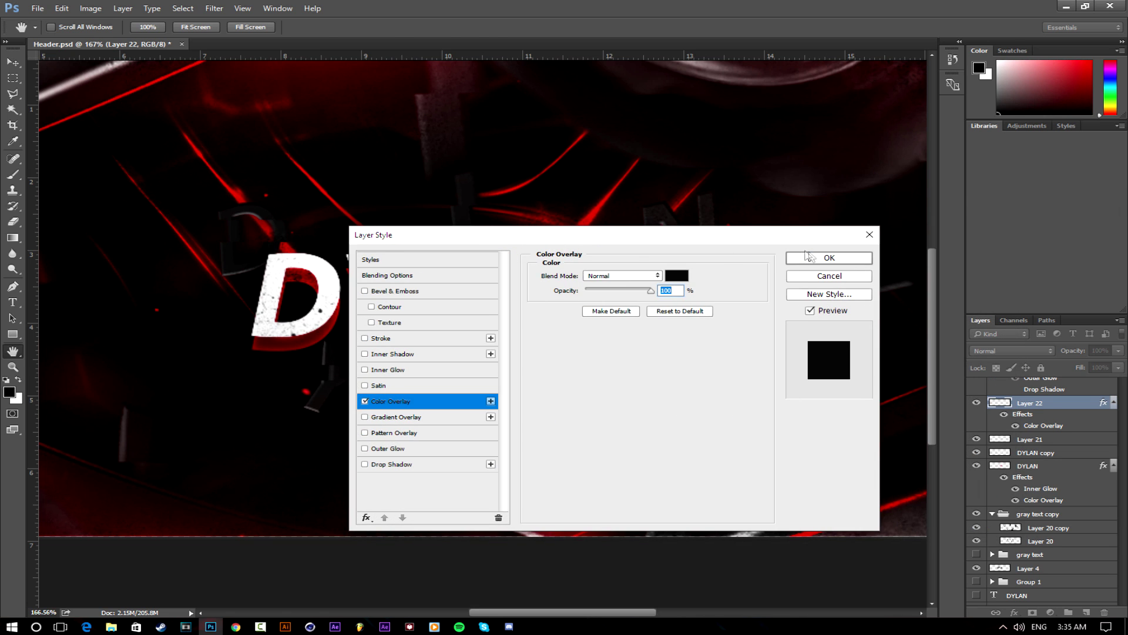
pyautogui.click(814, 258)
# Duplicate the dark N strip layer and shift the original Layer 22 slightly up and to the right.
pyautogui.hotkey('ctrl', 'j')
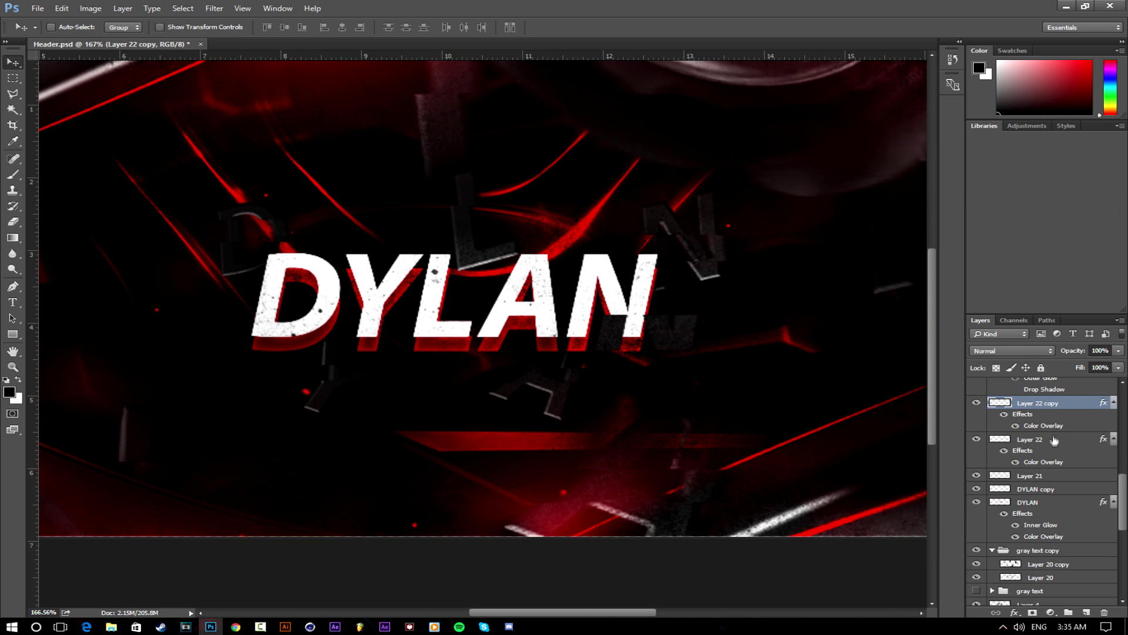
pyautogui.click(1052, 439)
pyautogui.moveTo(681, 356); pyautogui.dragTo(692, 332)
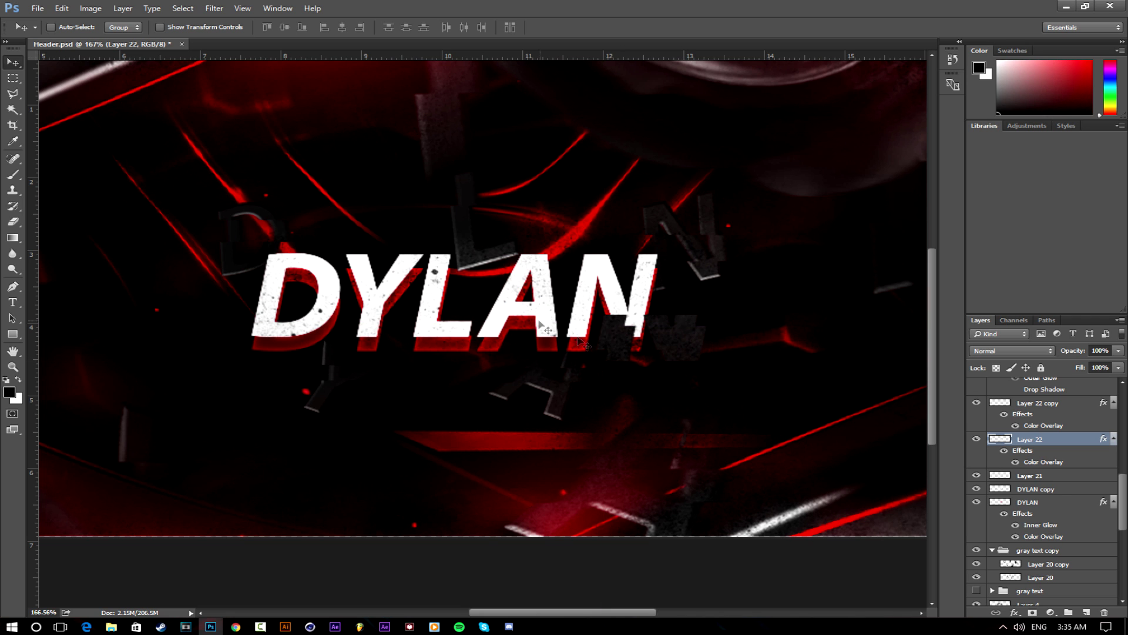
# Change Layer 22's Color Overlay to the red sampled from the offset beneath the name text's L.
pyautogui.doubleClick(1073, 441)
pyautogui.moveTo(587, 224); pyautogui.dragTo(923, 237)
pyautogui.click(732, 403)
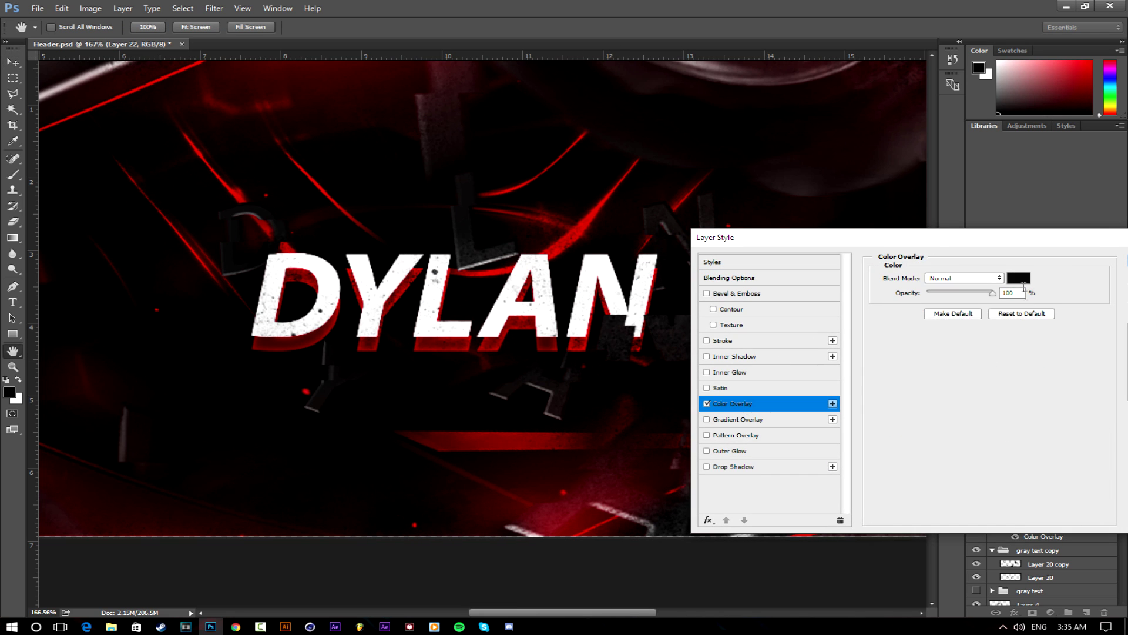
pyautogui.click(1018, 277)
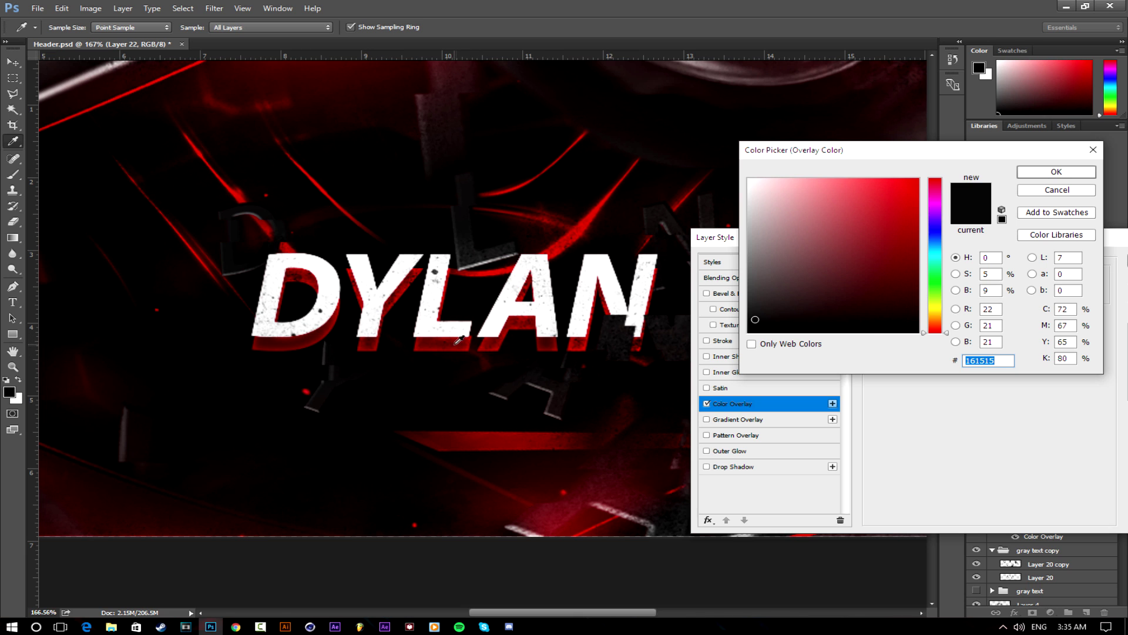
pyautogui.click(458, 343)
pyautogui.click(1056, 171)
pyautogui.click(937, 262)
# Resize and reposition the red N strip on Layer 22 behind the dark strip with Free Transform.
pyautogui.hotkey('ctrl', 't')
pyautogui.moveTo(711, 338); pyautogui.dragTo(666, 333)
pyautogui.press('Return')
pyautogui.scroll(-3, 663, 341)
pyautogui.scroll(4, 662, 341)
pyautogui.hotkey('ctrl', 't')
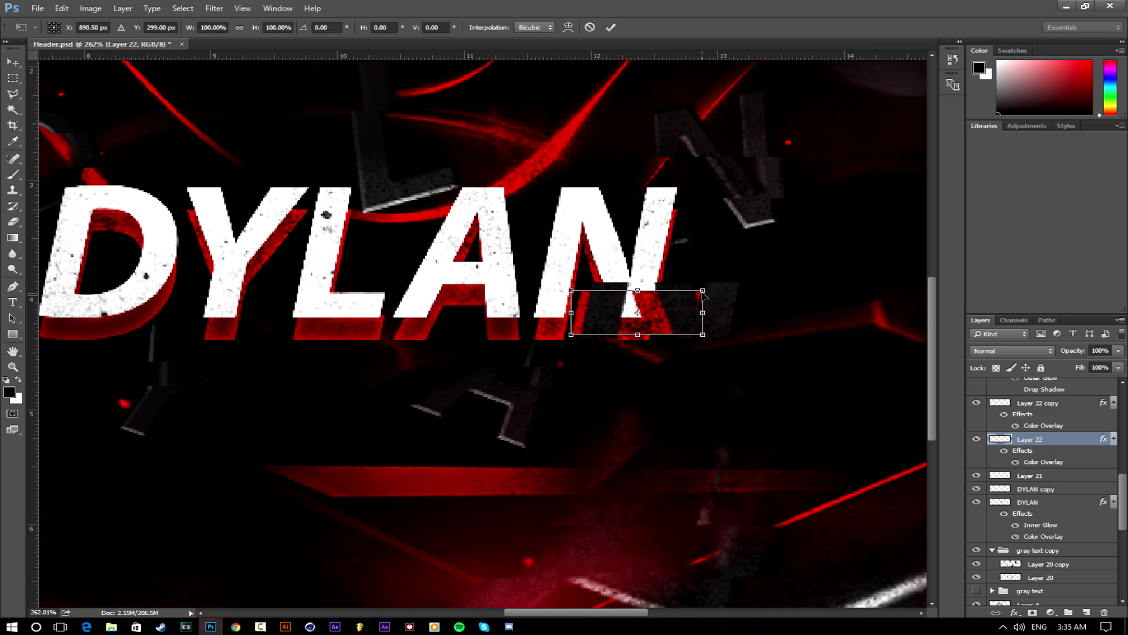
pyautogui.moveTo(703, 290)
pyautogui.mouseDown()
pyautogui.moveTo(744, 281)
pyautogui.moveTo(711, 301)
pyautogui.mouseUp()
pyautogui.click(611, 27)
pyautogui.scroll(-5, 514, 400)
pyautogui.scroll(2, 406, 449)
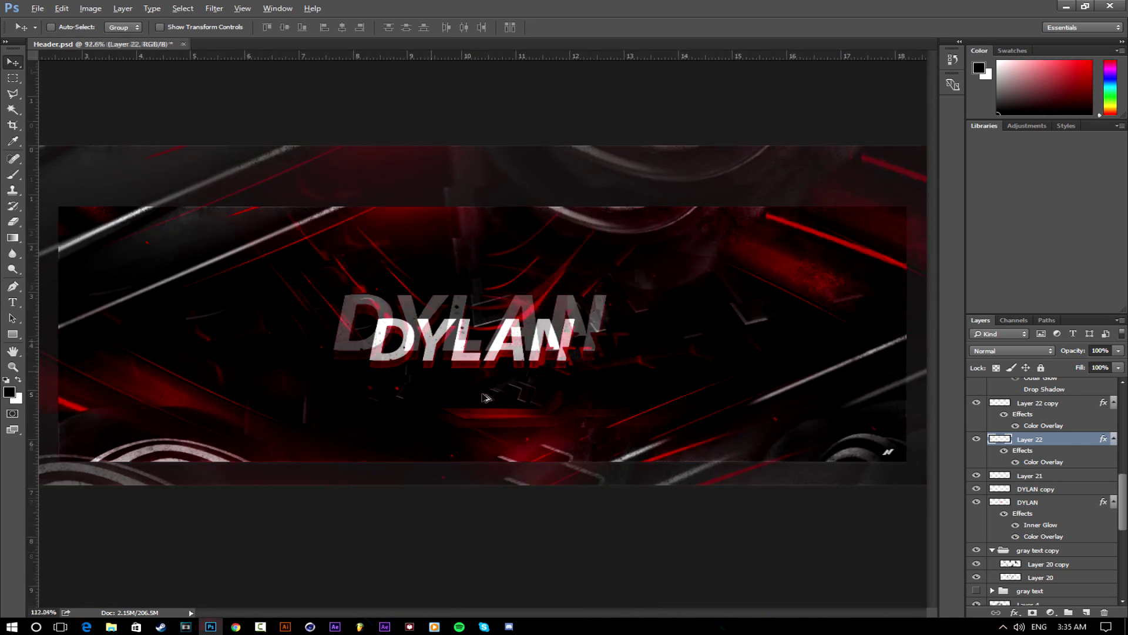
# Set the Color Overlay of Layer 22 to red #8e0000 after trying near-black and brighter red shades.
pyautogui.doubleClick(1086, 439)
pyautogui.moveTo(753, 246); pyautogui.dragTo(965, 226)
pyautogui.click(708, 385)
pyautogui.click(994, 330)
pyautogui.click(744, 318)
pyautogui.click(753, 327)
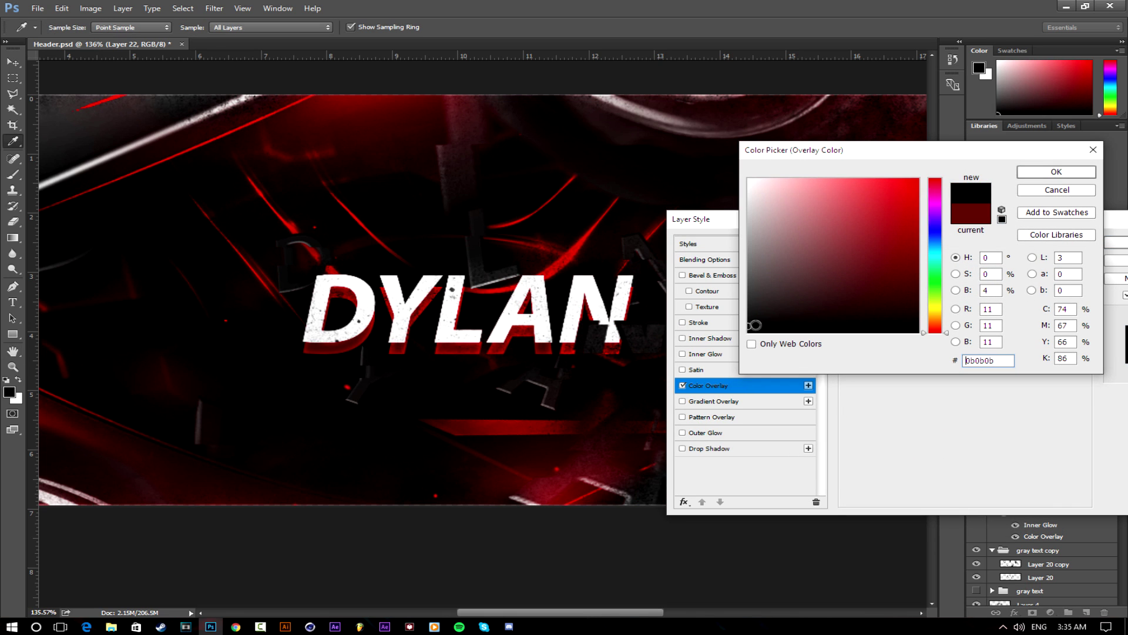
pyautogui.moveTo(766, 286)
pyautogui.mouseDown()
pyautogui.moveTo(793, 246)
pyautogui.moveTo(781, 273)
pyautogui.moveTo(759, 274)
pyautogui.moveTo(923, 177)
pyautogui.mouseUp()
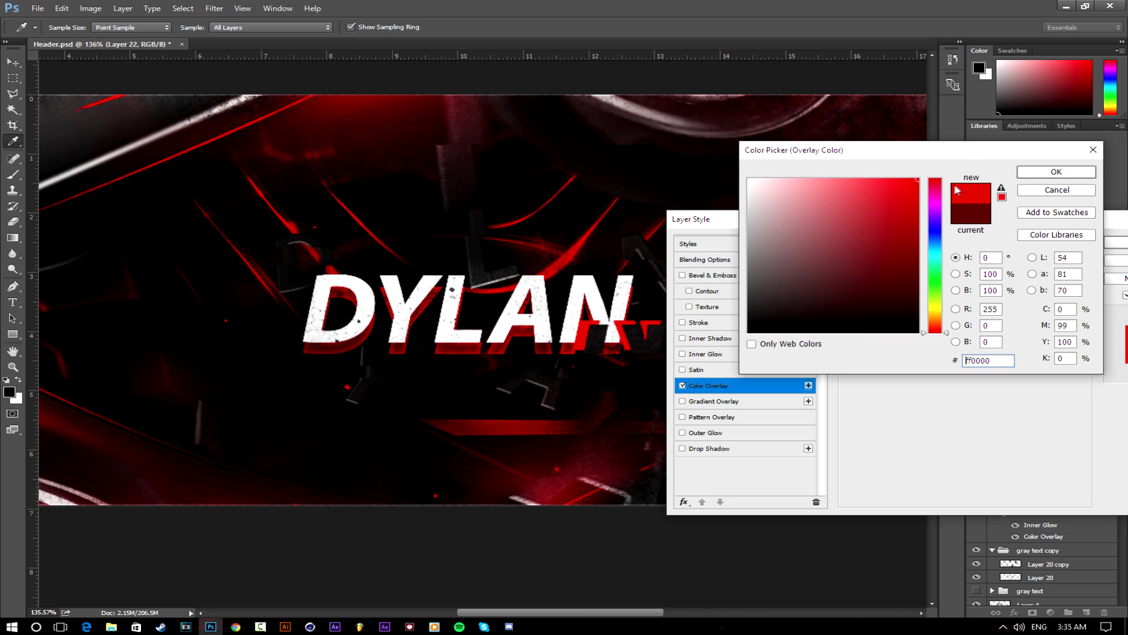
pyautogui.moveTo(907, 266)
pyautogui.mouseDown()
pyautogui.moveTo(914, 320)
pyautogui.moveTo(922, 314)
pyautogui.moveTo(890, 264)
pyautogui.moveTo(917, 232)
pyautogui.moveTo(875, 279)
pyautogui.moveTo(862, 277)
pyautogui.mouseUp()
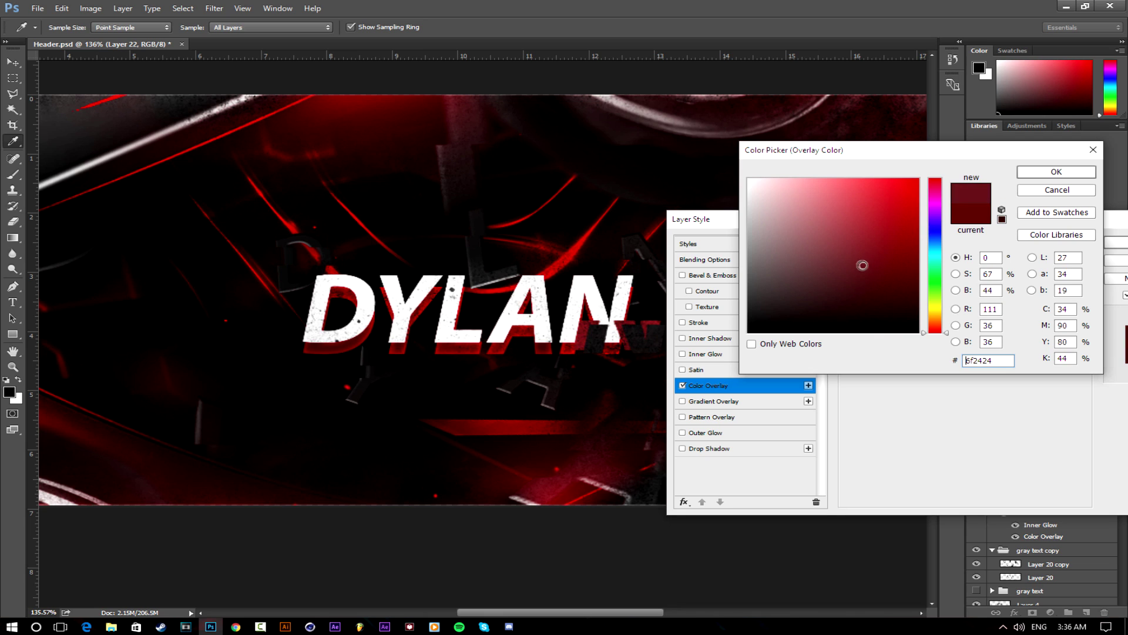
pyautogui.moveTo(917, 303); pyautogui.dragTo(921, 331)
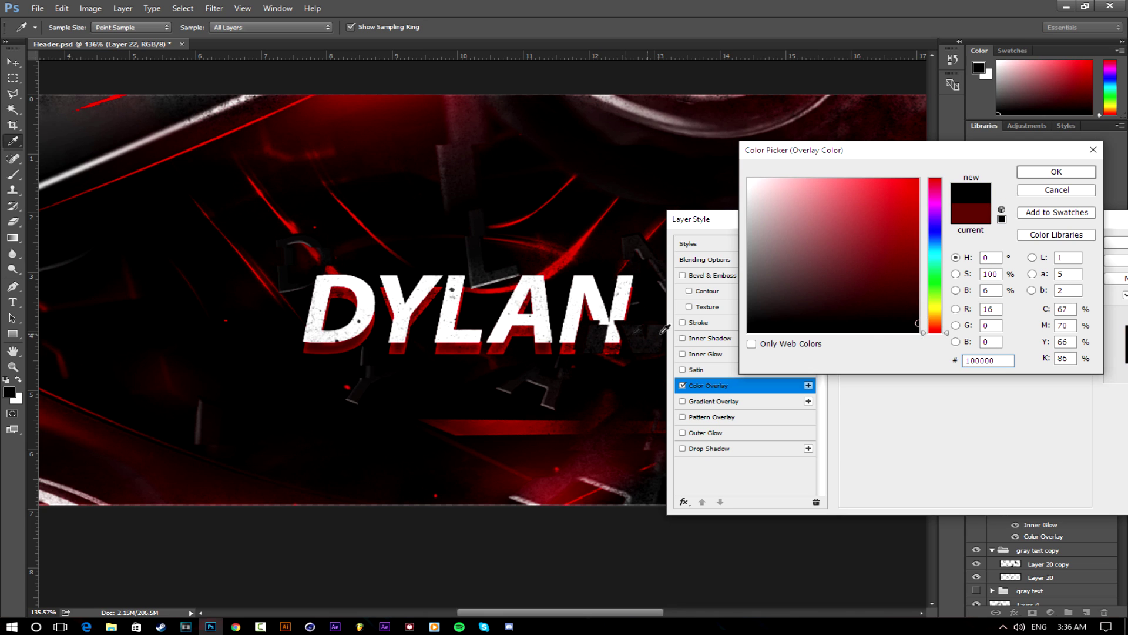
pyautogui.click(335, 345)
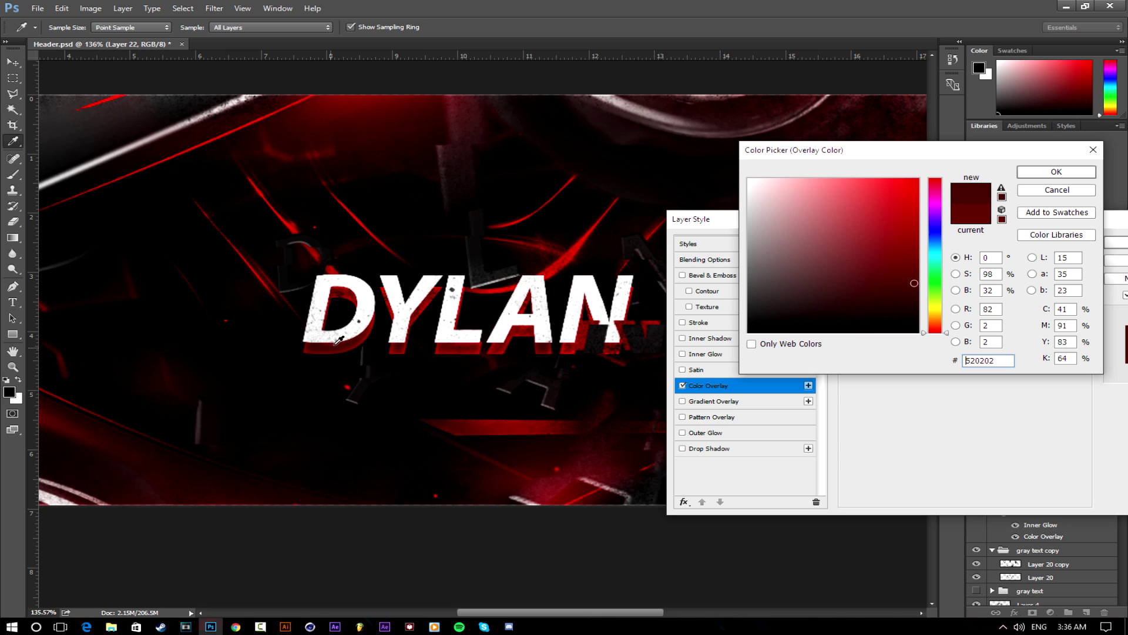
pyautogui.click(918, 206)
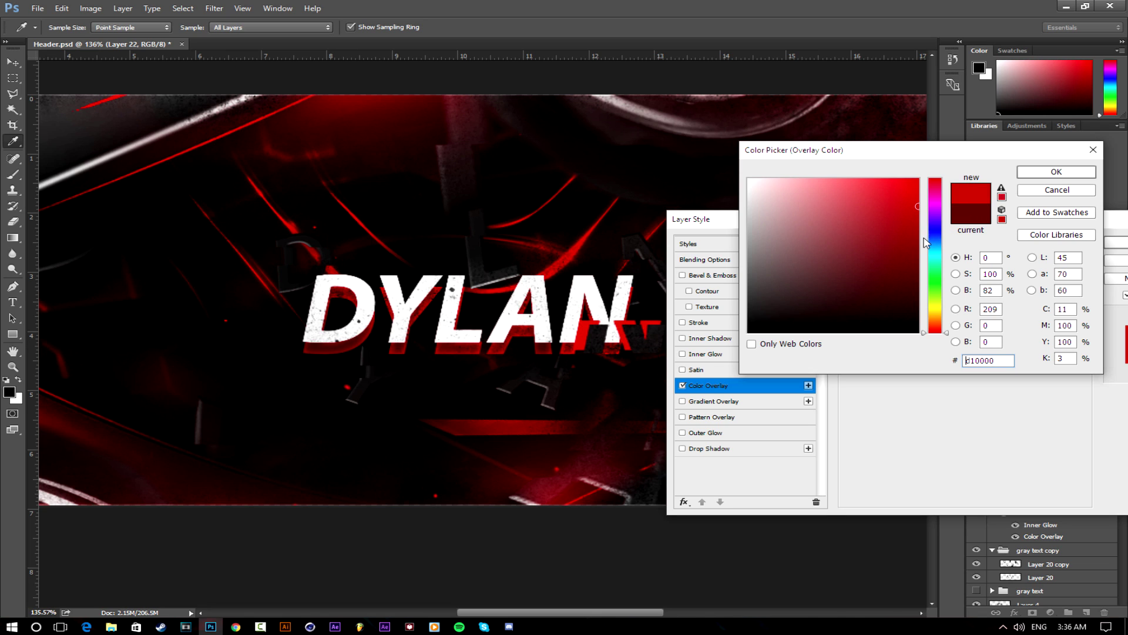
pyautogui.click(919, 233)
pyautogui.click(931, 242)
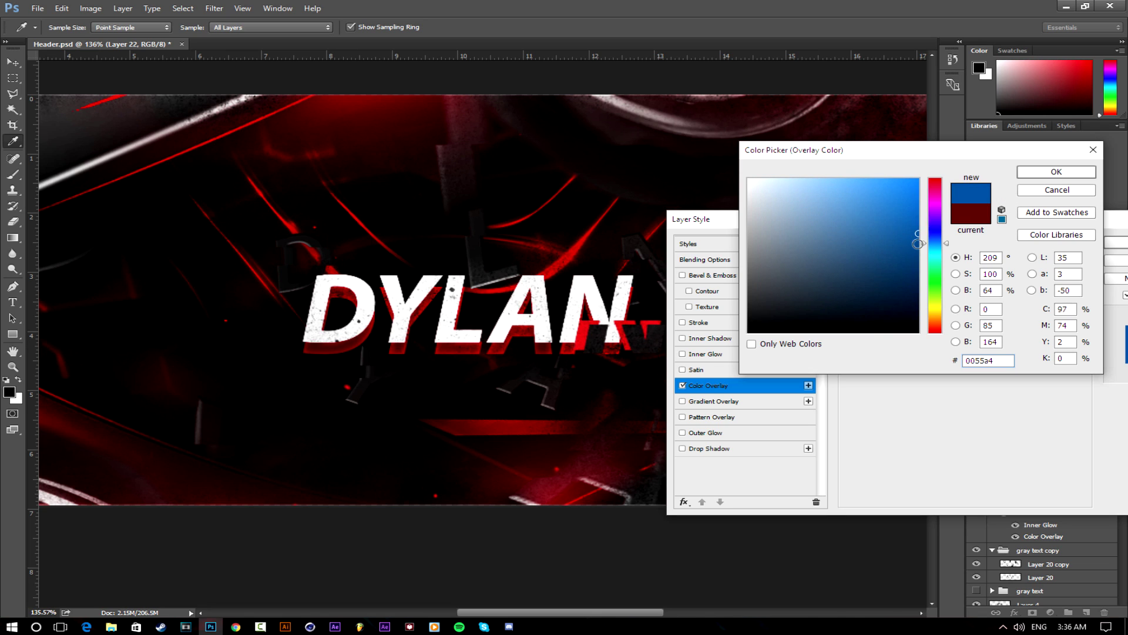
pyautogui.moveTo(946, 213); pyautogui.dragTo(948, 169)
pyautogui.click(920, 247)
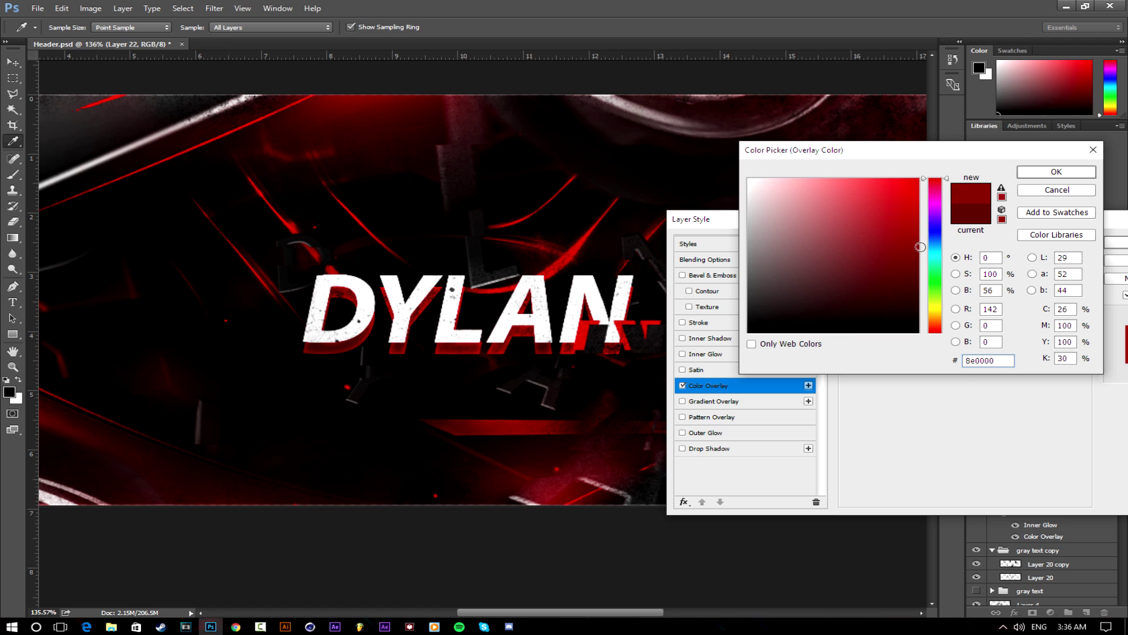
pyautogui.click(1056, 172)
pyautogui.press('Return')
# Scale the red Layer 22 strip to about 81% and place it partly behind the dark strip under the N.
pyautogui.press('v')
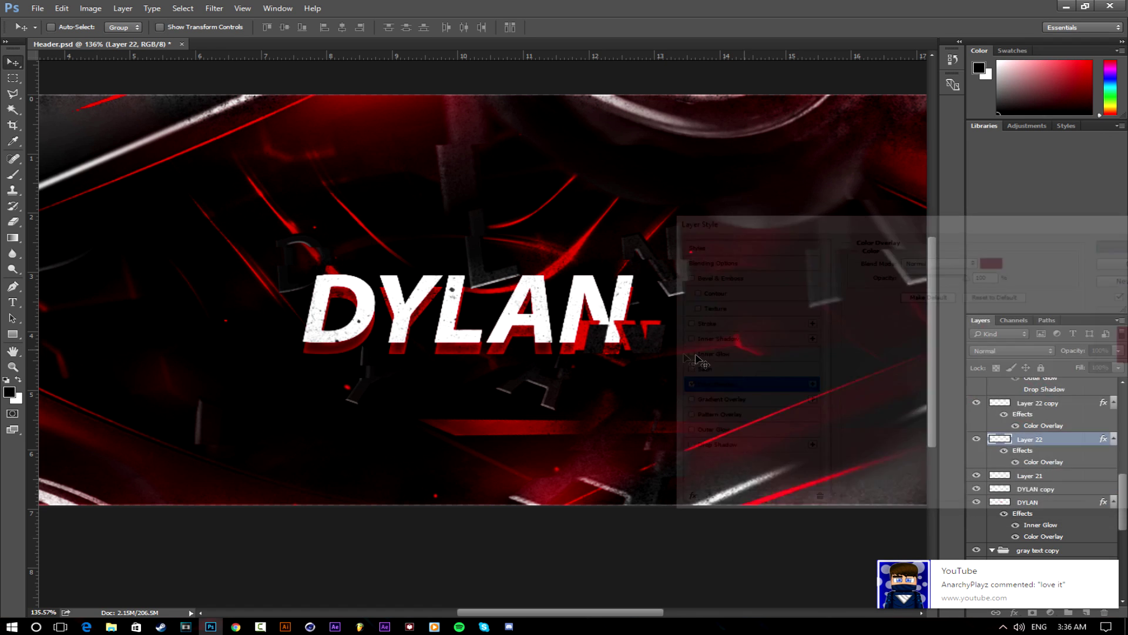
pyautogui.moveTo(610, 352); pyautogui.dragTo(627, 351)
pyautogui.scroll(-3, 708, 419)
pyautogui.scroll(4, 558, 382)
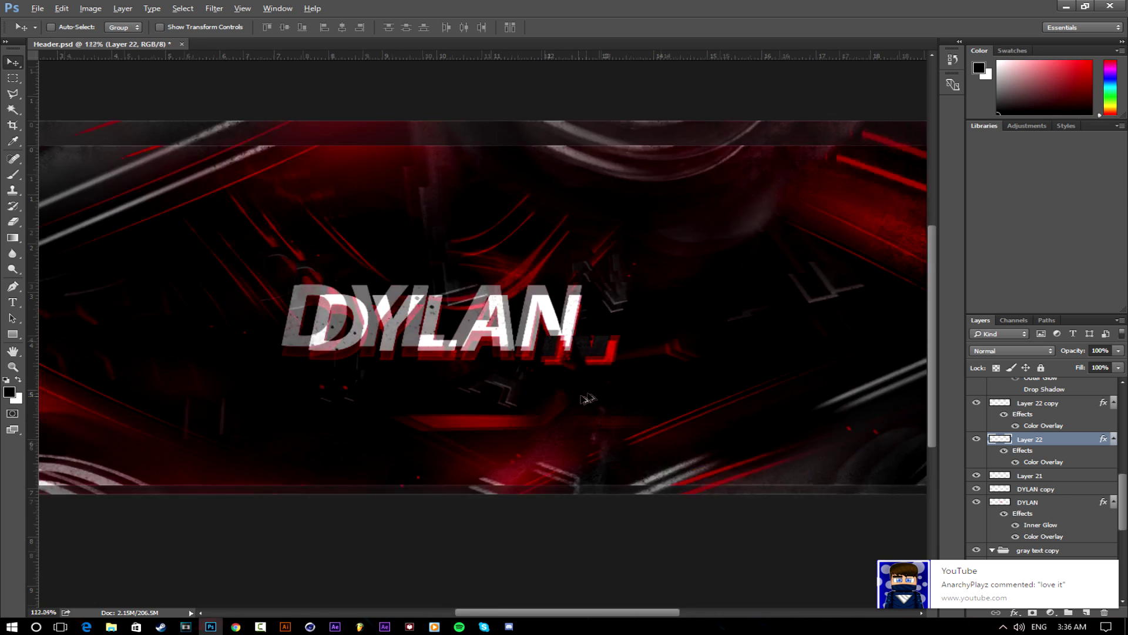
pyautogui.hotkey('ctrl', 't')
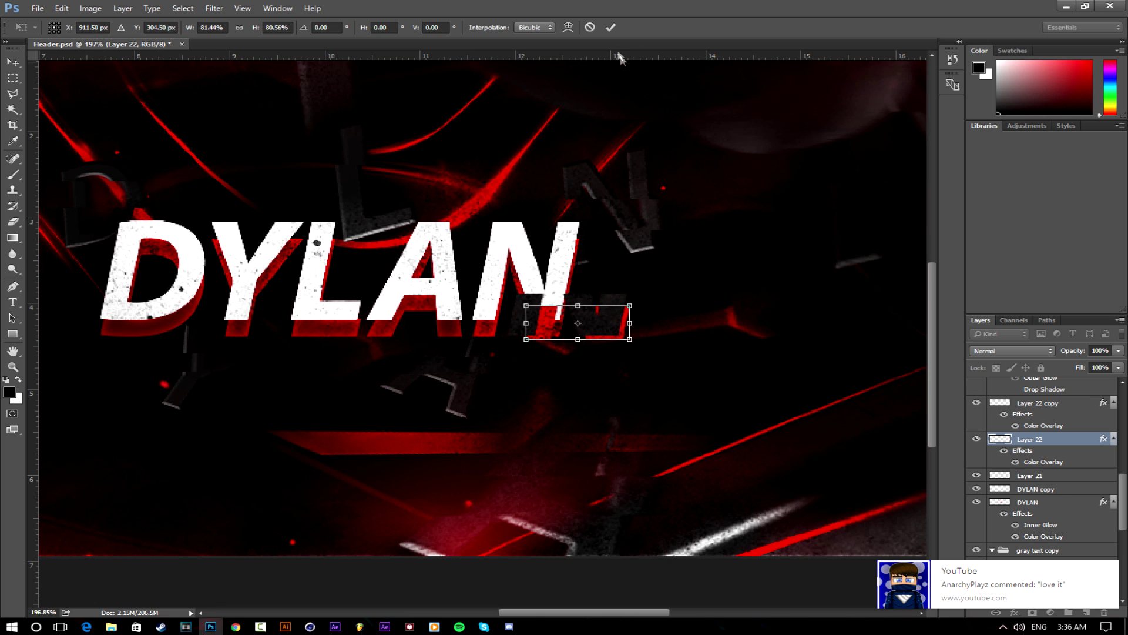
pyautogui.click(612, 27)
pyautogui.moveTo(626, 311); pyautogui.dragTo(594, 323)
pyautogui.scroll(-2, 595, 323)
pyautogui.scroll(2, 593, 323)
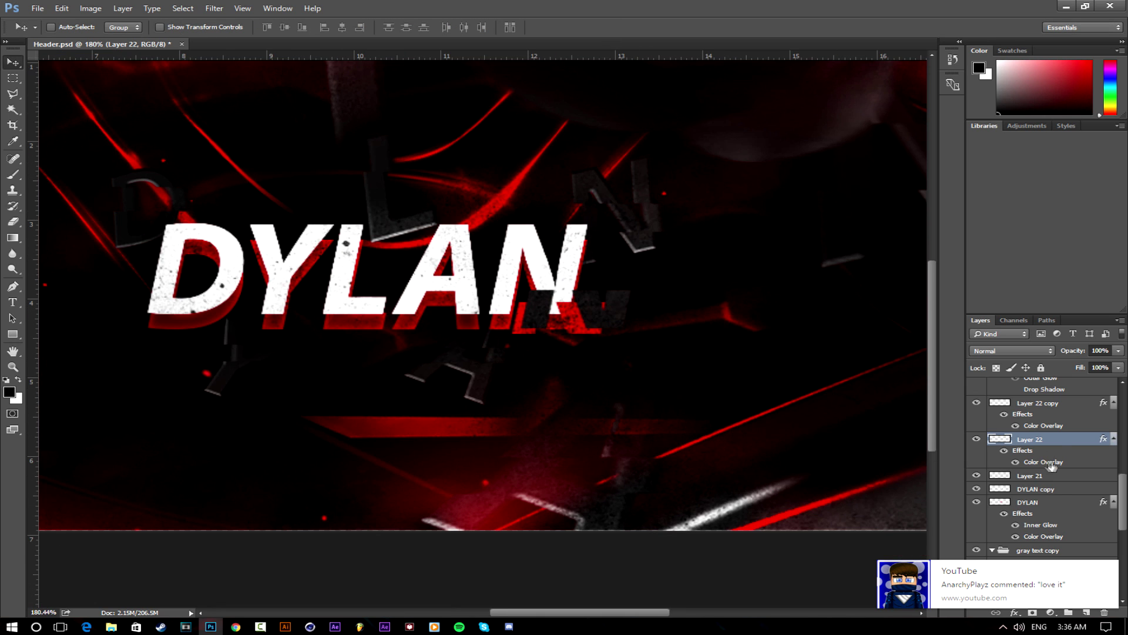
# Add a black Outer Glow to Layer 22 with Normal blending, 100% opacity and a size of 32 px.
pyautogui.doubleClick(1060, 446)
pyautogui.moveTo(470, 101); pyautogui.dragTo(793, 86)
pyautogui.click(637, 305)
pyautogui.click(652, 305)
pyautogui.moveTo(887, 150); pyautogui.dragTo(921, 147)
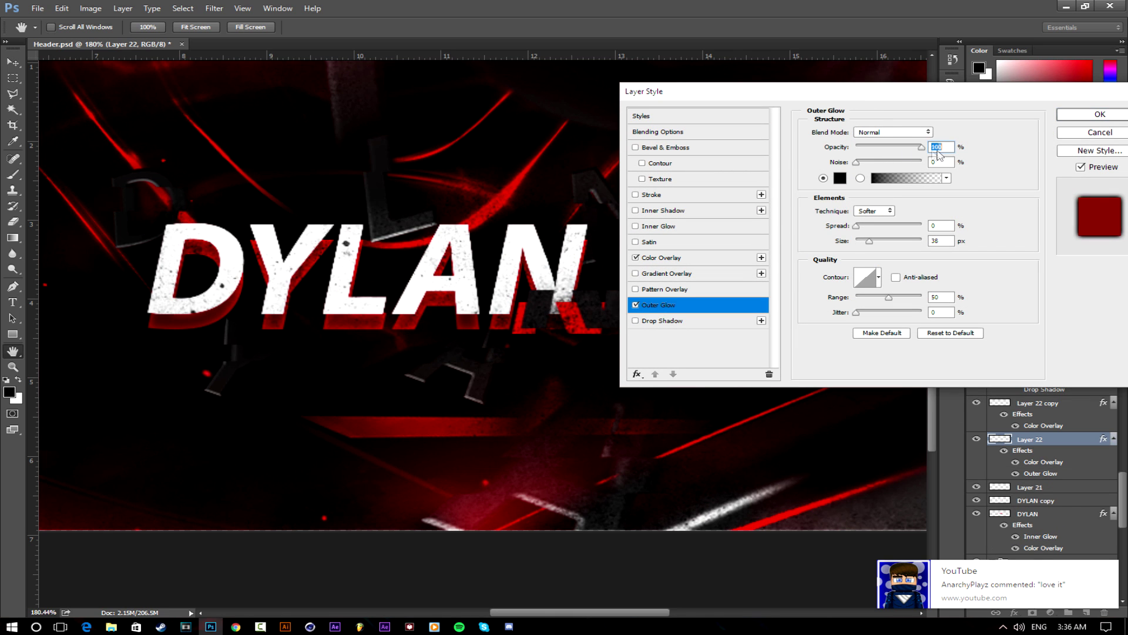
pyautogui.moveTo(869, 242); pyautogui.dragTo(868, 242)
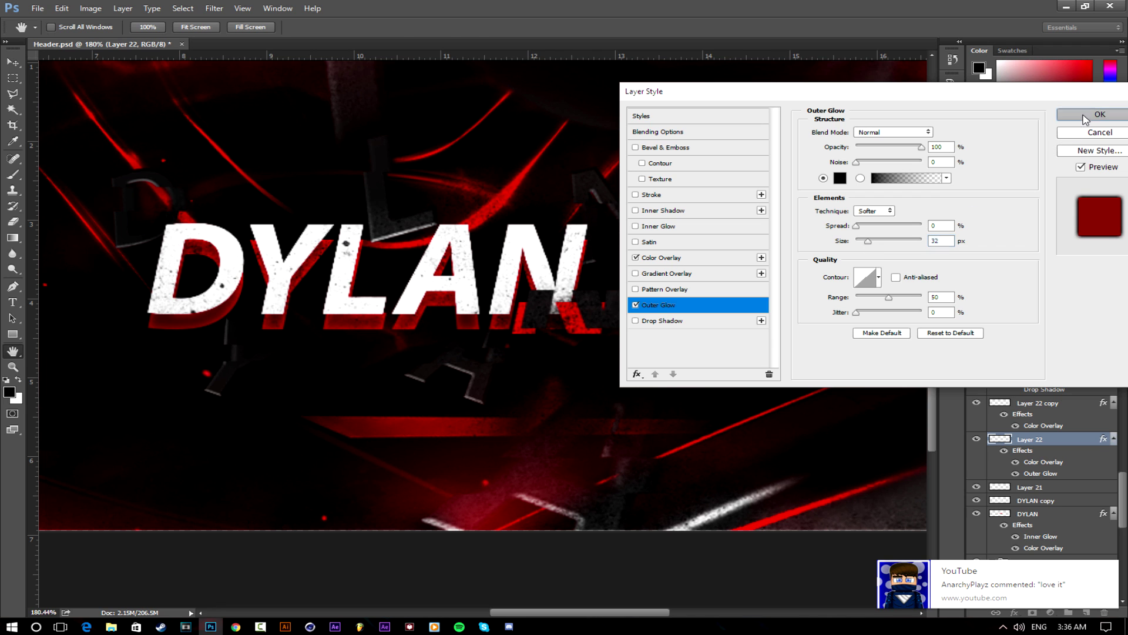
pyautogui.click(1094, 114)
# Add a black Outer Glow to Layer 22 copy with 51% opacity and a reduced size.
pyautogui.doubleClick(1071, 405)
pyautogui.moveTo(574, 107); pyautogui.dragTo(1080, 113)
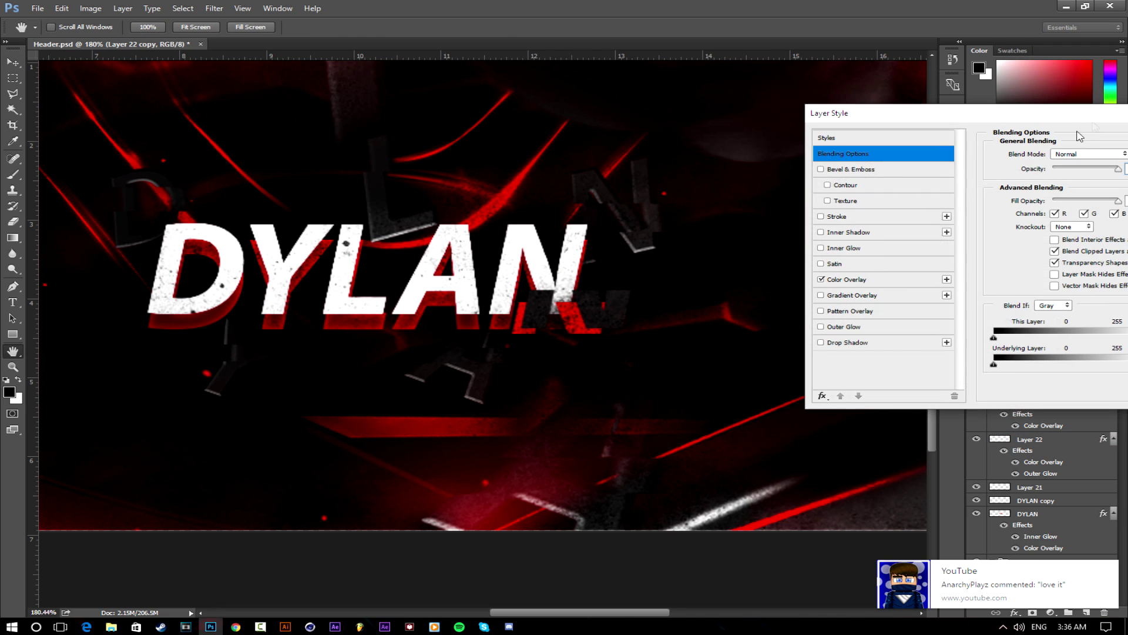
pyautogui.click(819, 327)
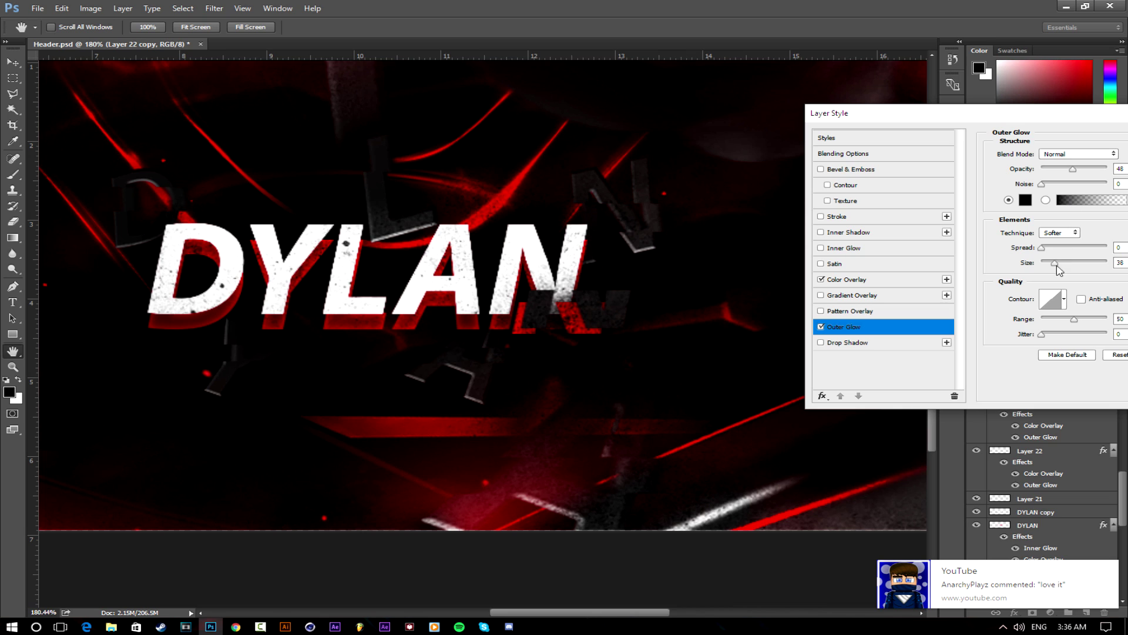
pyautogui.moveTo(1055, 263); pyautogui.dragTo(1056, 264)
pyautogui.moveTo(1073, 172)
pyautogui.mouseDown()
pyautogui.moveTo(1098, 172)
pyautogui.moveTo(1075, 186)
pyautogui.mouseUp()
pyautogui.moveTo(1053, 264); pyautogui.dragTo(1052, 267)
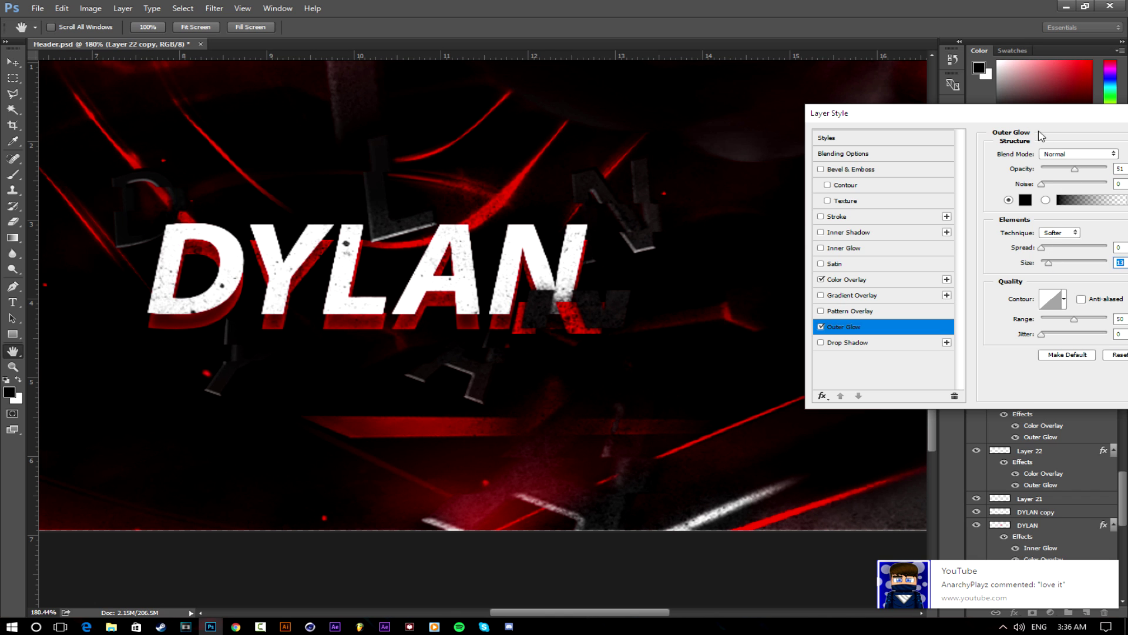
pyautogui.moveTo(1041, 135); pyautogui.dragTo(733, 139)
pyautogui.click(922, 151)
# Examine the name text and its cut-out fragments both at full banner size and close up.
pyautogui.scroll(-5, 483, 373)
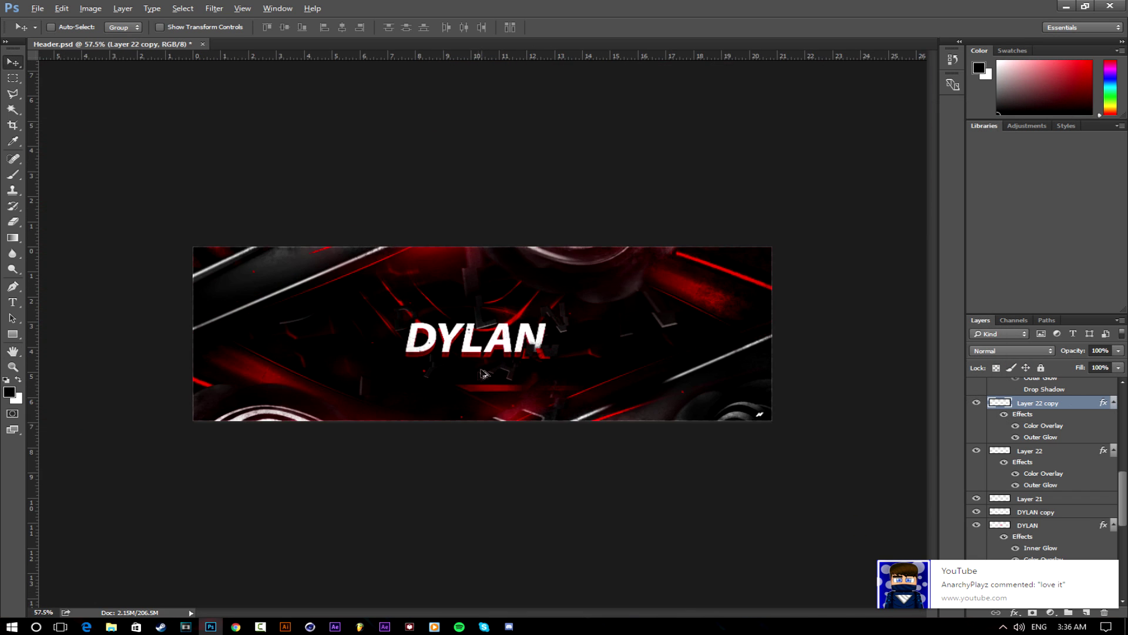
pyautogui.scroll(5, 483, 373)
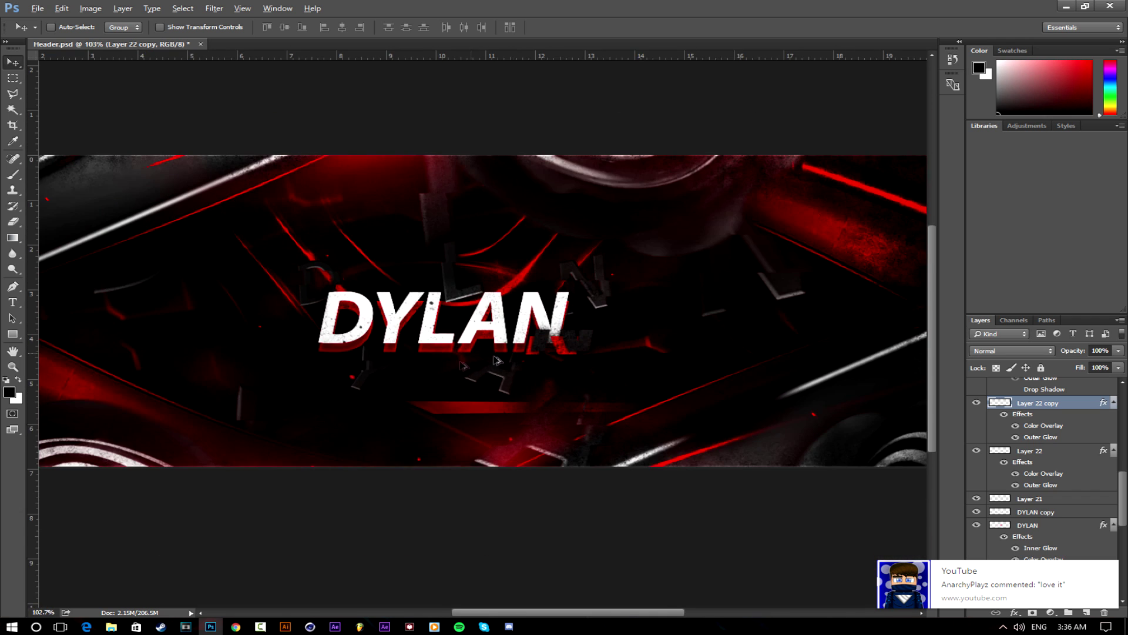
pyautogui.scroll(3, 496, 360)
pyautogui.scroll(3, 669, 422)
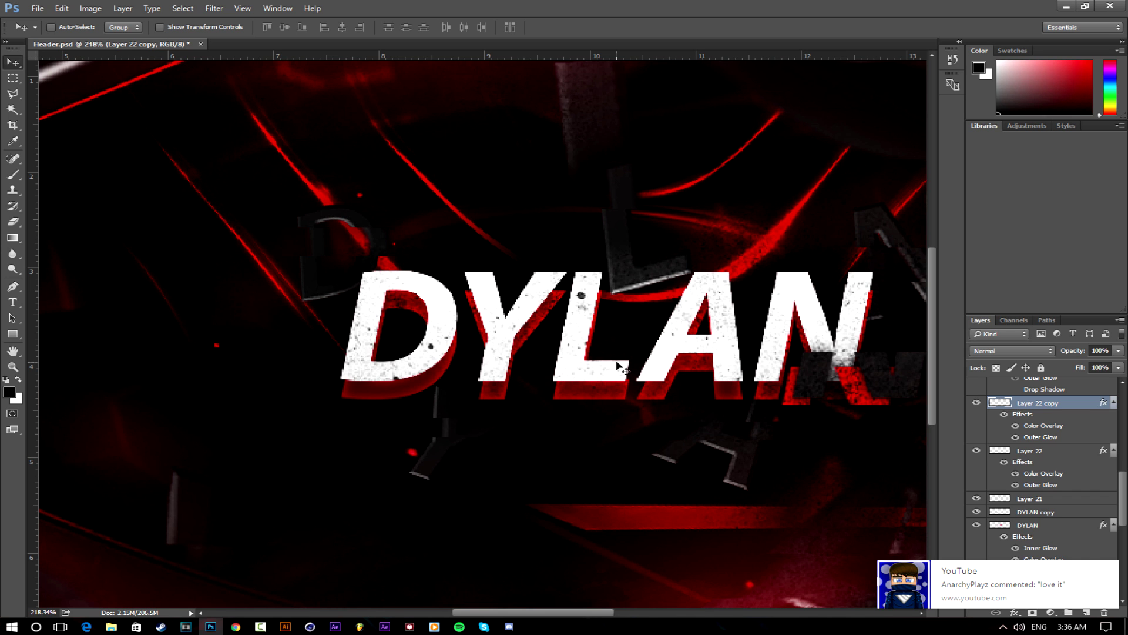
pyautogui.scroll(-5, 621, 369)
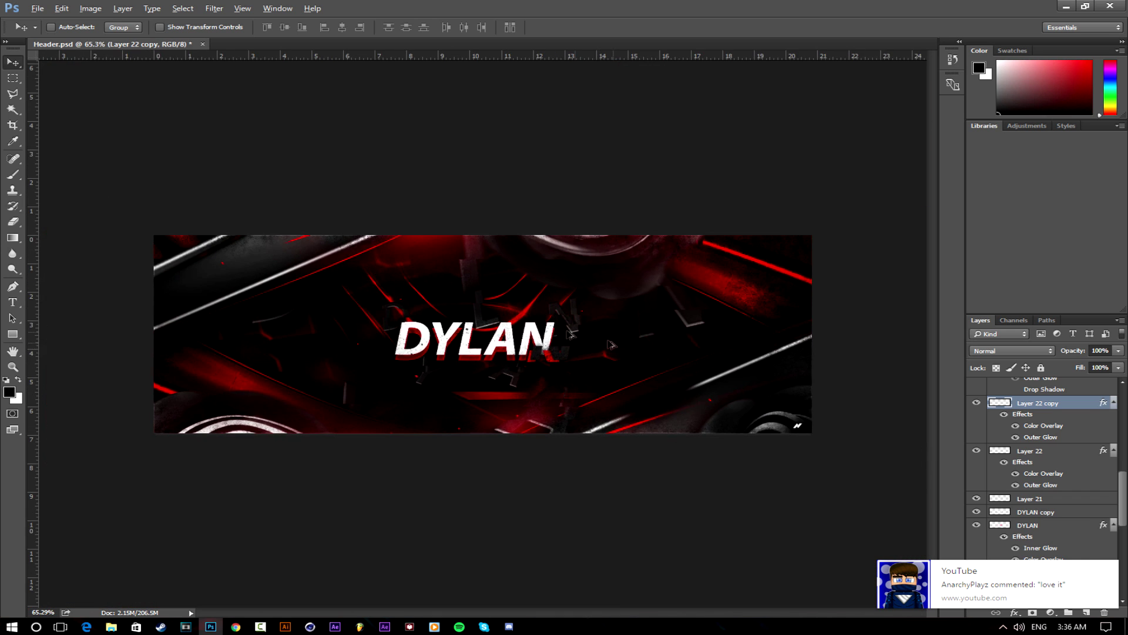
pyautogui.scroll(2, 637, 379)
pyautogui.scroll(-1, 639, 381)
pyautogui.scroll(3, 639, 380)
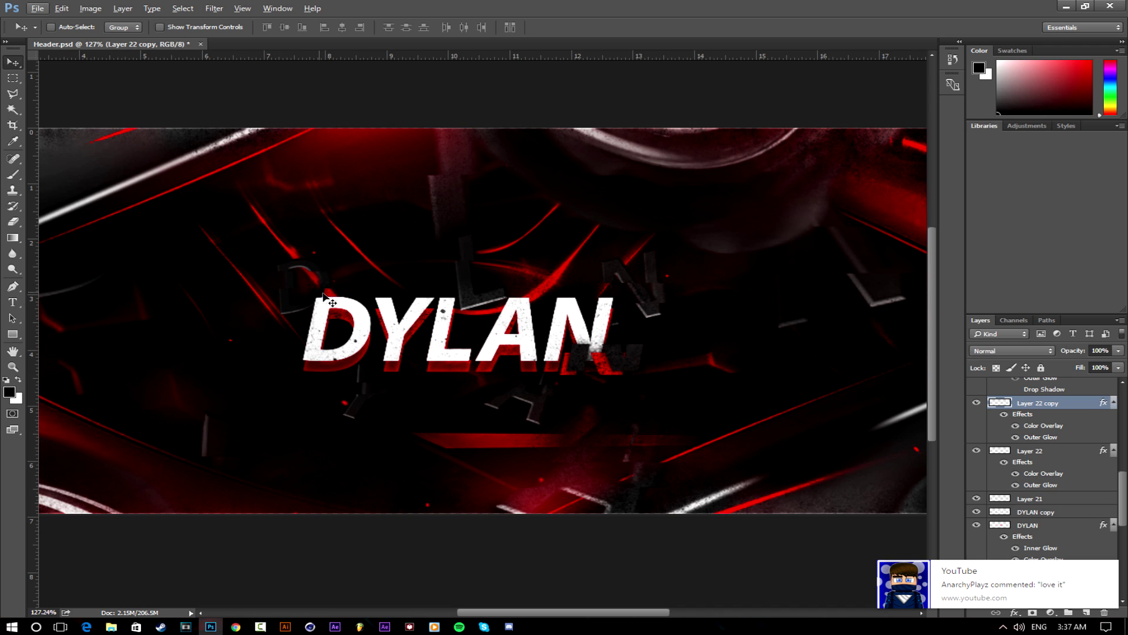
# Show the HORIZON text layer and move the text down so it sits just above the name text.
pyautogui.scroll(4, 1039, 454)
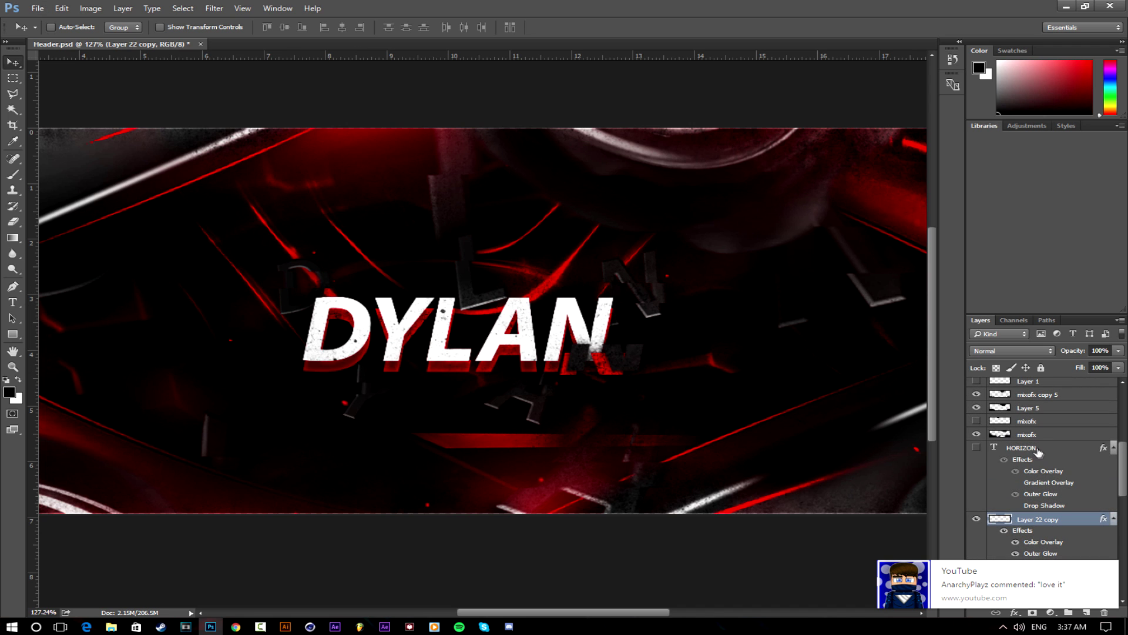
pyautogui.click(976, 448)
pyautogui.moveTo(499, 301); pyautogui.dragTo(499, 302)
pyautogui.click(1034, 451)
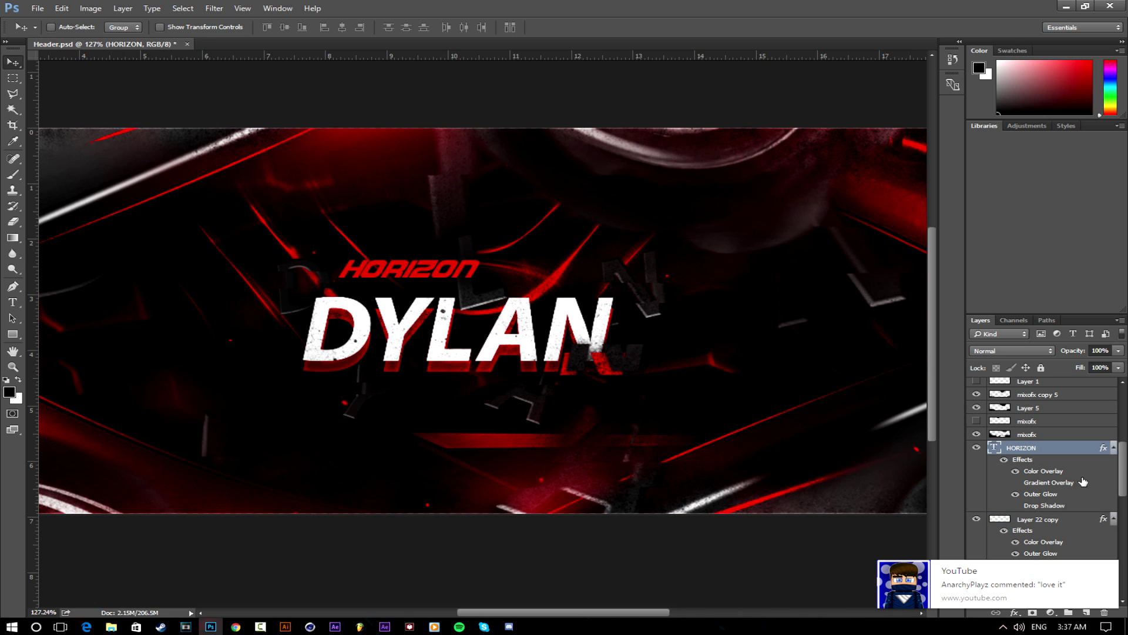
pyautogui.moveTo(398, 272); pyautogui.dragTo(392, 285)
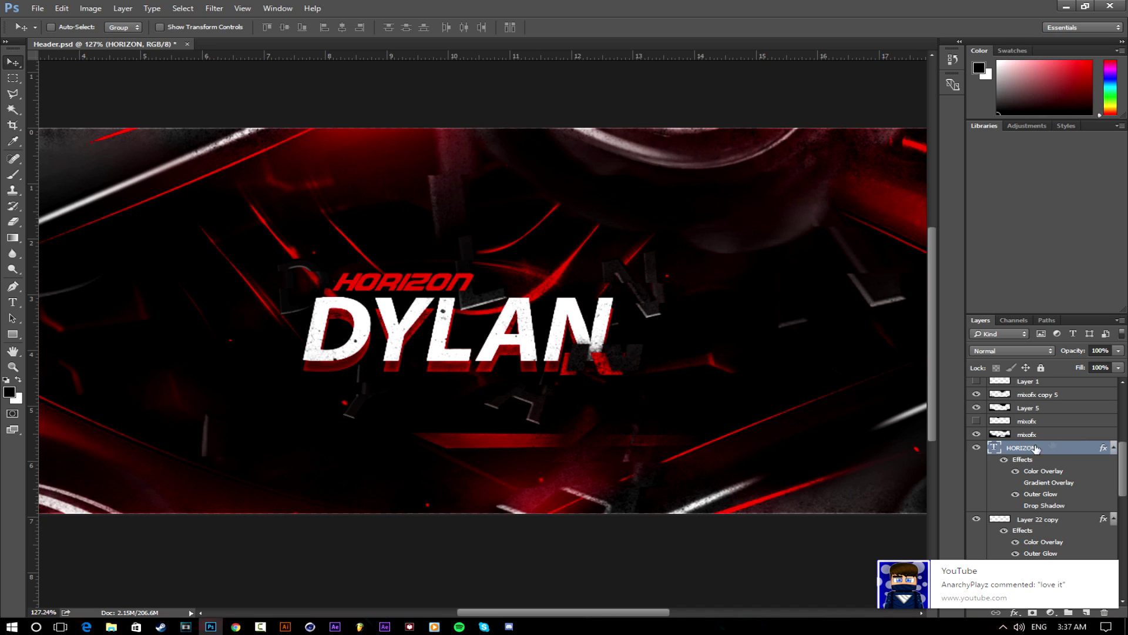
# Check which font the HORIZON text uses.
pyautogui.doubleClick(995, 448)
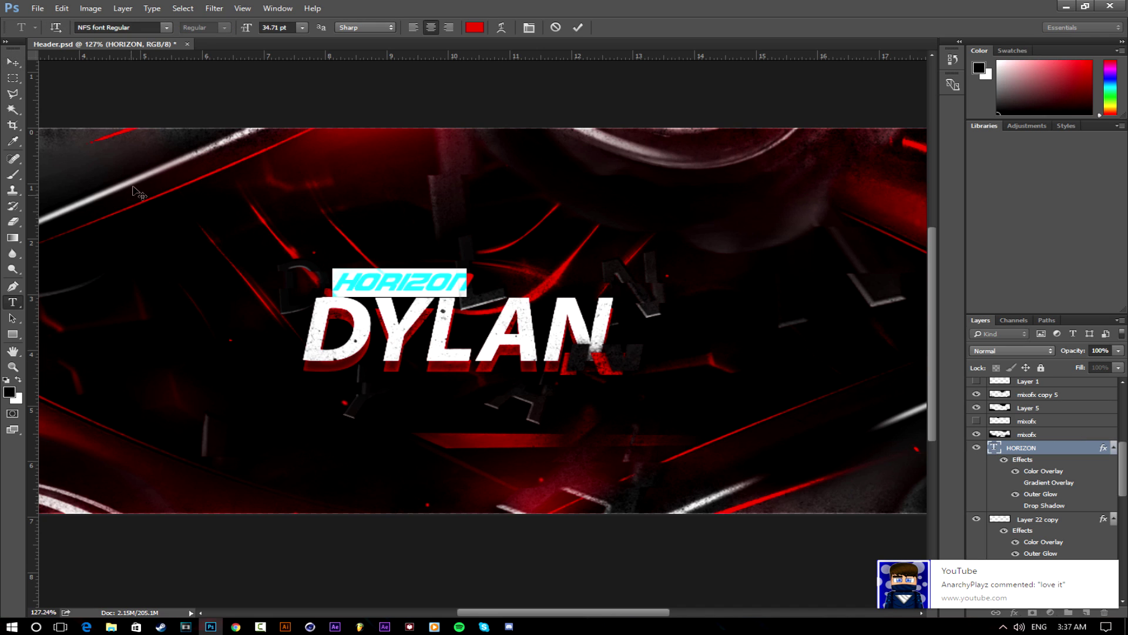
pyautogui.click(136, 28)
pyautogui.click(106, 28)
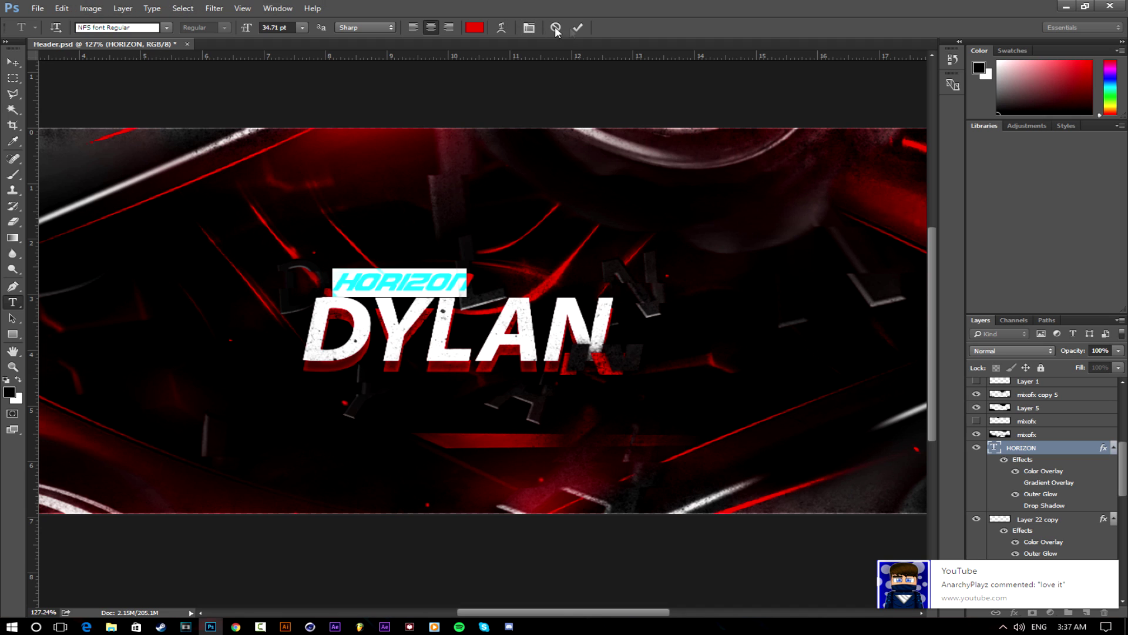
pyautogui.click(578, 28)
pyautogui.press('v')
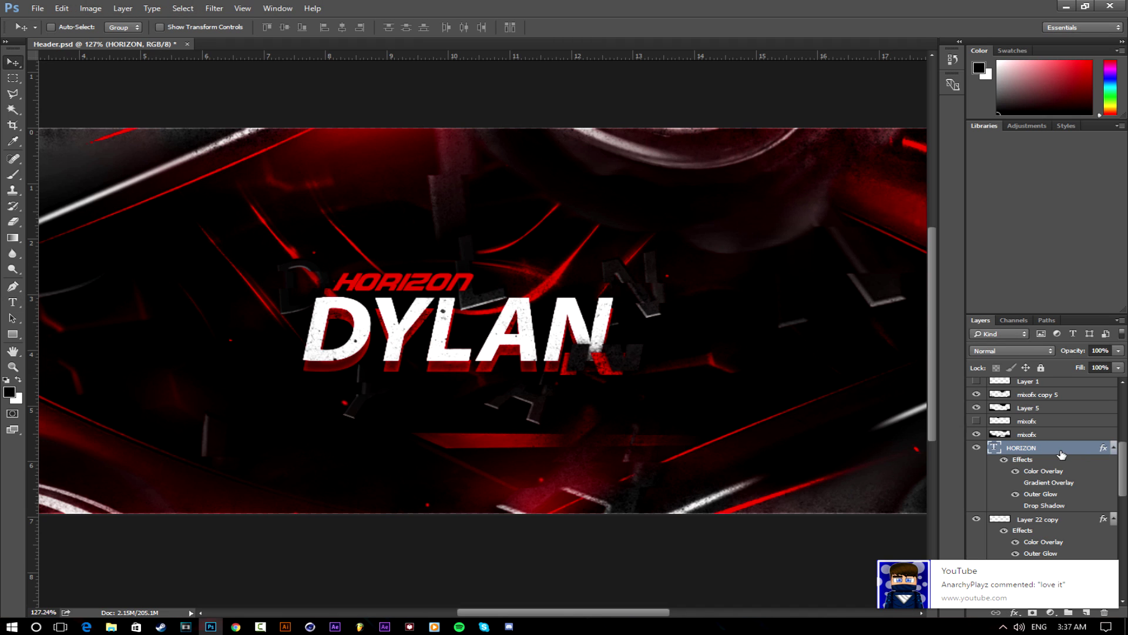
# Scale the HORIZON text down slightly above the name text.
pyautogui.hotkey('ctrl', 't')
pyautogui.moveTo(476, 268); pyautogui.dragTo(449, 250)
pyautogui.click(610, 27)
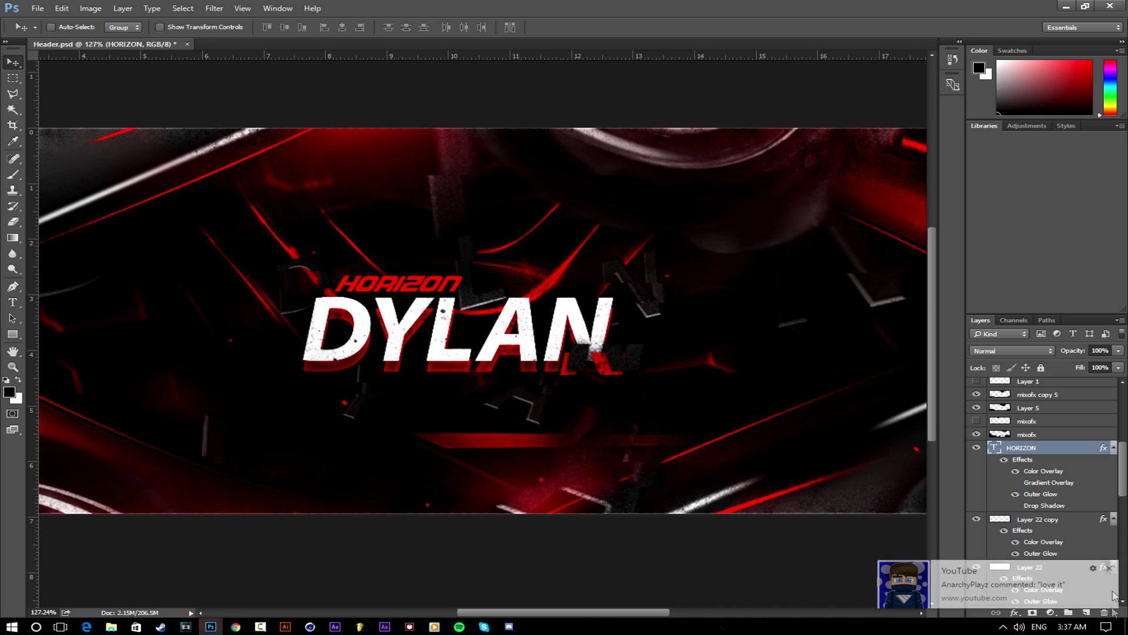
# Duplicate the HORIZON layer, rasterize the copy with its layer style, and apply a 14.1-pixel Gaussian Blur.
pyautogui.moveTo(1086, 613); pyautogui.dragTo(1085, 613)
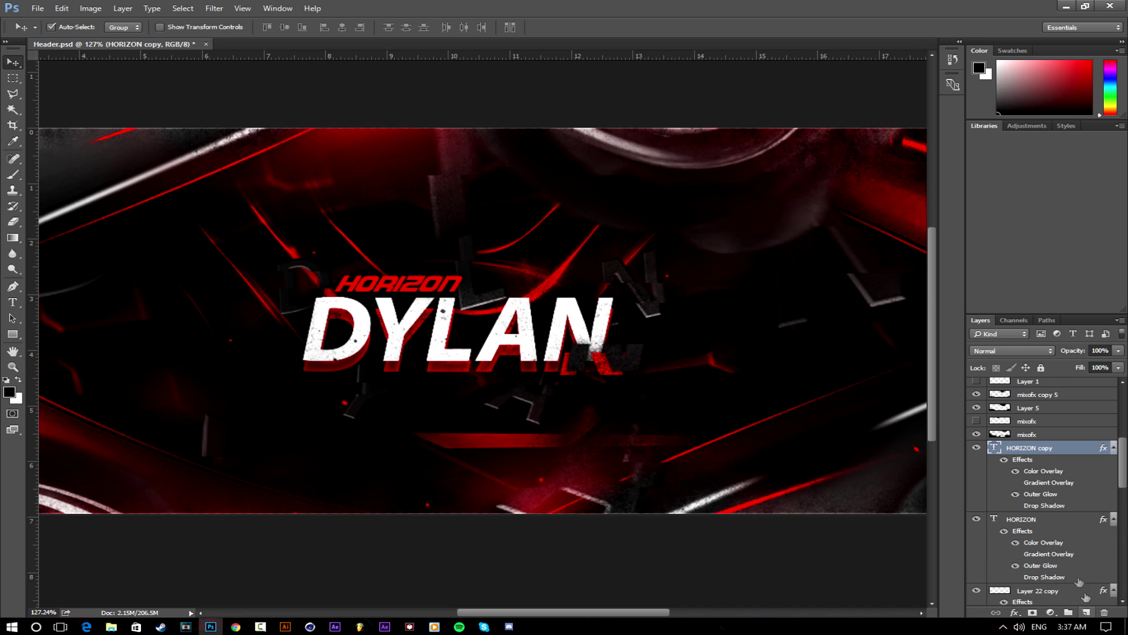
pyautogui.rightClick(1039, 454)
pyautogui.click(950, 242)
pyautogui.click(214, 8)
pyautogui.moveTo(255, 146)
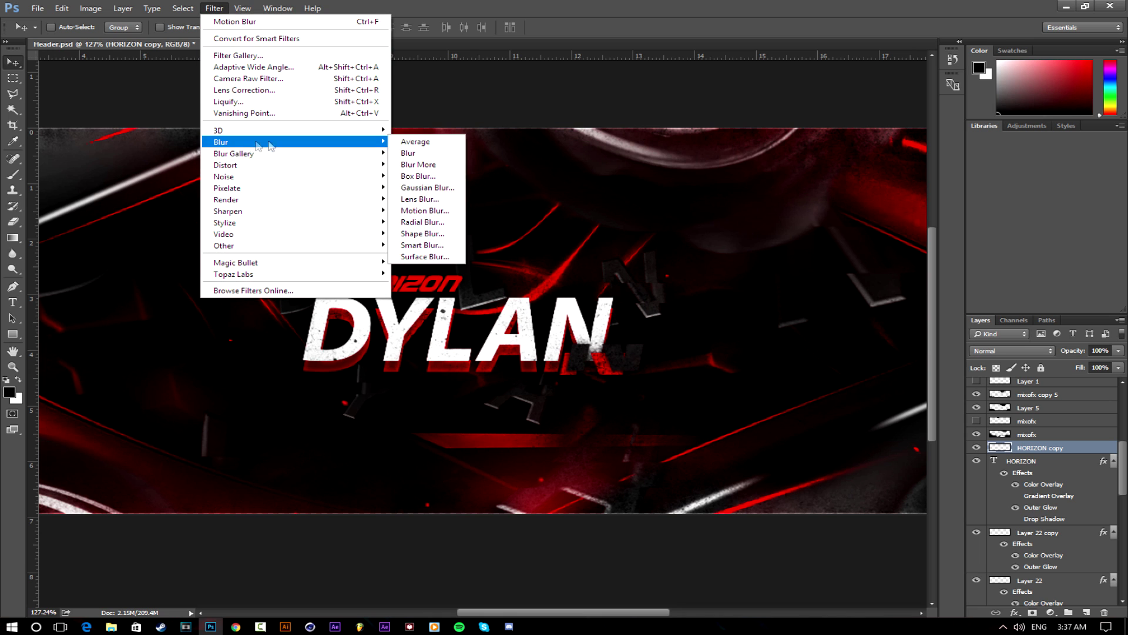
pyautogui.click(427, 187)
pyautogui.moveTo(980, 334); pyautogui.dragTo(972, 341)
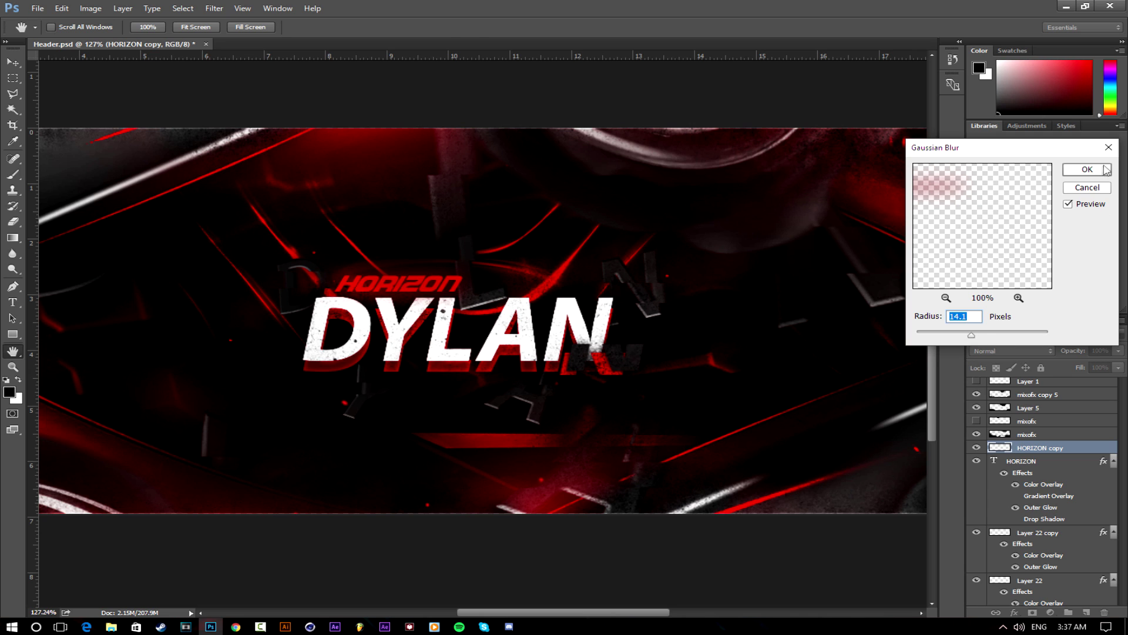
pyautogui.click(1087, 169)
# Set the blurred HORIZON copy to Screen blending with 93% opacity.
pyautogui.moveTo(1080, 352); pyautogui.dragTo(1066, 351)
pyautogui.click(1026, 351)
pyautogui.click(1008, 434)
pyautogui.moveTo(1072, 352); pyautogui.dragTo(1083, 355)
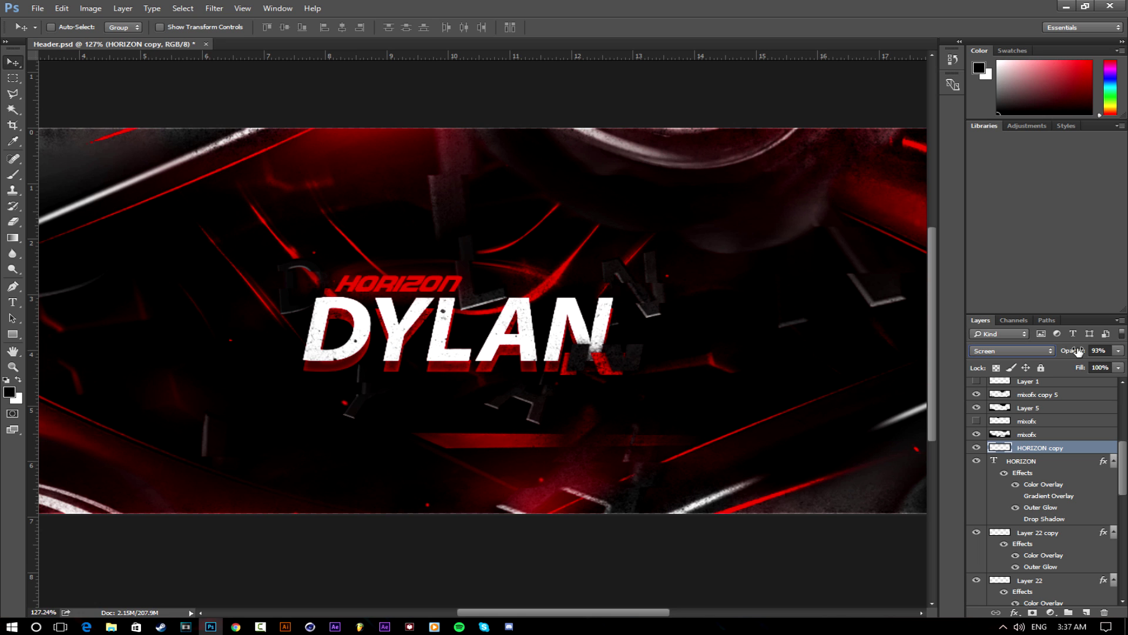
# Examine the header's text composition up close and as a whole, and look through its layer stack.
pyautogui.scroll(-4, 259, 211)
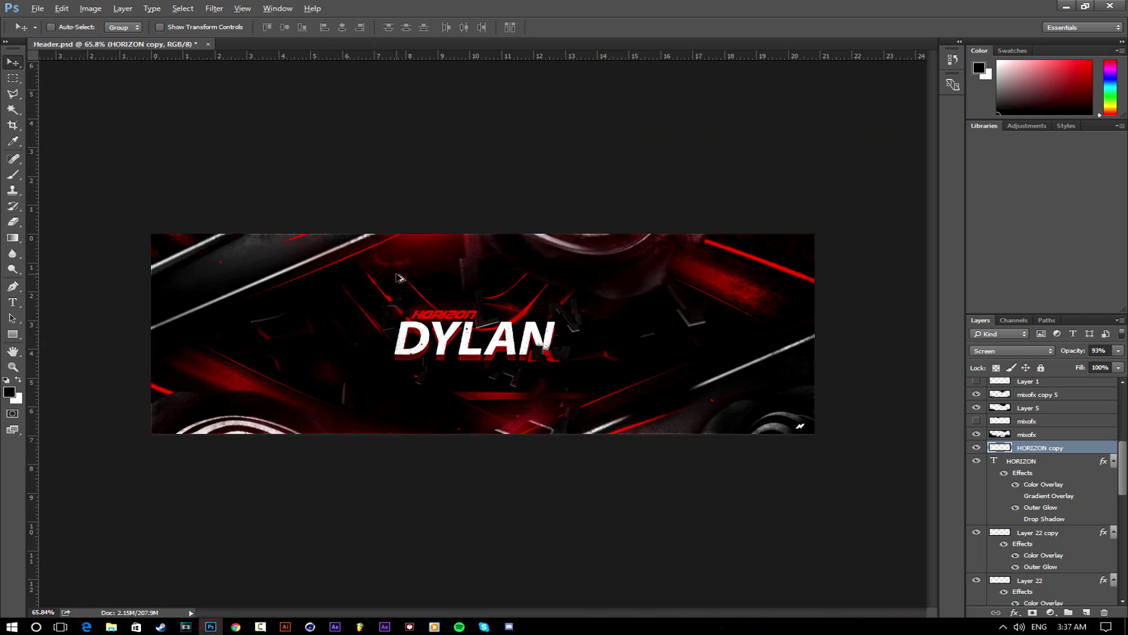
pyautogui.scroll(4, 456, 378)
pyautogui.scroll(2, 525, 352)
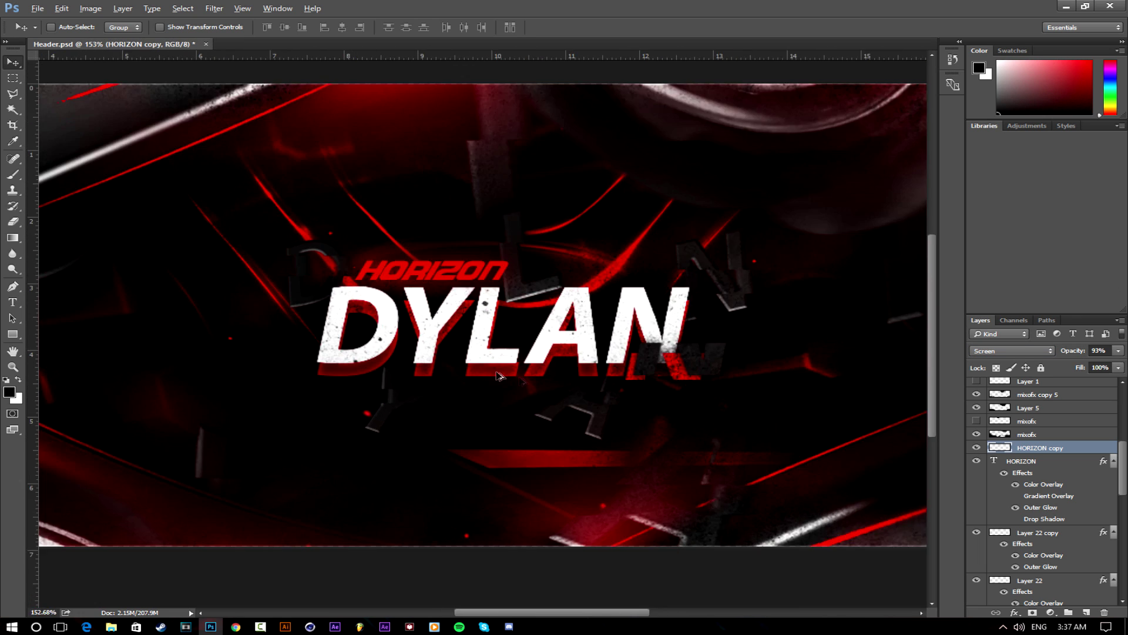
pyautogui.scroll(-3, 525, 352)
pyautogui.moveTo(1121, 489); pyautogui.dragTo(1120, 419)
pyautogui.scroll(-3, 1116, 418)
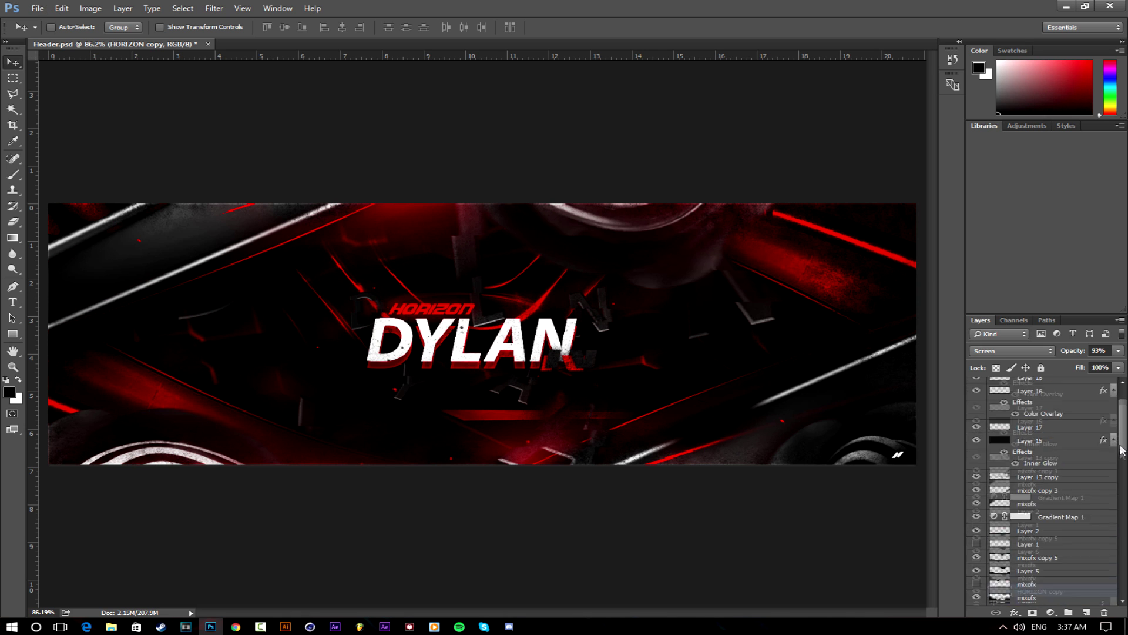
pyautogui.scroll(3, 1114, 424)
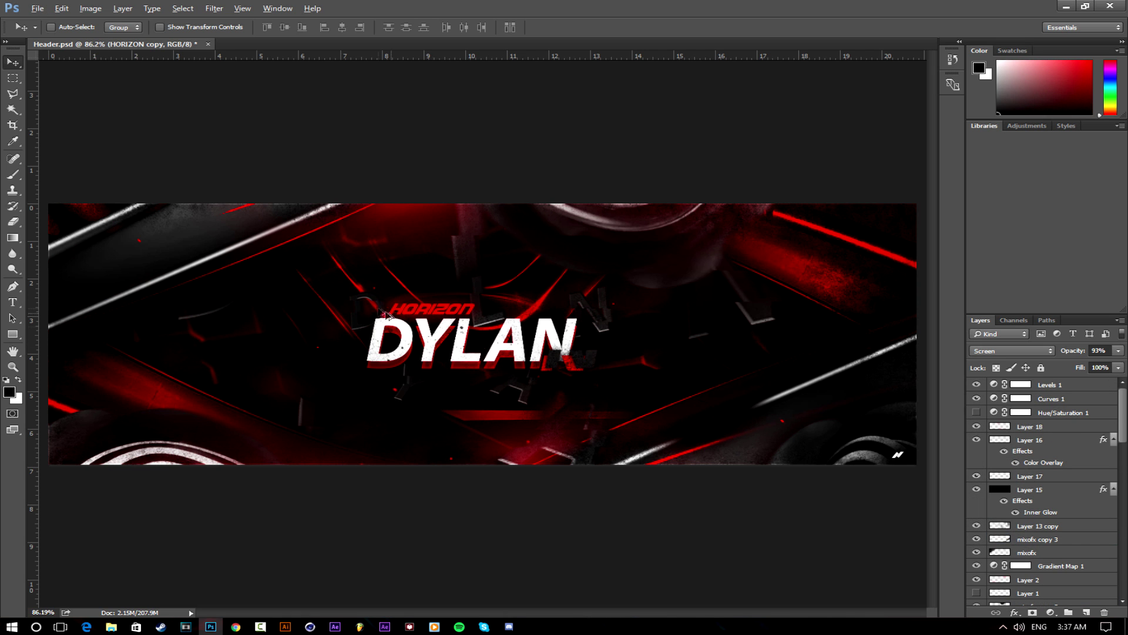
pyautogui.scroll(-2, 412, 335)
pyautogui.scroll(2, 438, 356)
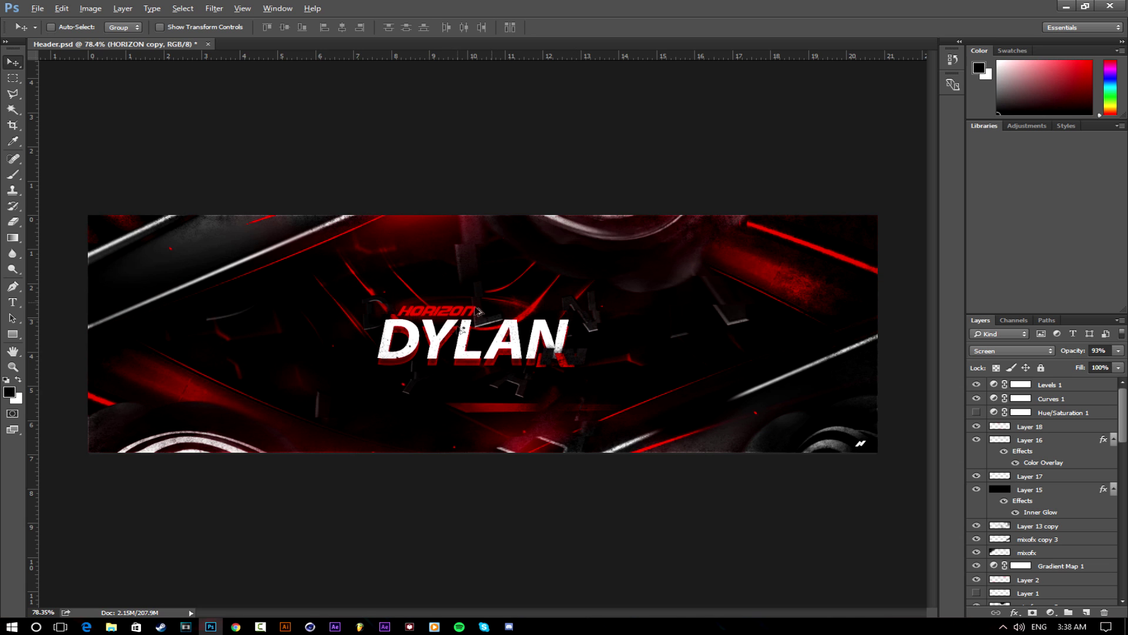
pyautogui.press('alt')
pyautogui.scroll(-5, 1124, 445)
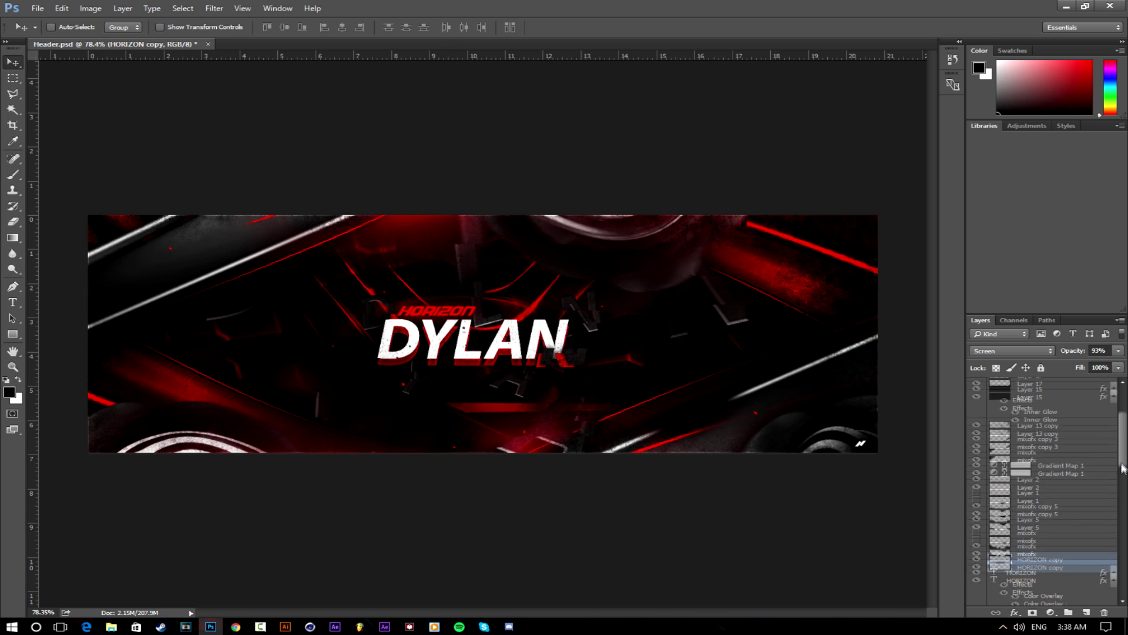
# Create a new 3000 × 1000 pixel document and fill its background with black.
pyautogui.click(37, 8)
pyautogui.click(47, 22)
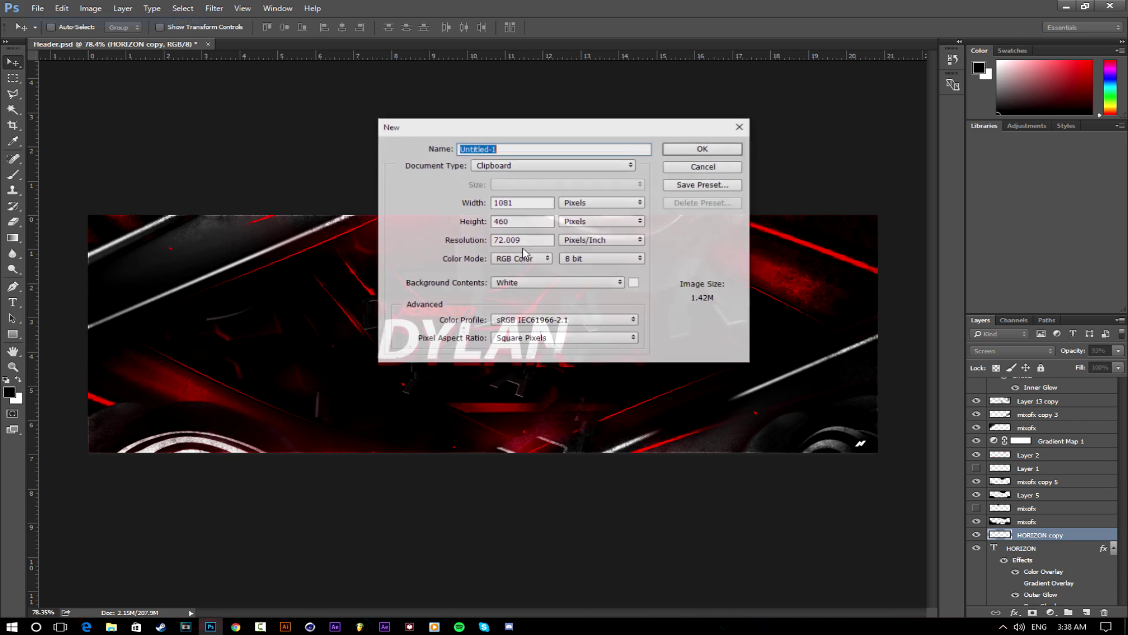
pyautogui.write('5000')
pyautogui.press('Tab')
pyautogui.hotkey('shift', 'Tab')
pyautogui.write('3000')
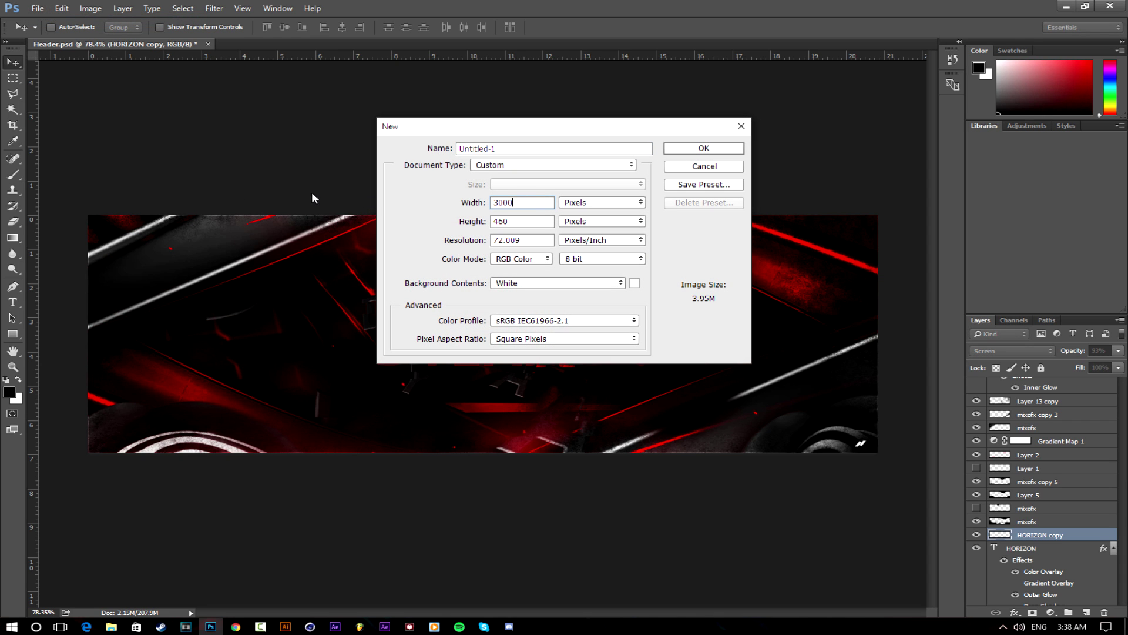
pyautogui.press('Tab')
pyautogui.write('1000')
pyautogui.click(704, 149)
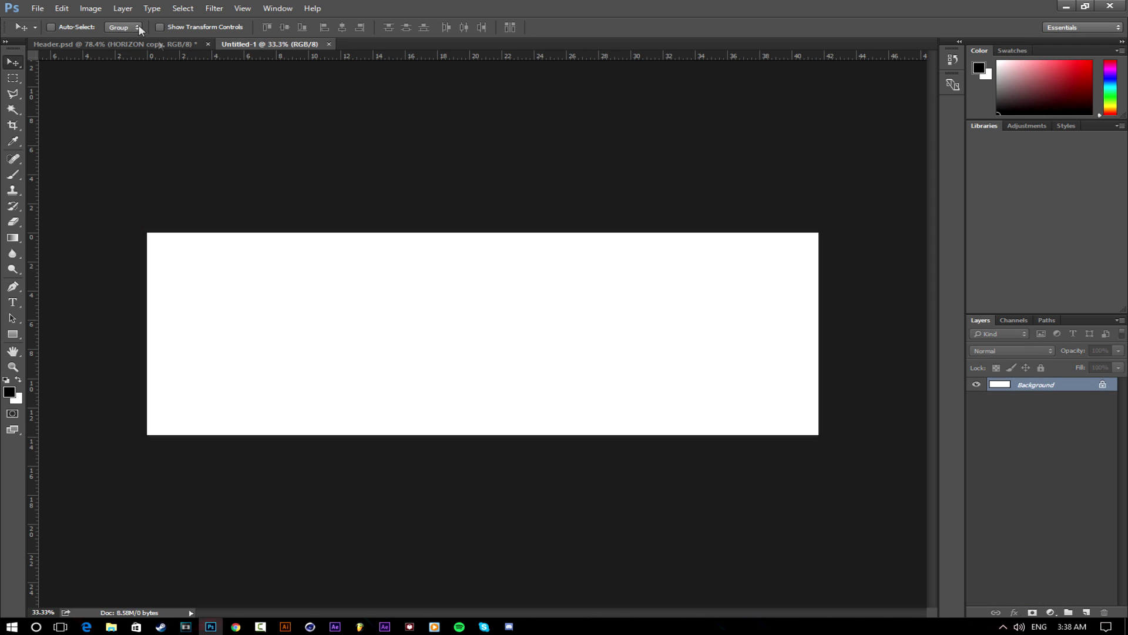
pyautogui.hotkey('alt', 'BackSpace')
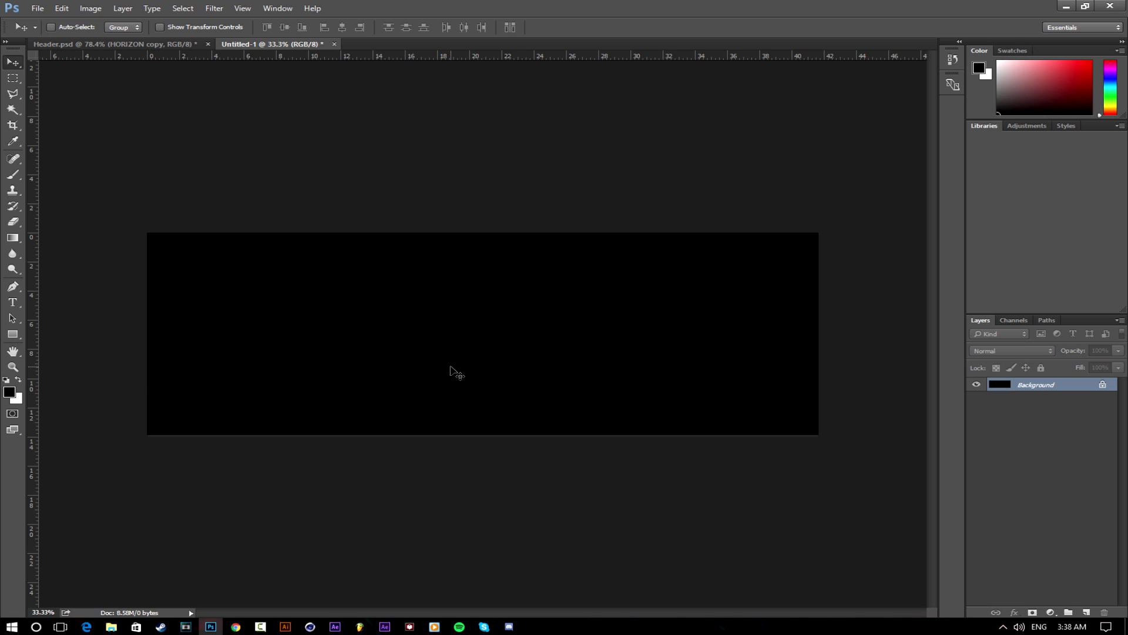
# Copy all the text layers, from HORIZON copy through Layer 4, from Header.psd into the new black document.
pyautogui.click(83, 45)
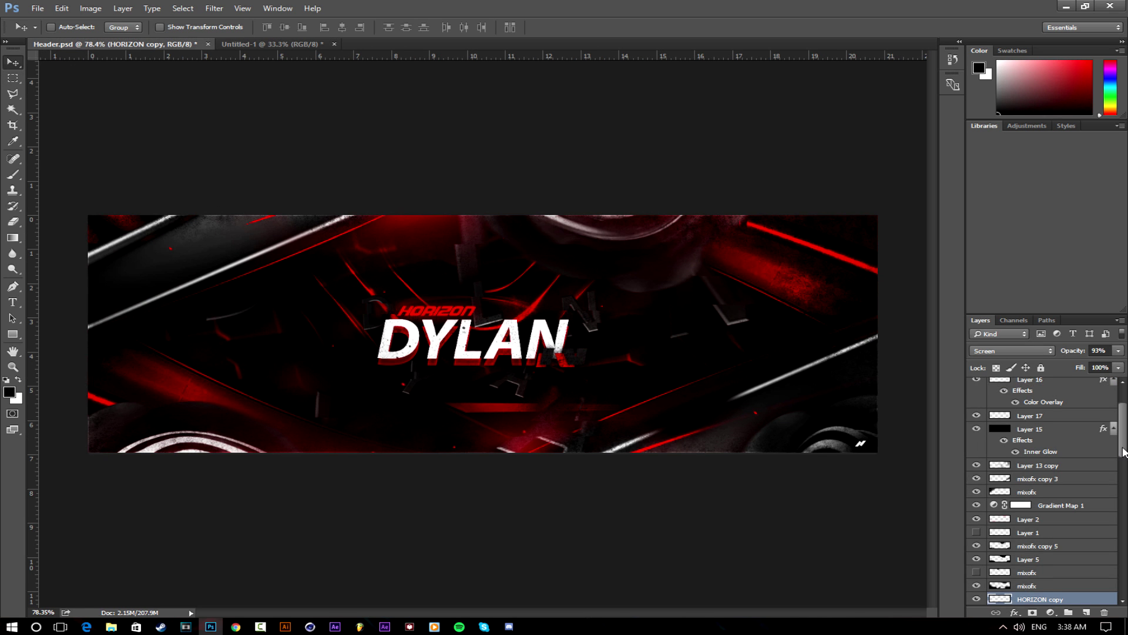
pyautogui.scroll(-5, 1123, 451)
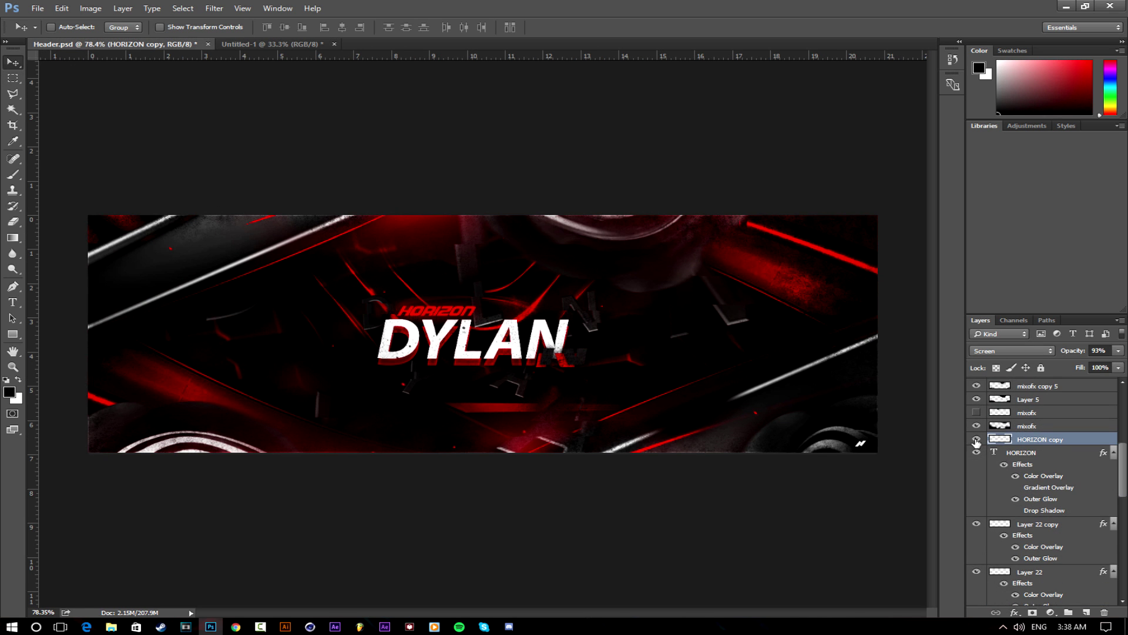
pyautogui.scroll(-5, 1124, 497)
pyautogui.moveTo(1124, 497); pyautogui.dragTo(1125, 529)
pyautogui.click(977, 481)
pyautogui.click(978, 481)
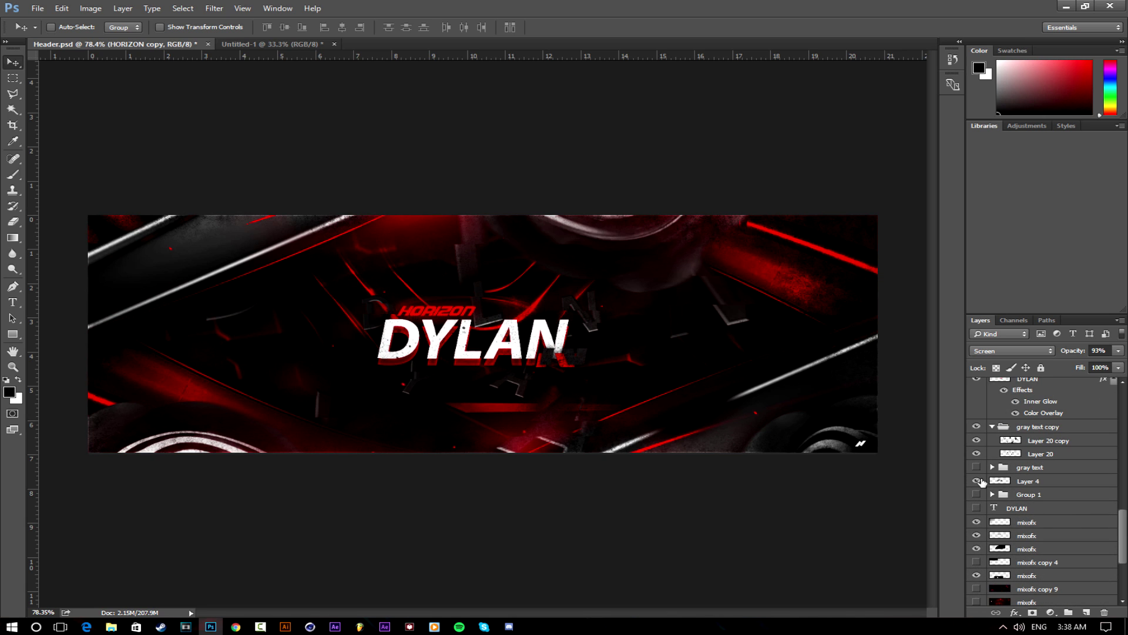
pyautogui.keyDown('shift'); pyautogui.click(1026, 482); pyautogui.keyUp('shift')
pyautogui.moveTo(525, 438); pyautogui.dragTo(501, 428)
# Scale the copied text layers up proportionally to about 236% with Free Transform.
pyautogui.hotkey('ctrl', 't')
pyautogui.moveTo(622, 310); pyautogui.dragTo(924, 246)
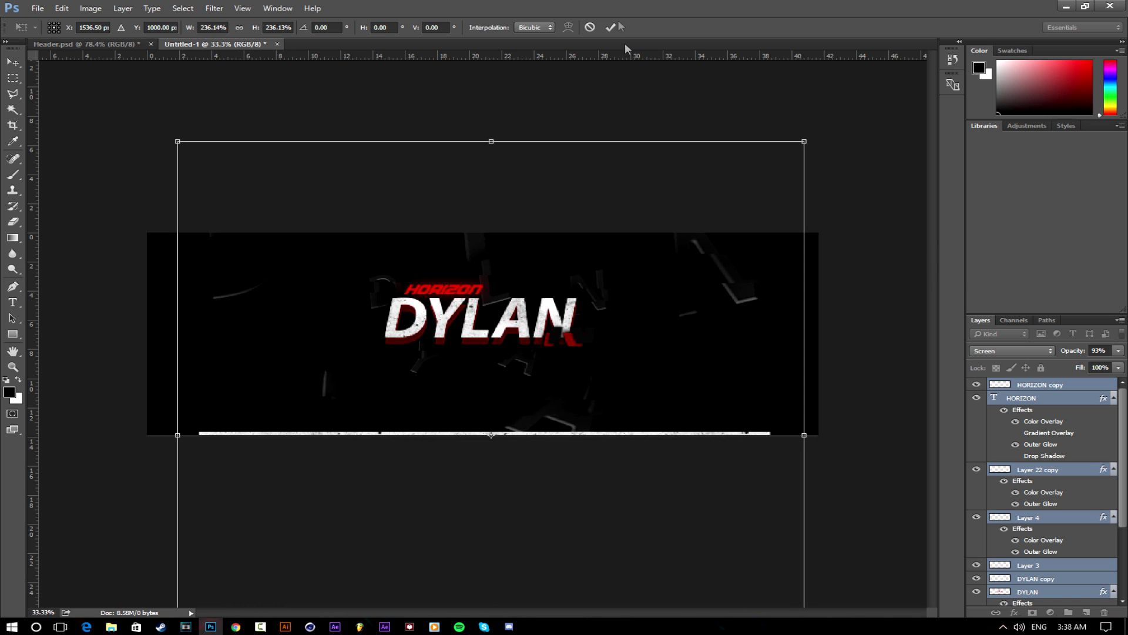
pyautogui.click(611, 27)
# Nudge the enlarged text layers down and slightly to the right to centre the name on the black canvas.
pyautogui.hotkey('shift', 'Down')
pyautogui.hotkey('shift', 'Down')
pyautogui.hotkey('shift', 'Down')
pyautogui.hotkey('shift', 'Down')
pyautogui.hotkey('shift', 'Down')
pyautogui.hotkey('shift', 'Down')
pyautogui.hotkey('shift', 'Down')
pyautogui.hotkey('shift', 'Down')
pyautogui.hotkey('shift', 'Down')
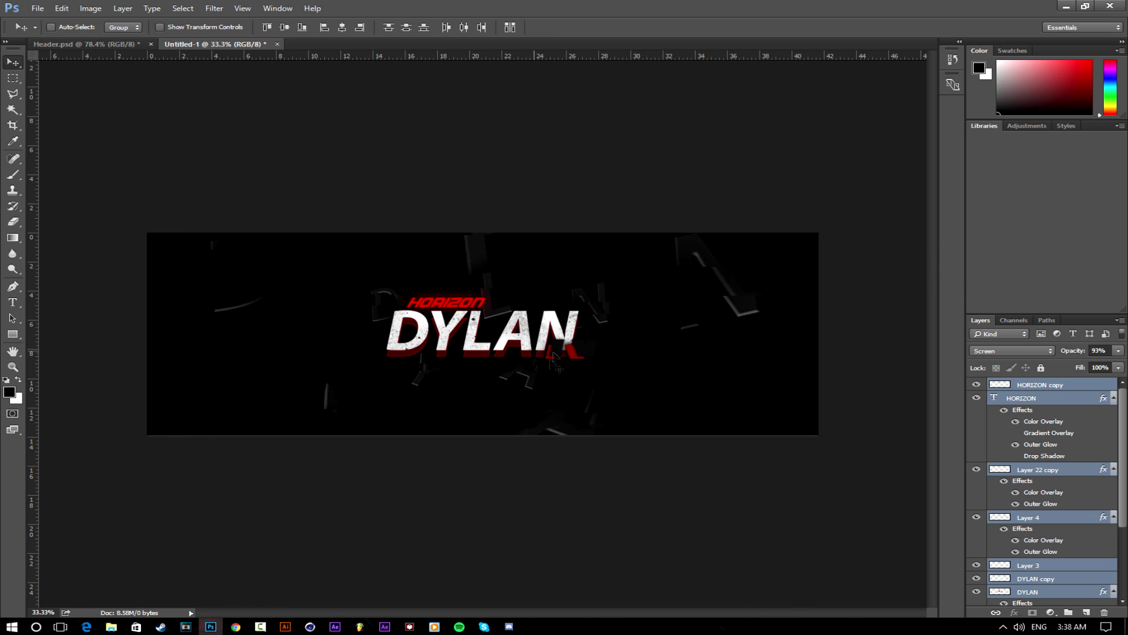
pyautogui.hotkey('shift', 'Right')
pyautogui.hotkey('shift', 'Right')
pyautogui.hotkey('shift', 'Right')
pyautogui.hotkey('shift', 'Right')
# Examine the isolated text and its scattered fragments on the black canvas at different magnifications.
pyautogui.hotkey('ctrl', '-')
pyautogui.hotkey('ctrl', '+')
pyautogui.scroll(3, 481, 363)
pyautogui.scroll(-3, 558, 359)
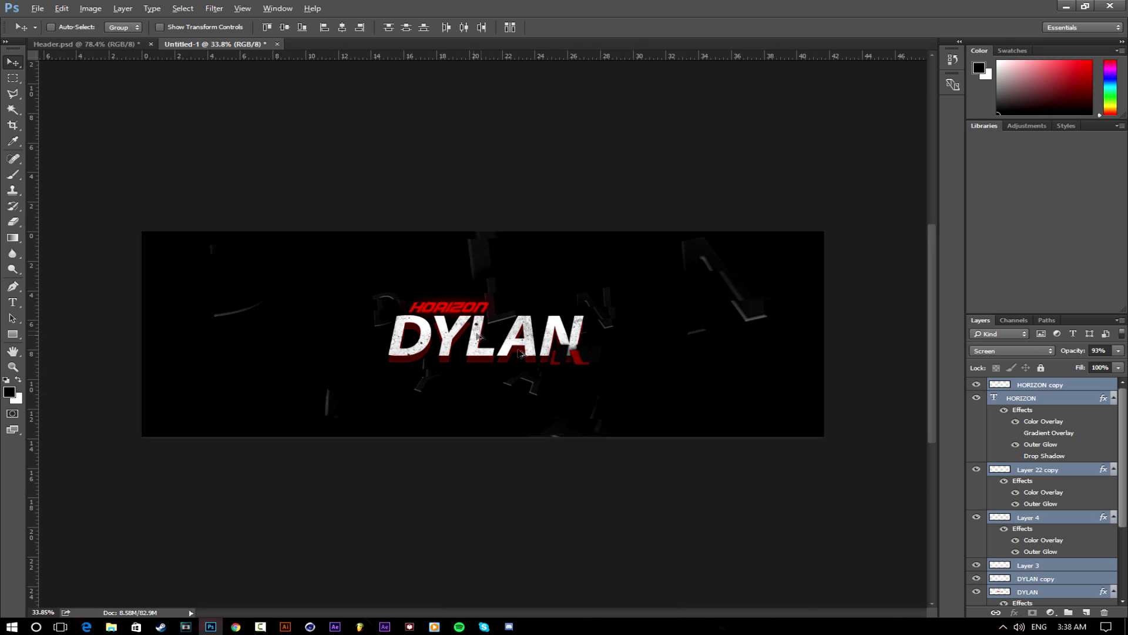
pyautogui.scroll(4, 641, 357)
pyautogui.scroll(1, 641, 356)
pyautogui.scroll(-3, 705, 341)
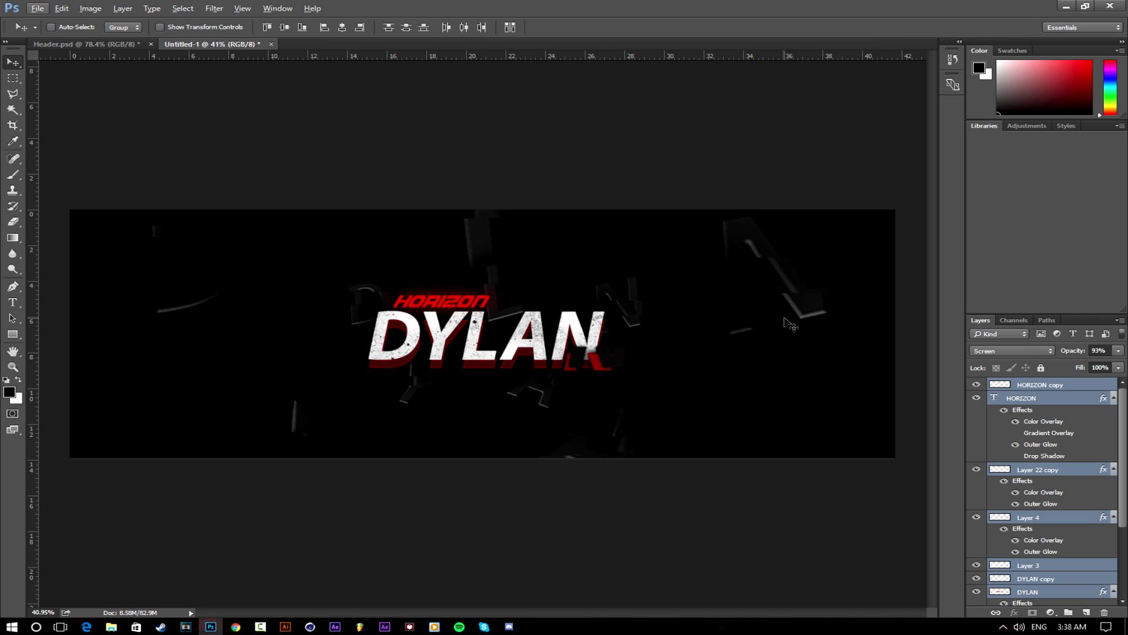
pyautogui.scroll(-3, 544, 376)
pyautogui.scroll(3, 542, 388)
# Return to the Header.psd document and review the finished header as a whole.
pyautogui.click(135, 44)
pyautogui.scroll(-2, 247, 247)
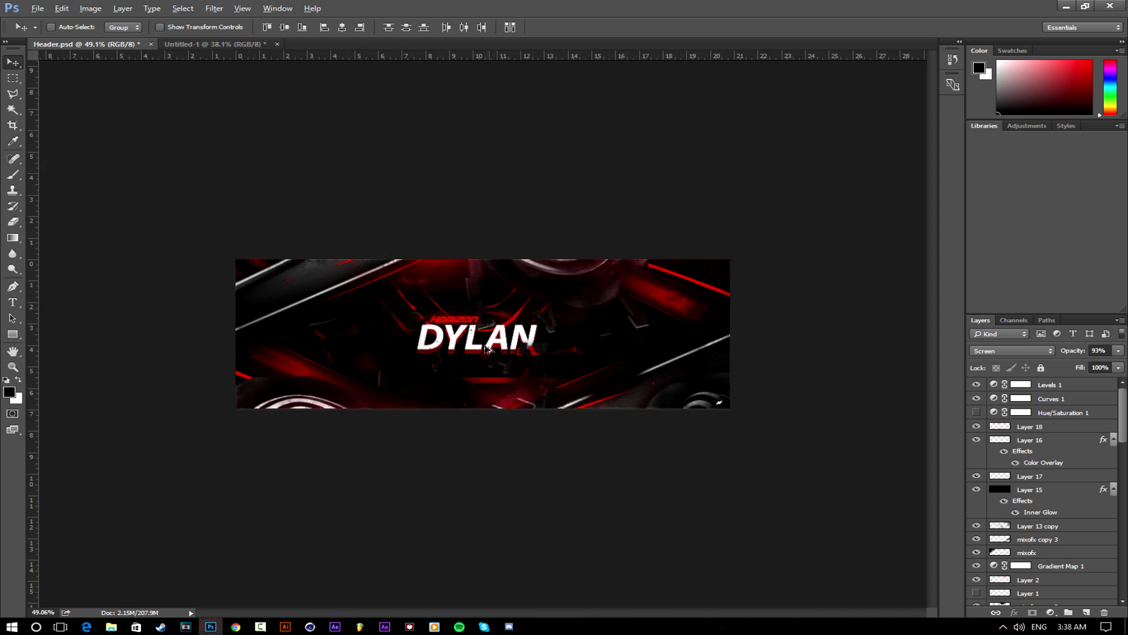
pyautogui.scroll(3, 238, 344)
pyautogui.scroll(-2, 590, 362)
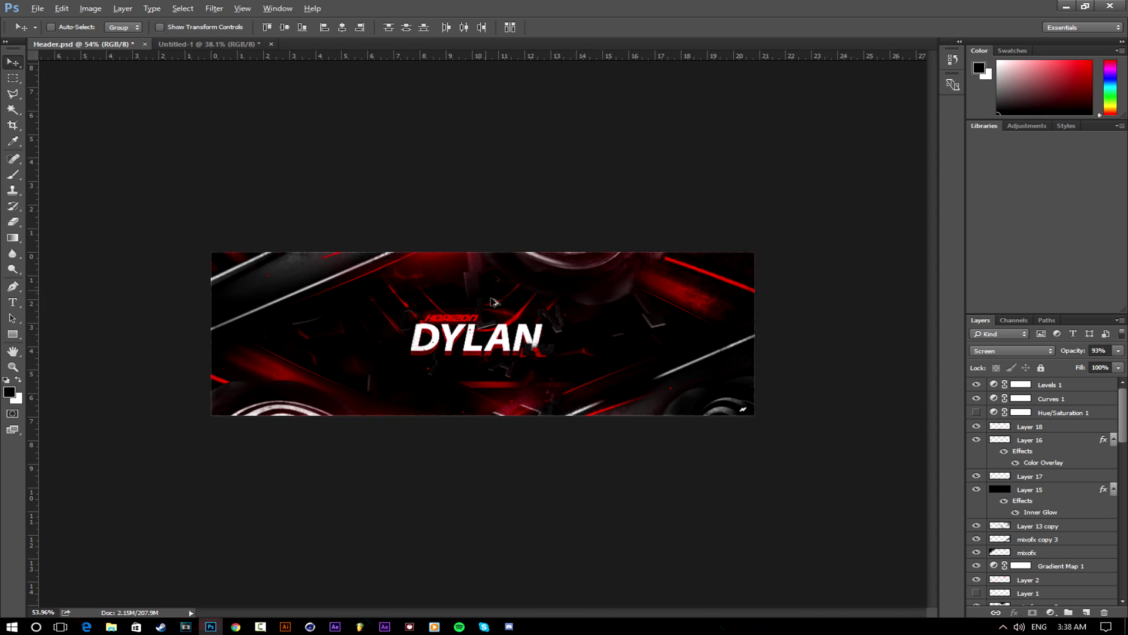
pyautogui.scroll(-1, 524, 353)
pyautogui.scroll(3, 505, 347)
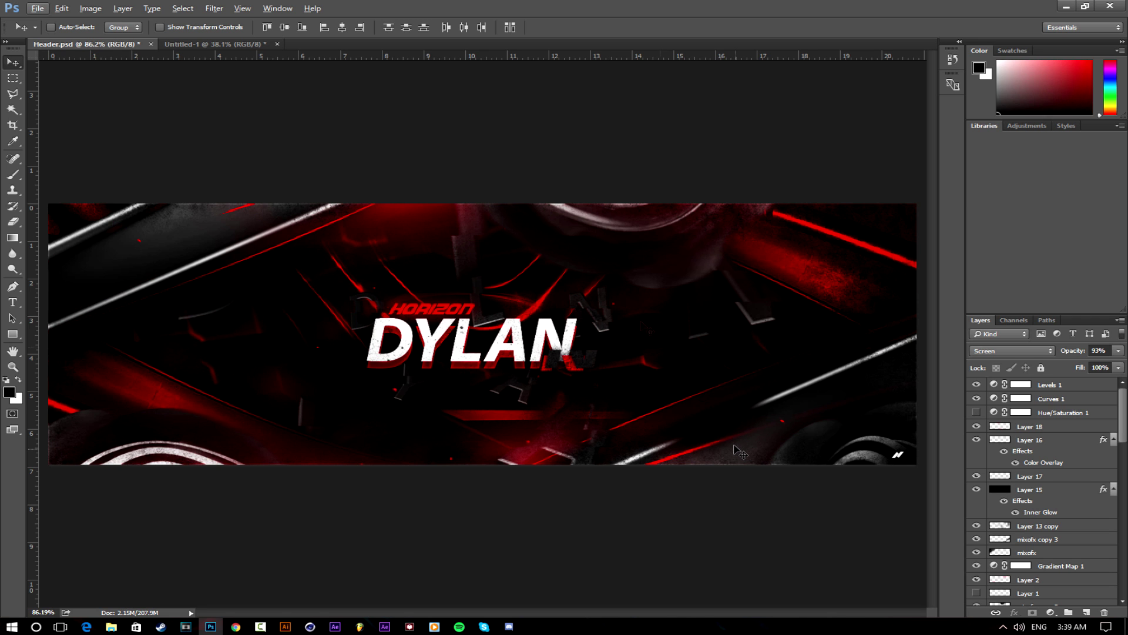
pyautogui.press('super+d')
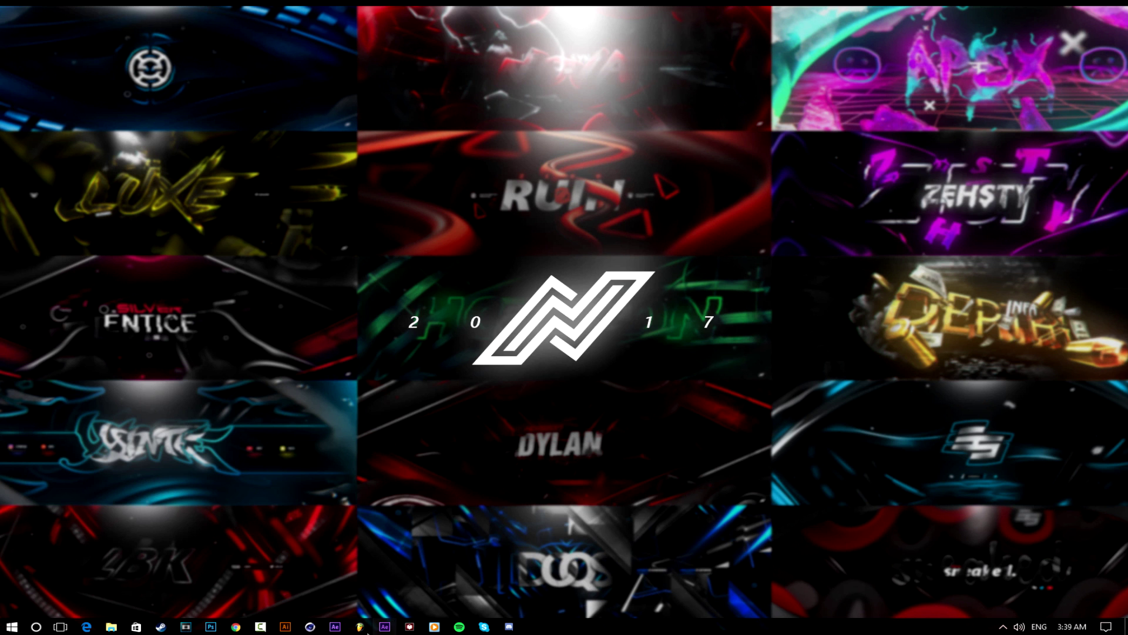
pyautogui.click(211, 626)
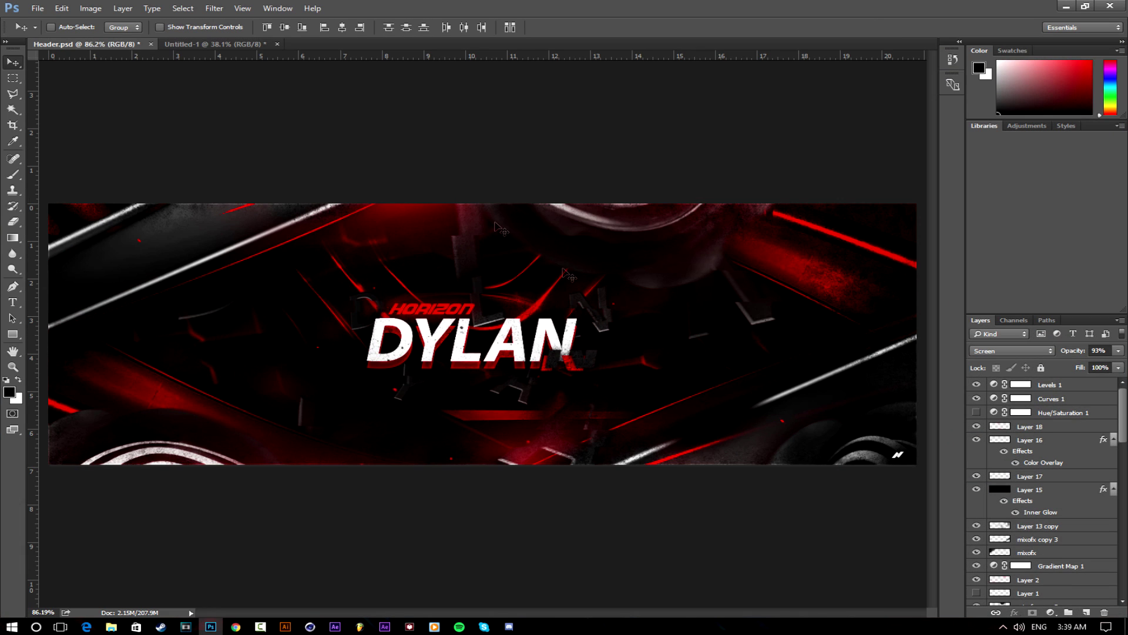